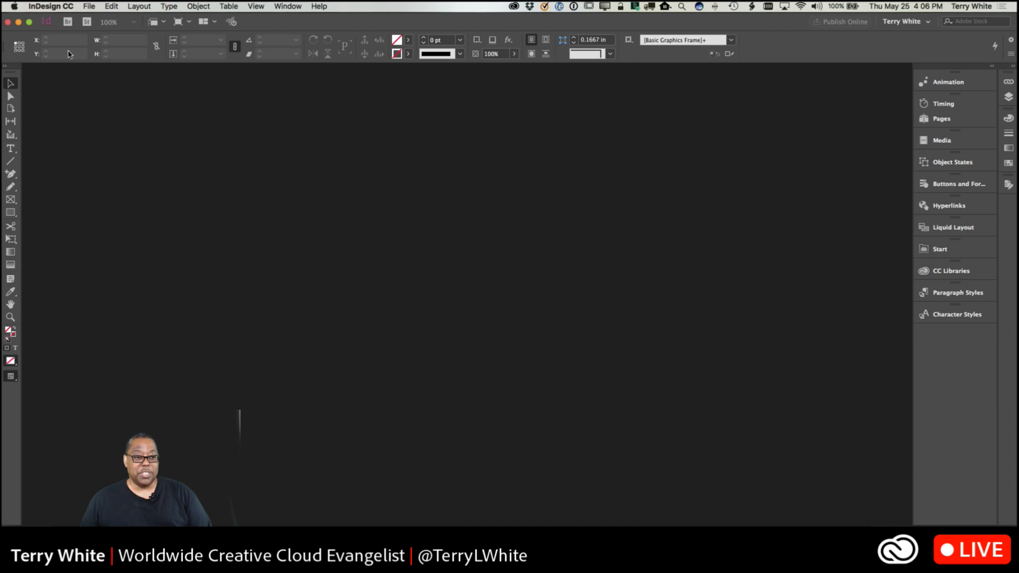
Step: Start a new document and show the available print presets and templates
left_click(89, 7)
mouse_move(91, 20)
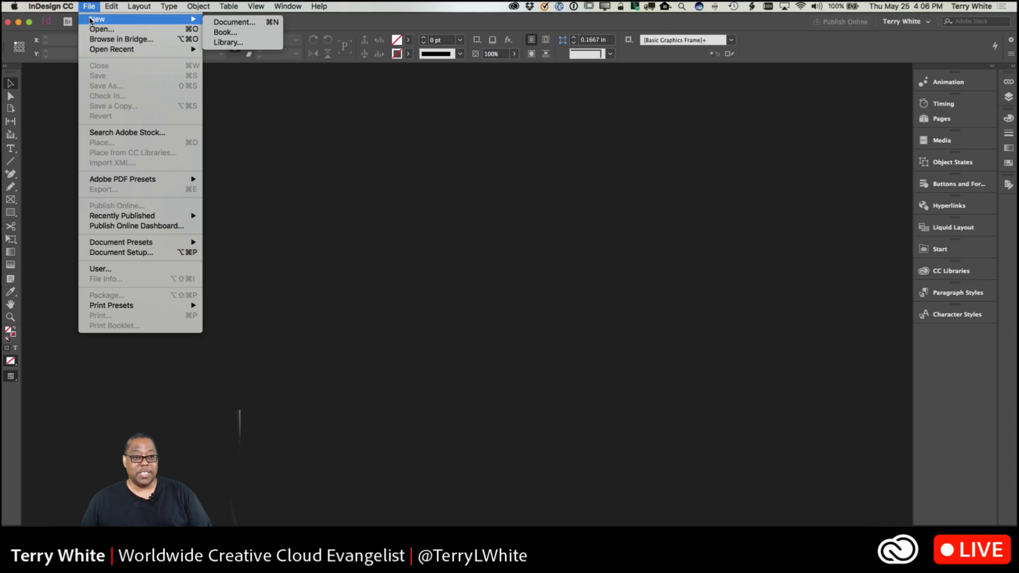
left_click(227, 23)
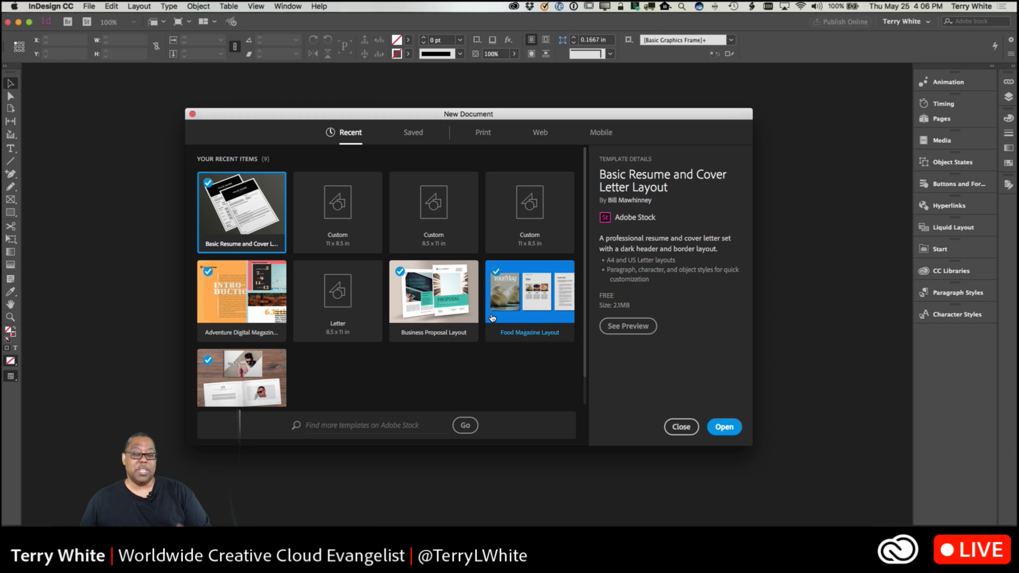
left_click(486, 137)
Step: Browse the free print templates for resume and cover letter layouts
scroll(554, 268, "down", 2)
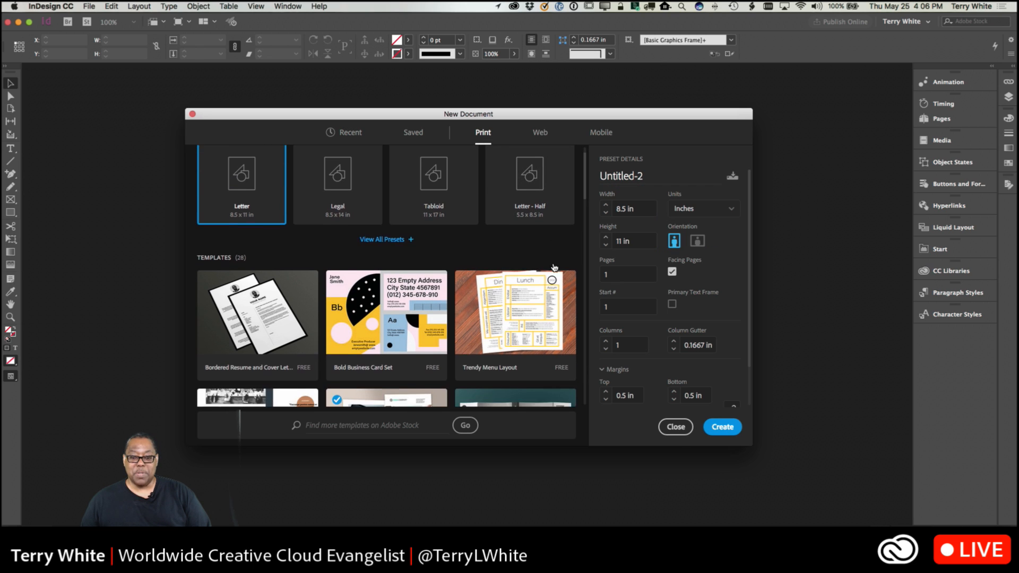
scroll(554, 268, "down", 8)
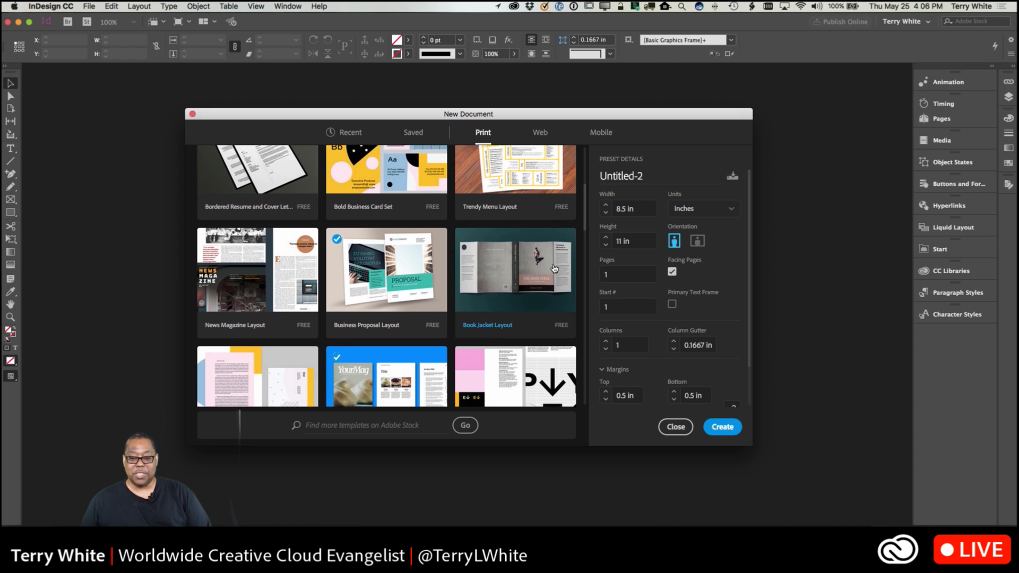
scroll(554, 268, "down", 1)
scroll(552, 269, "down", 1)
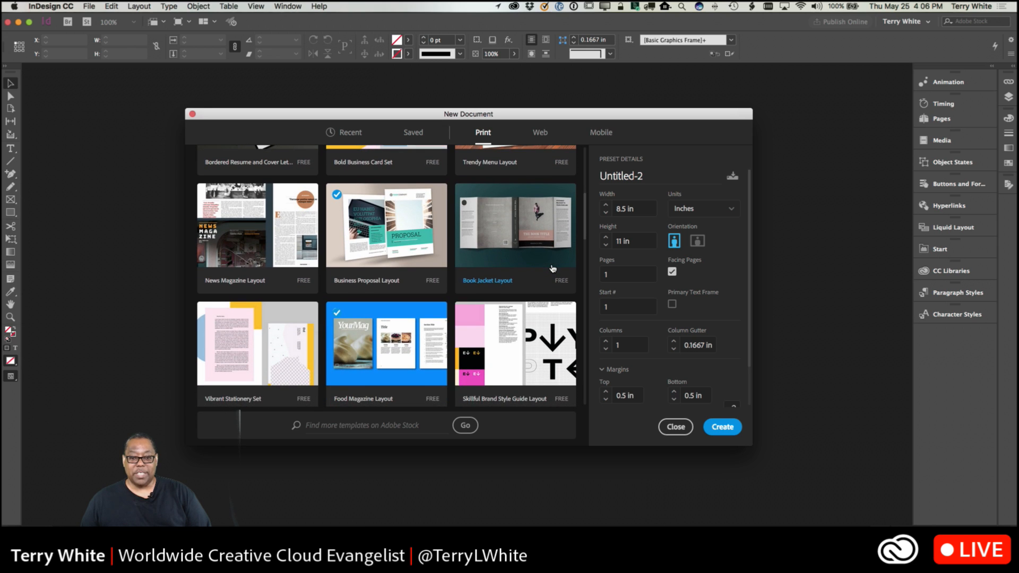
scroll(552, 269, "down", 5)
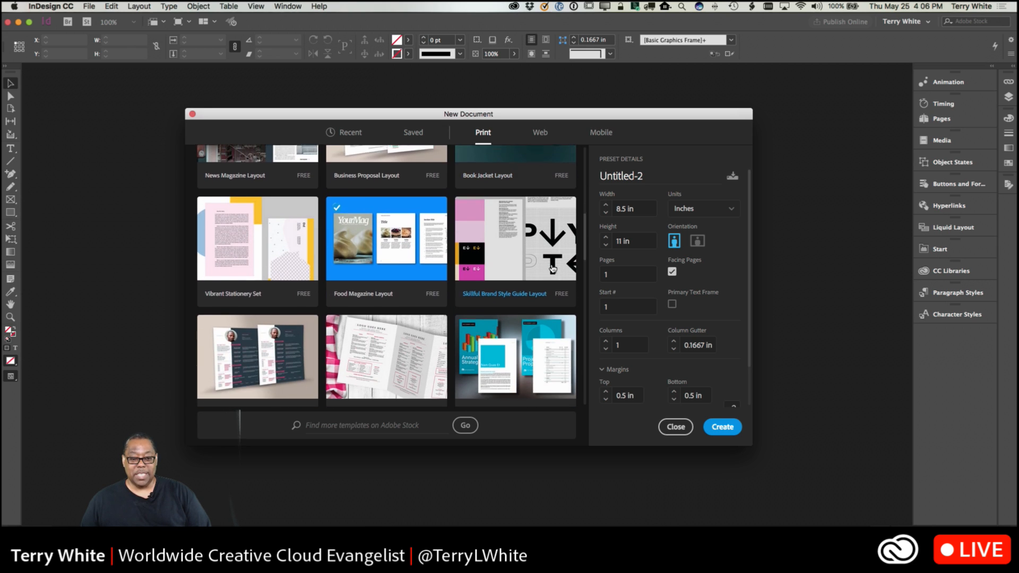
scroll(553, 269, "down", 3)
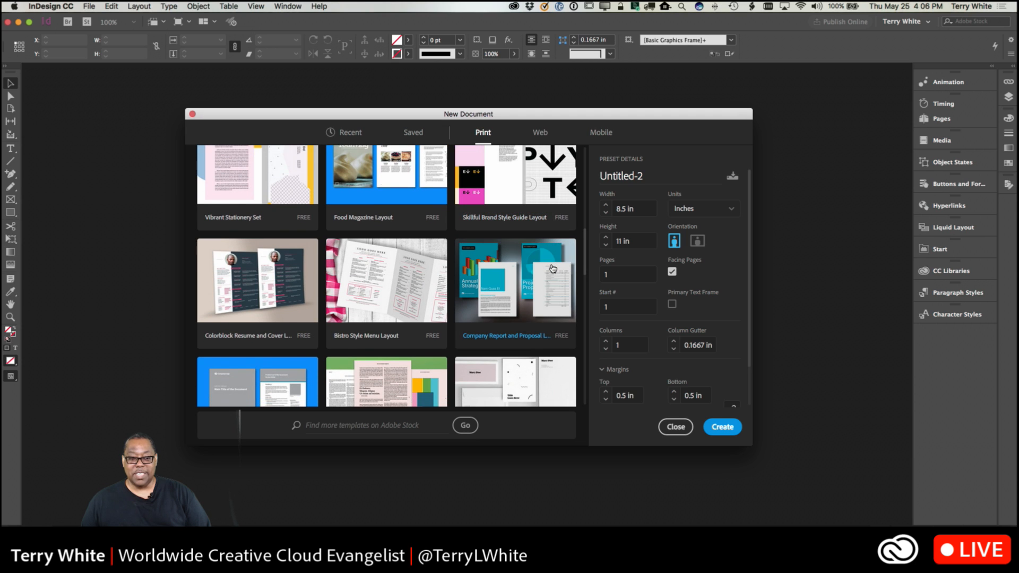
scroll(553, 269, "down", 2)
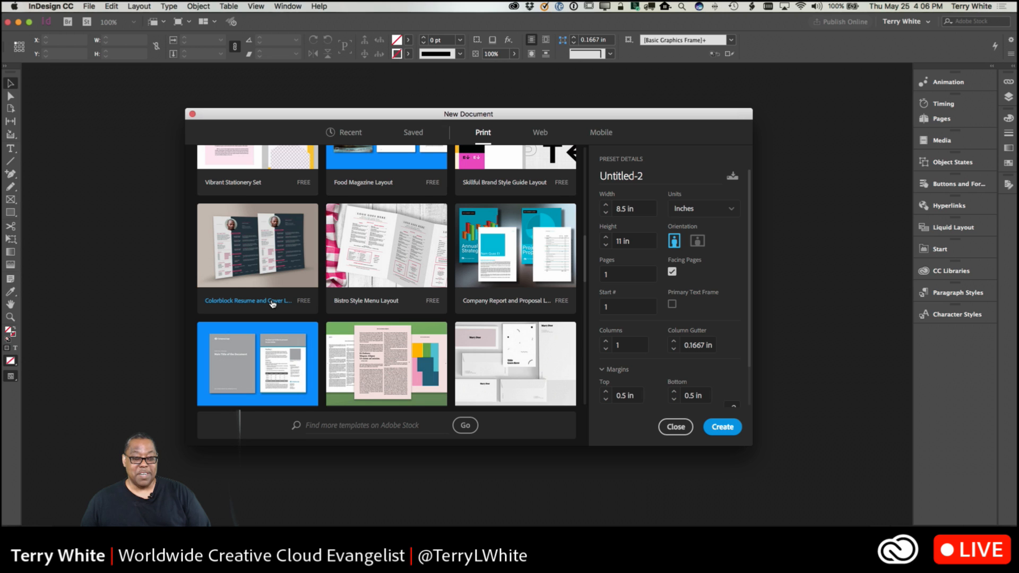
scroll(389, 308, "down", 5)
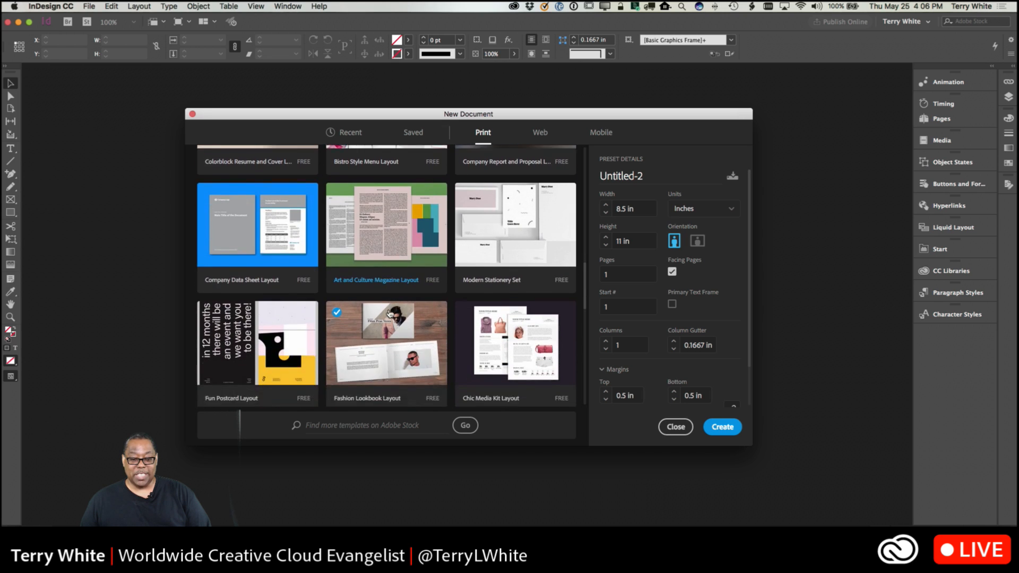
scroll(390, 313, "down", 3)
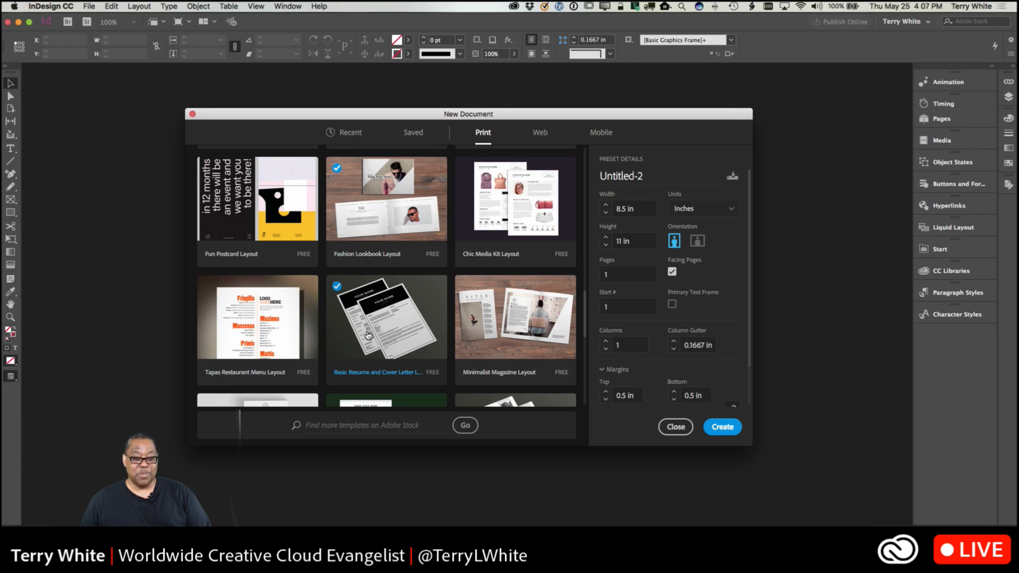
scroll(340, 324, "up", 5)
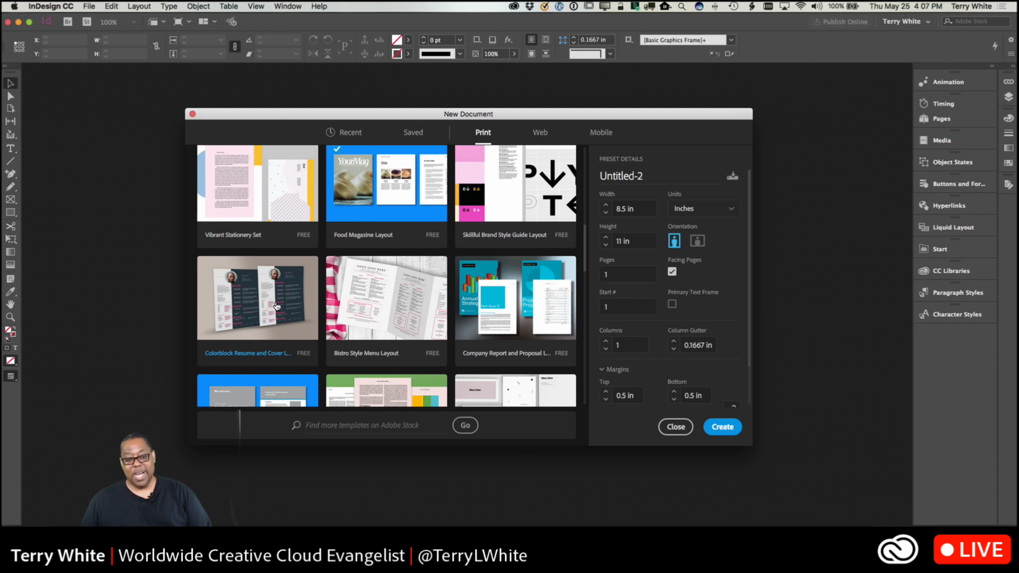
Step: Download the Colorblock Resume and Cover Letter Set template and open it as a new document
left_click(268, 276)
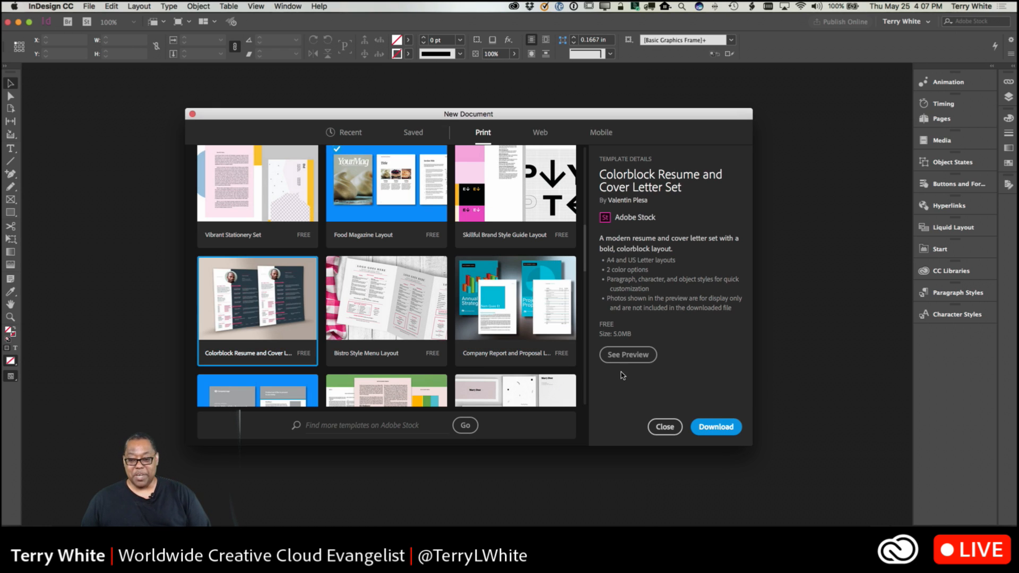
left_click(716, 428)
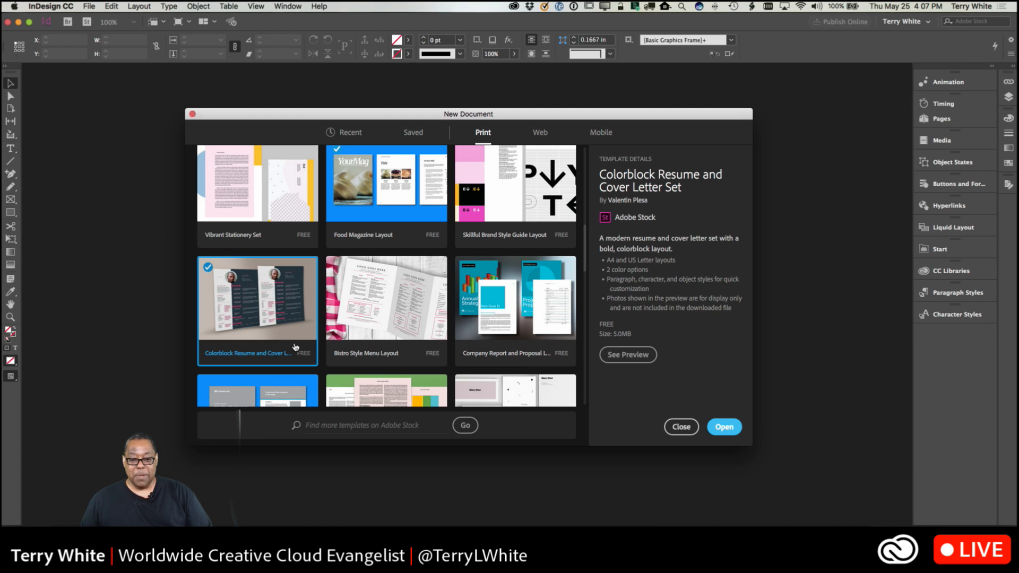
left_click(721, 429)
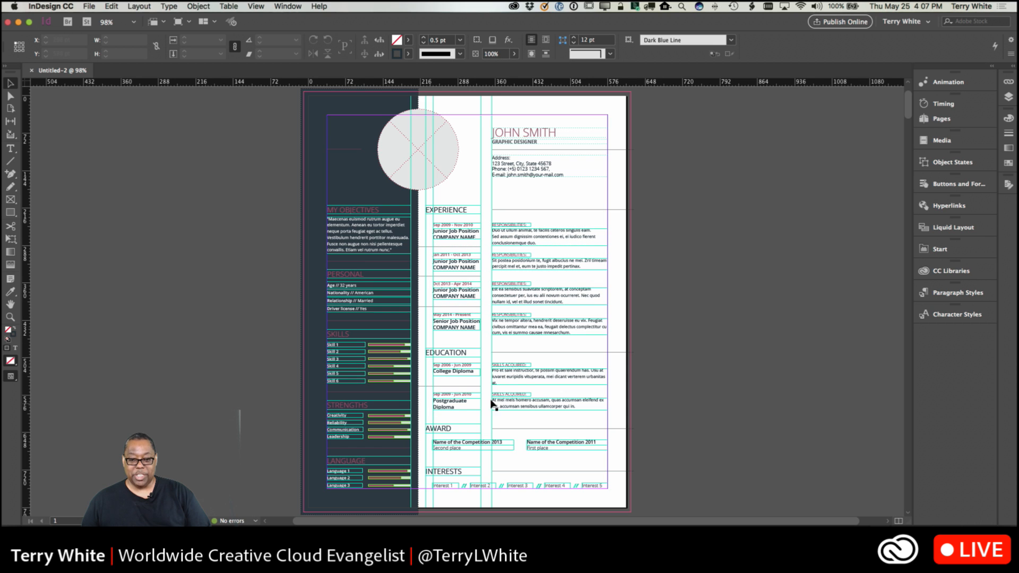
Step: Examine the resume, cover letter and portfolio pages of the colorblock document
scroll(502, 404, "down", 10)
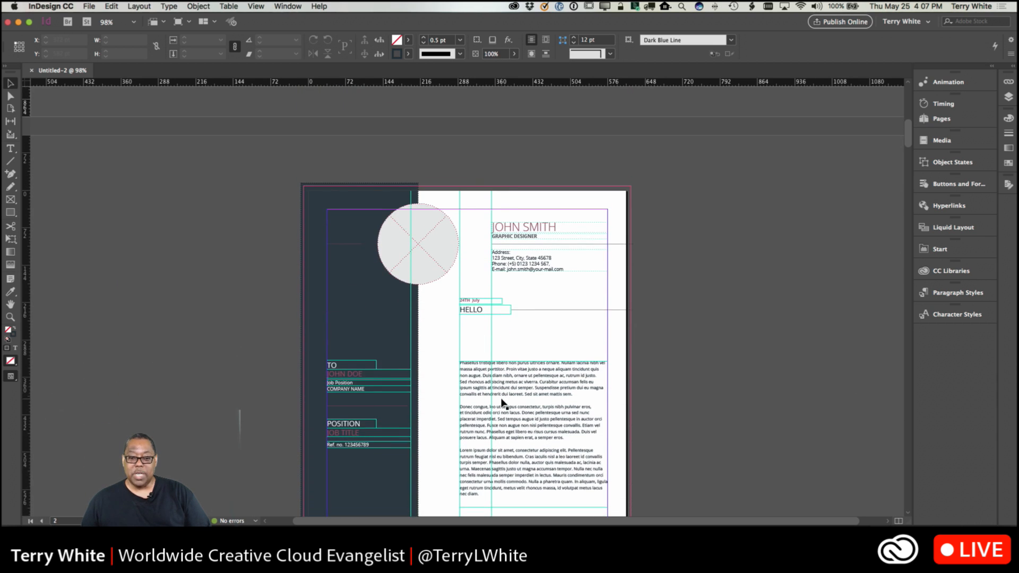
scroll(502, 403, "down", 10)
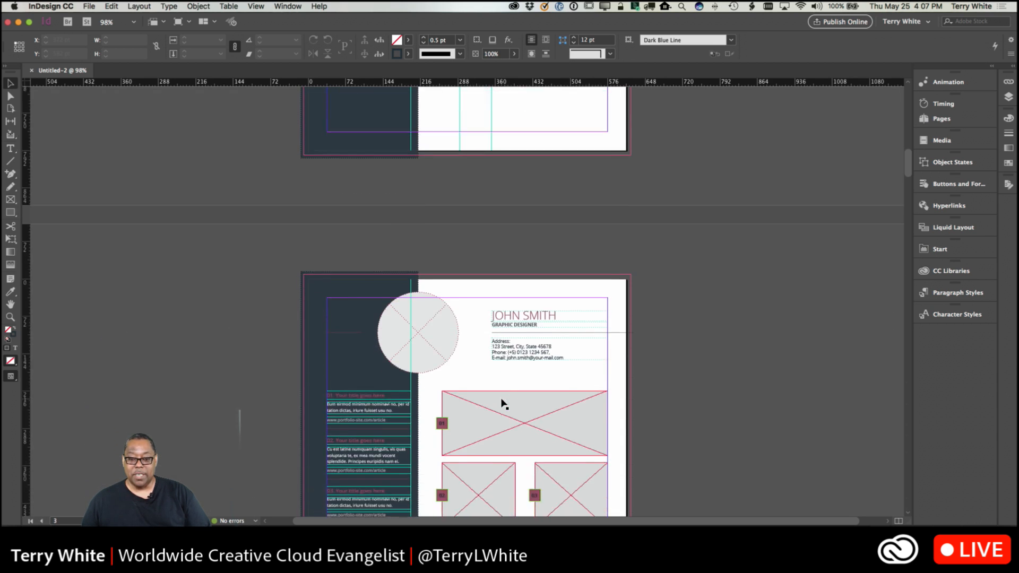
scroll(502, 404, "down", 5)
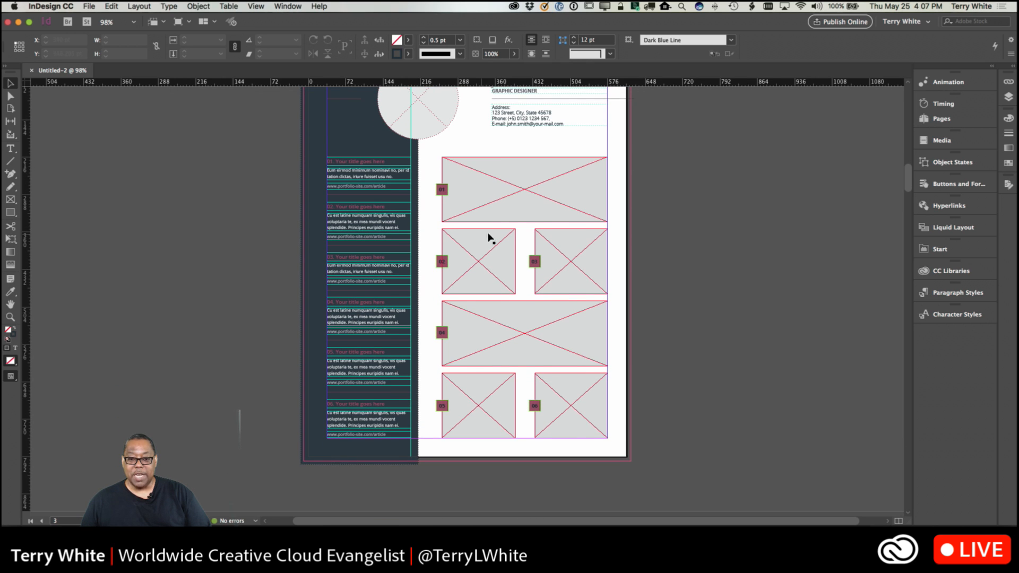
scroll(477, 398, "down", 7)
scroll(484, 381, "down", 8)
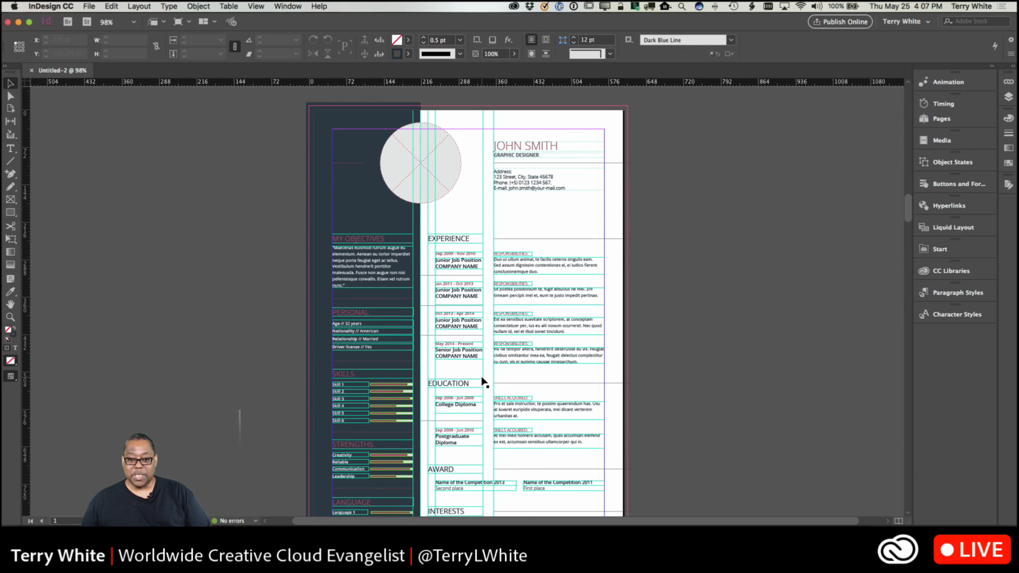
scroll(484, 381, "up", 15)
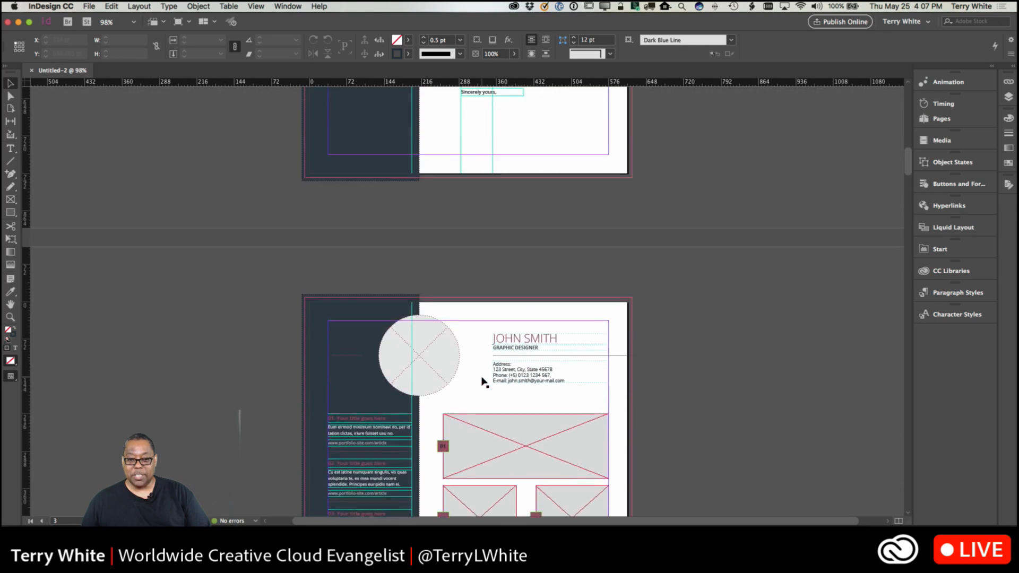
scroll(484, 381, "up", 15)
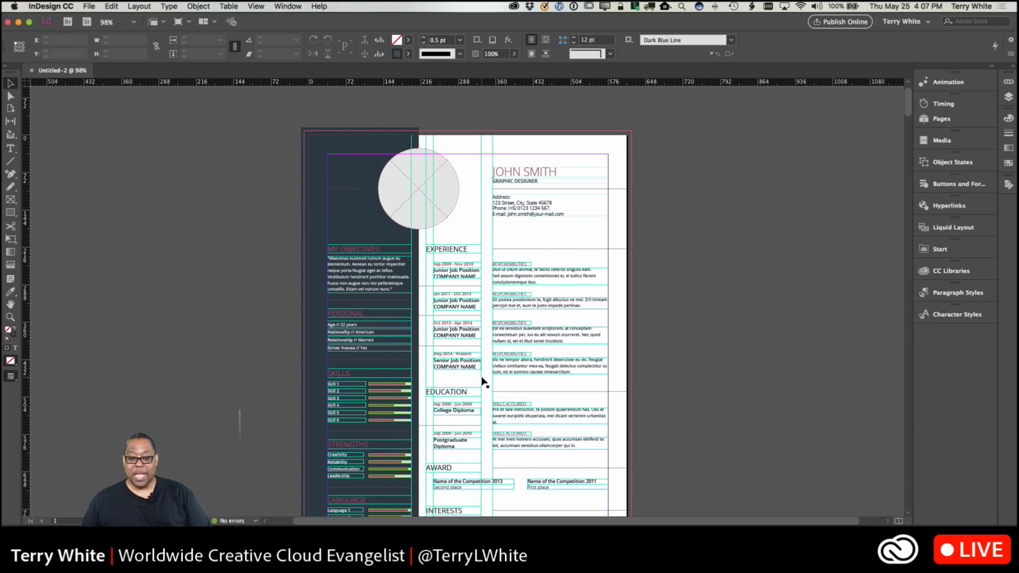
scroll(484, 381, "down", 3)
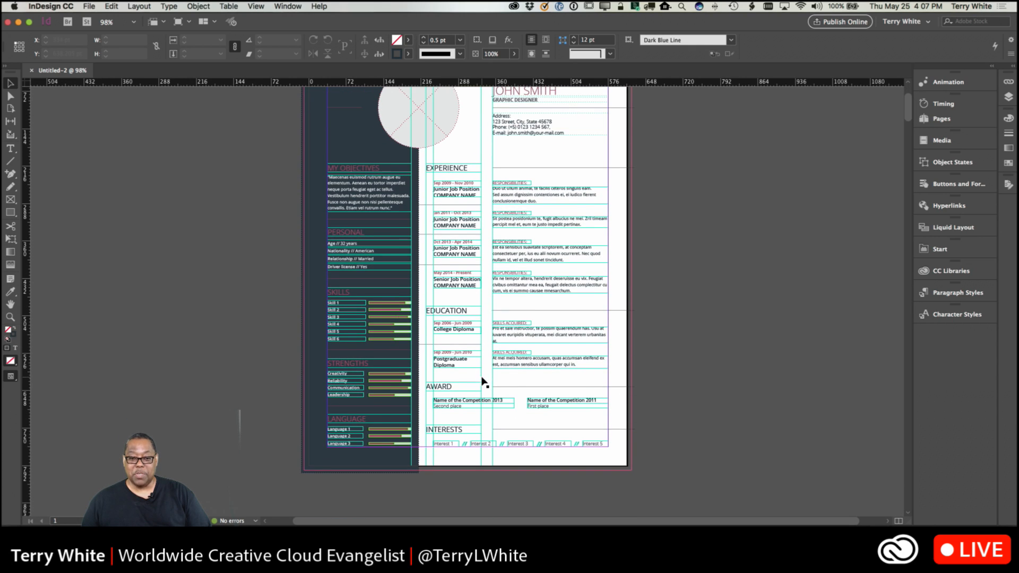
Step: Create another new document from the recently used Basic Resume and Cover Letter Layout template
left_click(88, 7)
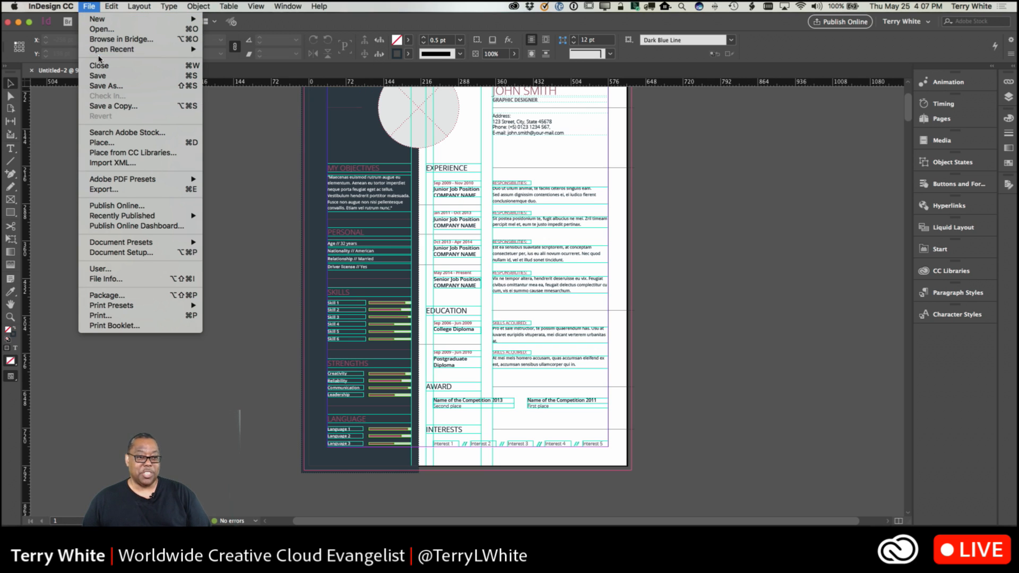
mouse_move(101, 20)
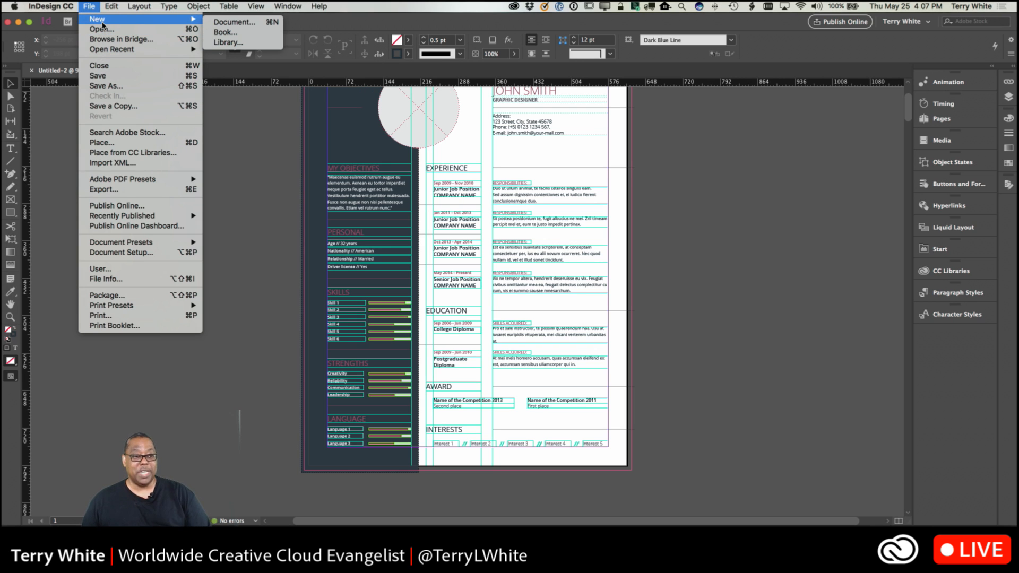
left_click(222, 24)
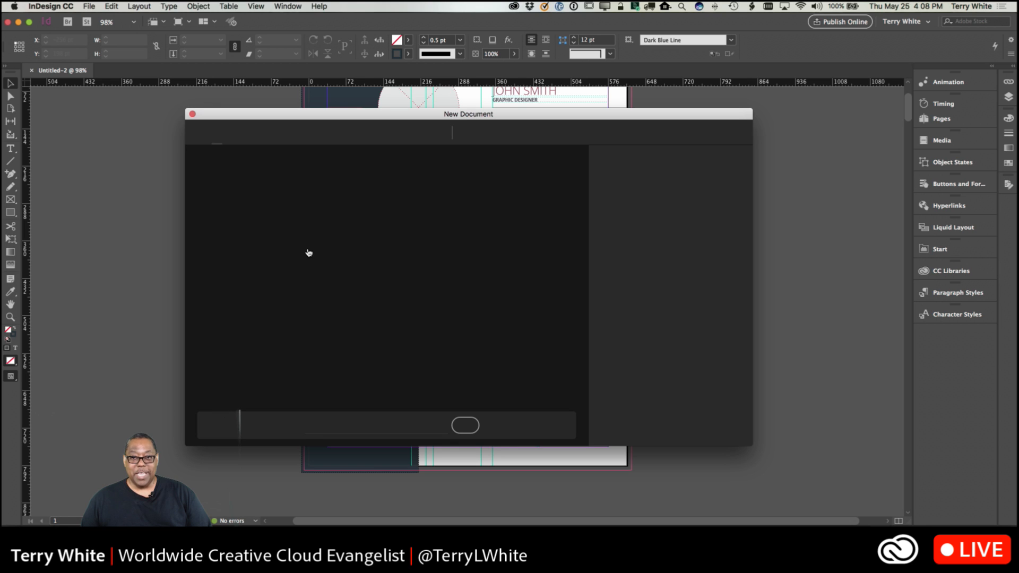
left_click(329, 215)
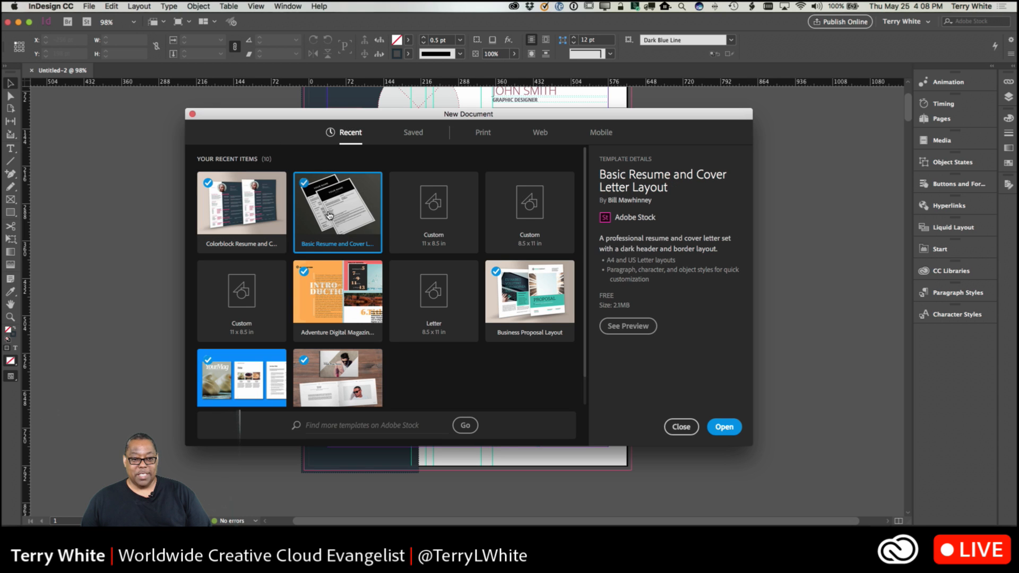
left_click(723, 427)
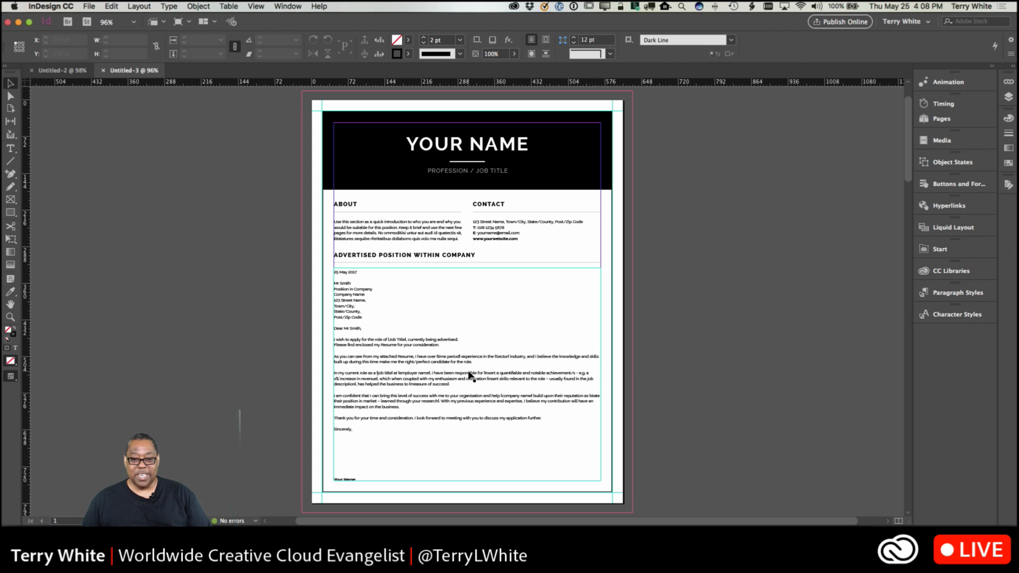
Step: Look through the cover letter and resume pages of the basic layout and display the document's page thumbnails
scroll(469, 376, "down", 15)
scroll(470, 376, "down", 10)
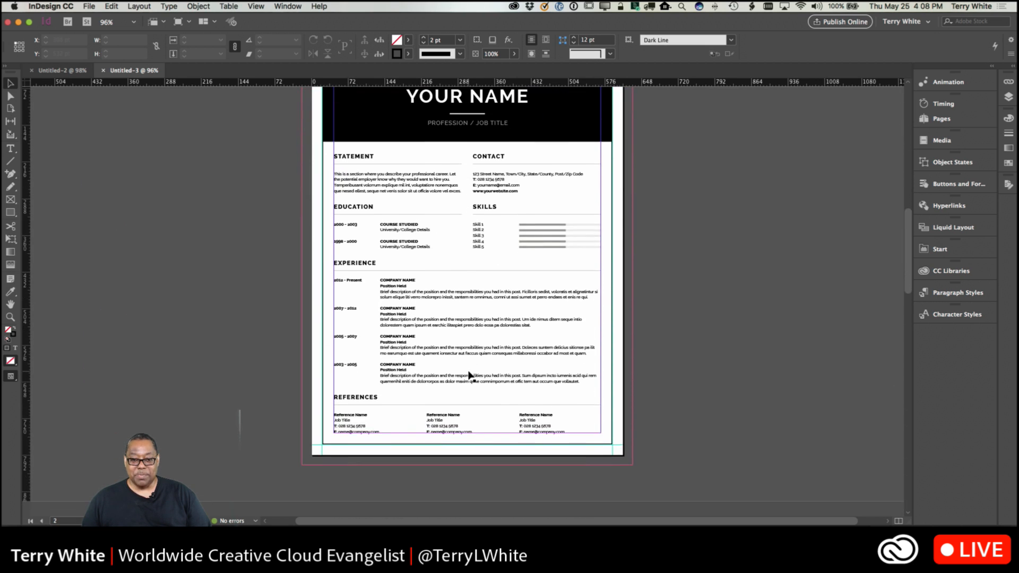
scroll(470, 376, "down", 3)
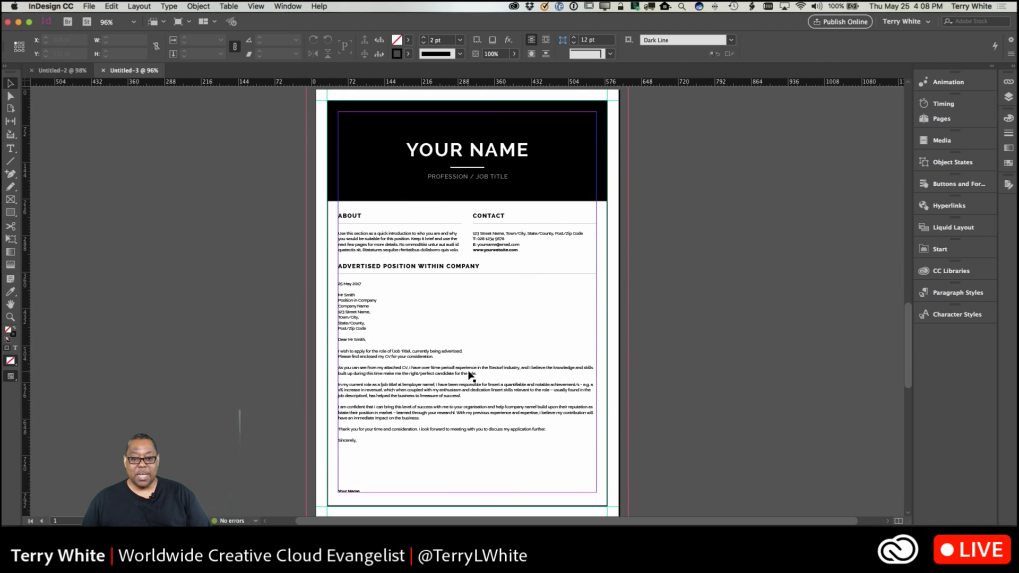
scroll(470, 376, "down", 20)
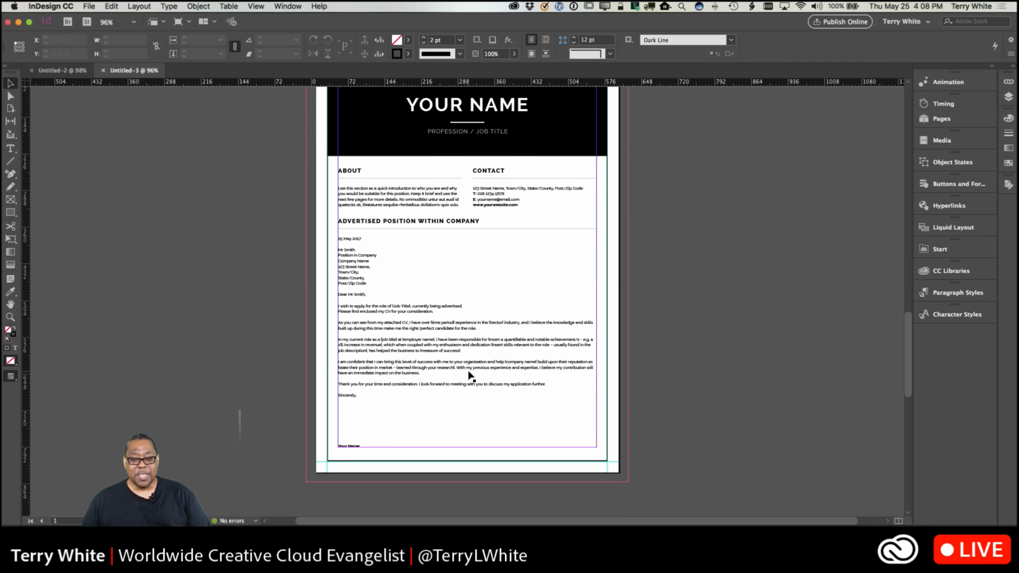
scroll(469, 375, "down", 4)
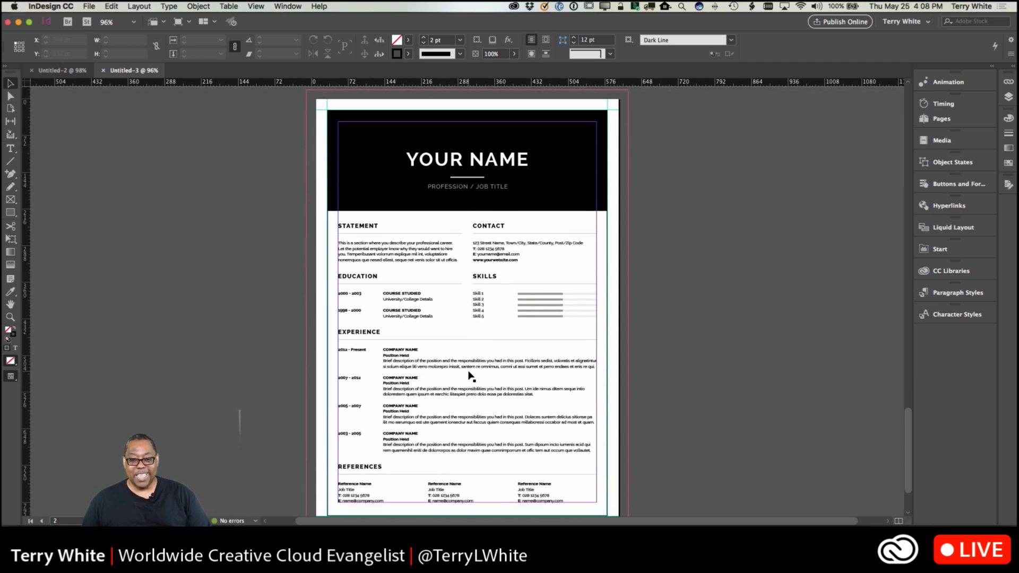
scroll(470, 375, "down", 4)
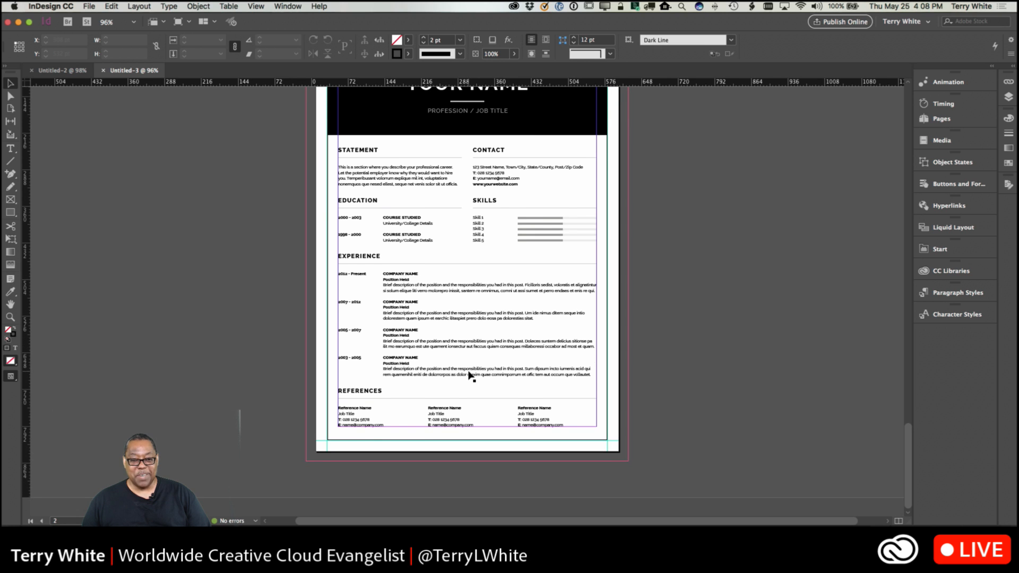
scroll(470, 376, "up", 12)
scroll(470, 376, "down", 9)
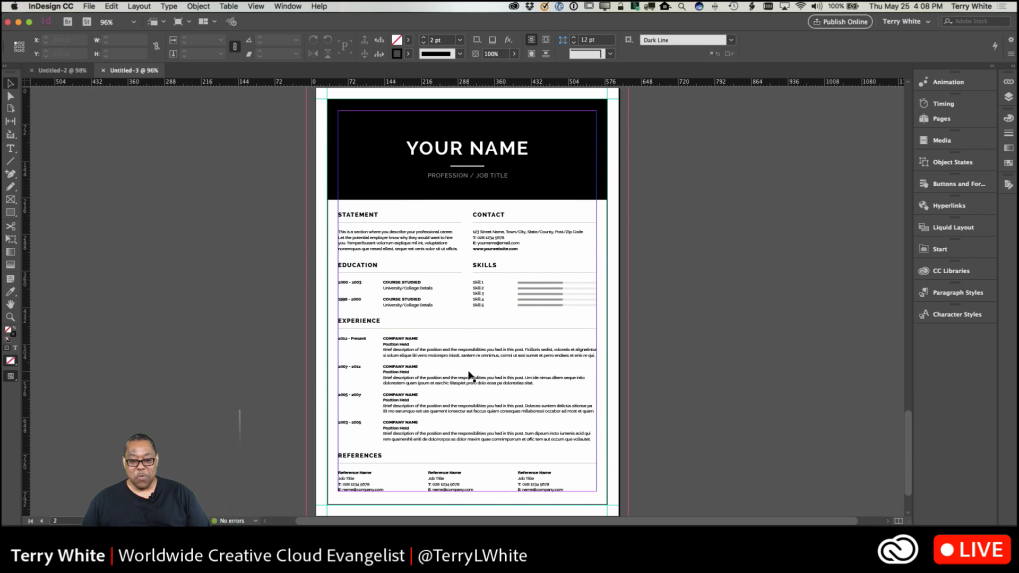
scroll(470, 376, "up", 20)
scroll(470, 375, "down", 20)
scroll(470, 376, "up", 12)
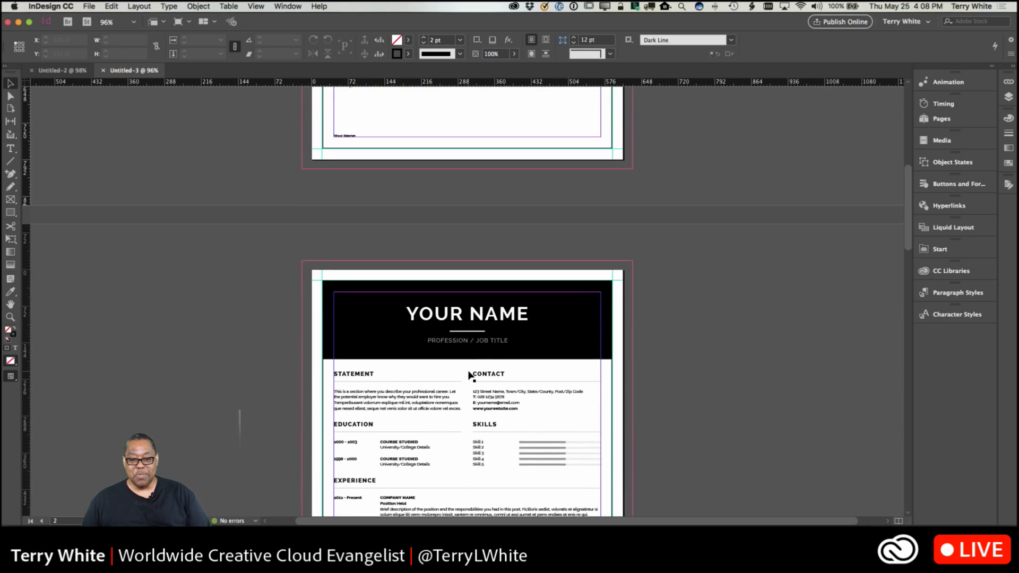
scroll(469, 376, "up", 20)
scroll(470, 375, "down", 5)
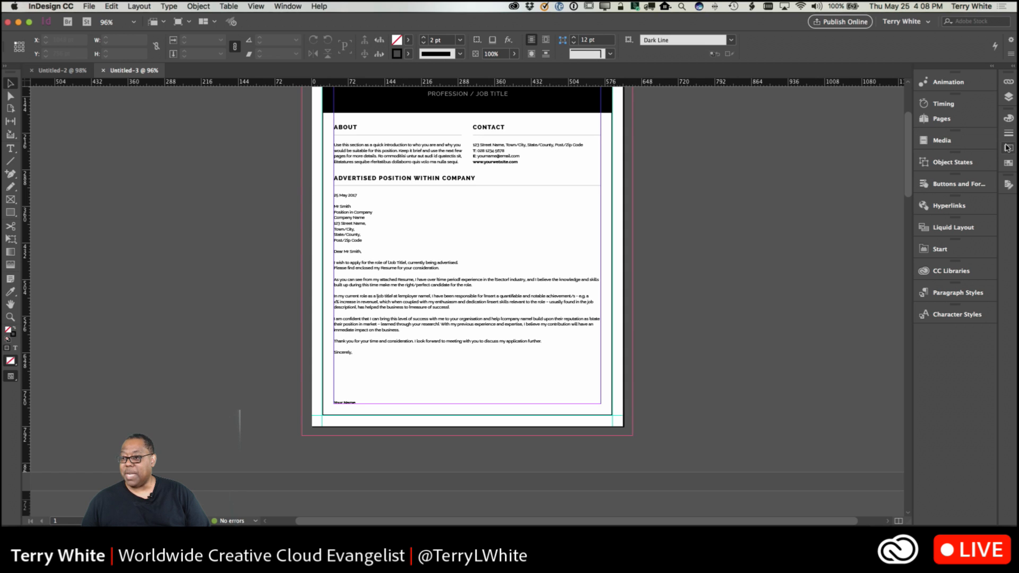
left_click(956, 122)
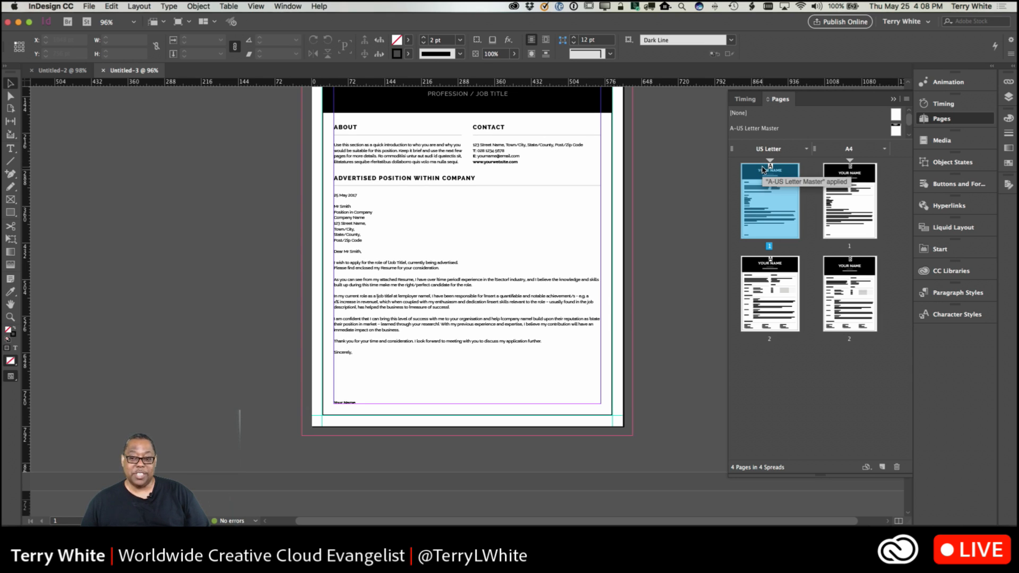
Step: Delete both A4 pages so that only the US Letter cover letter and resume pages remain, and look over these two
left_click(852, 212)
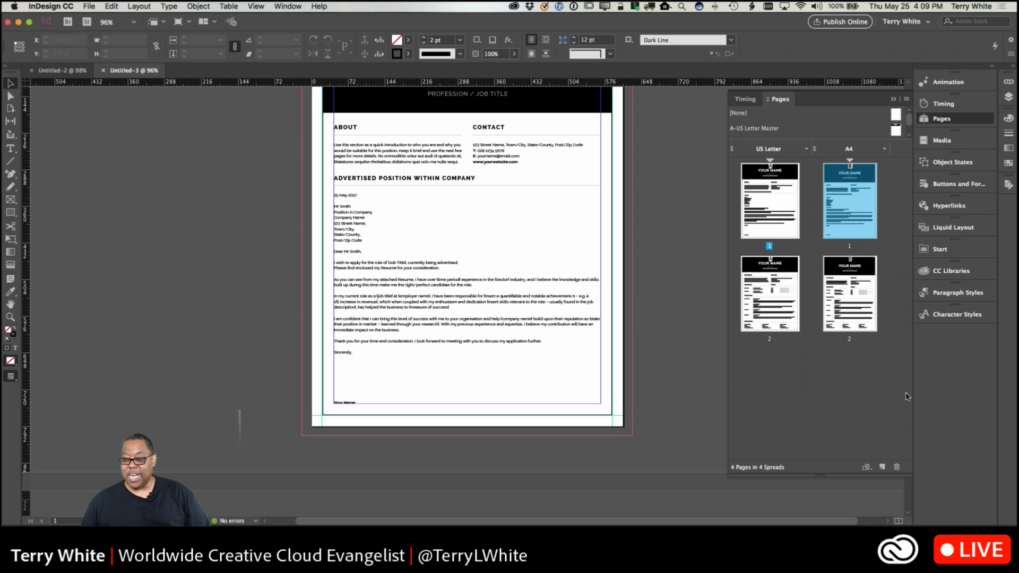
left_click(897, 467)
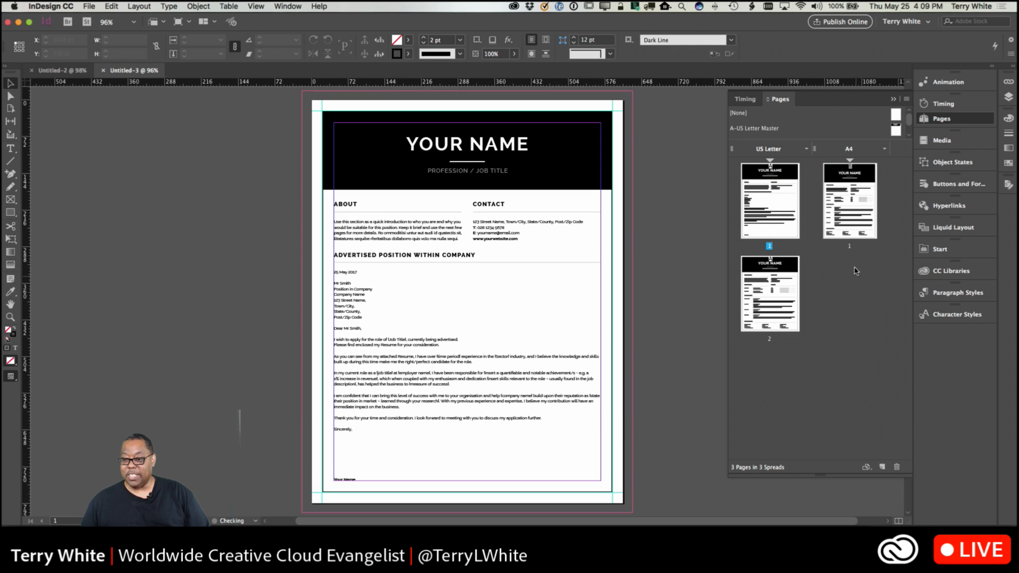
left_click(855, 229)
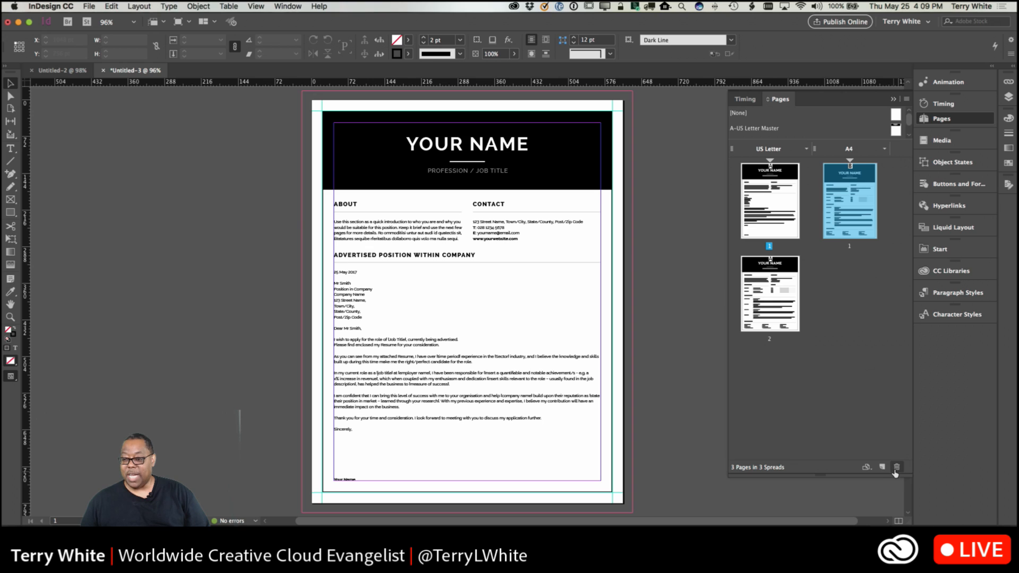
left_click(897, 467)
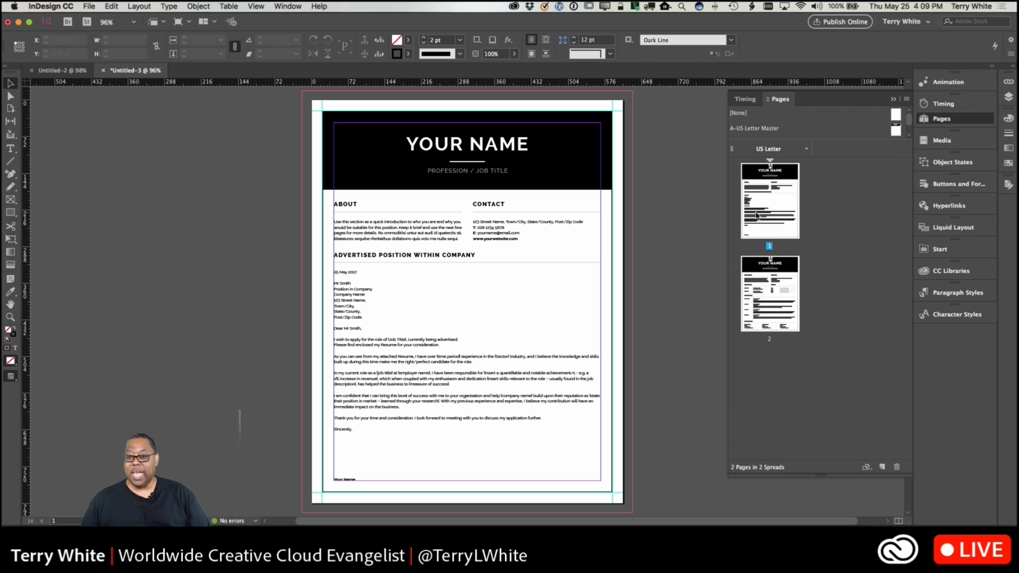
left_click(893, 100)
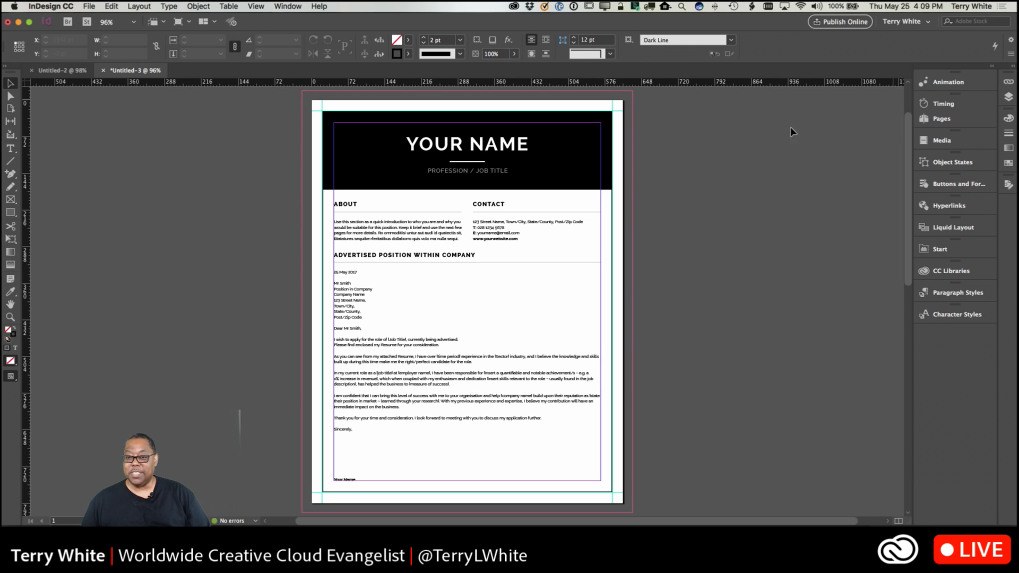
scroll(534, 258, "down", 10)
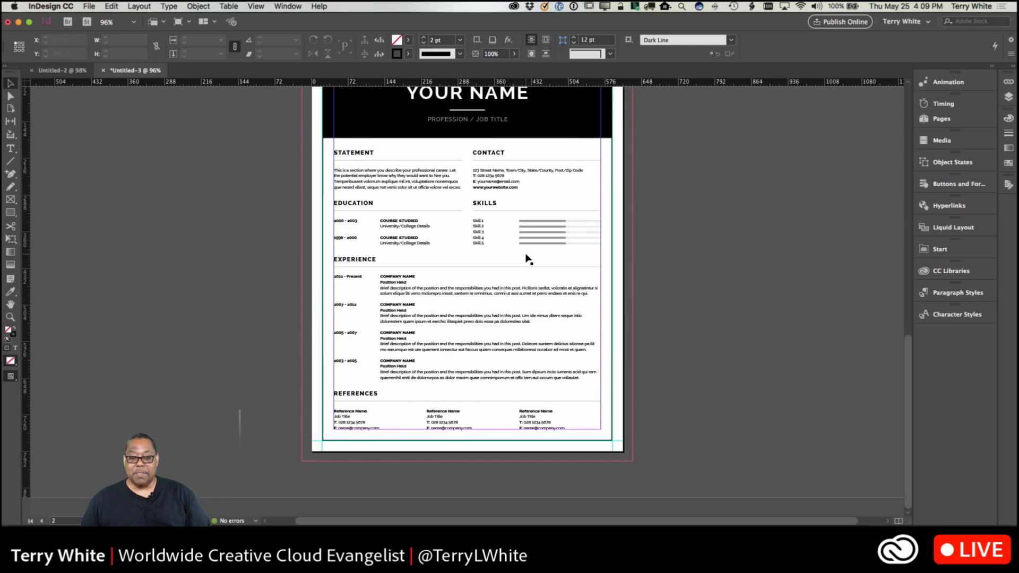
scroll(529, 258, "up", 12)
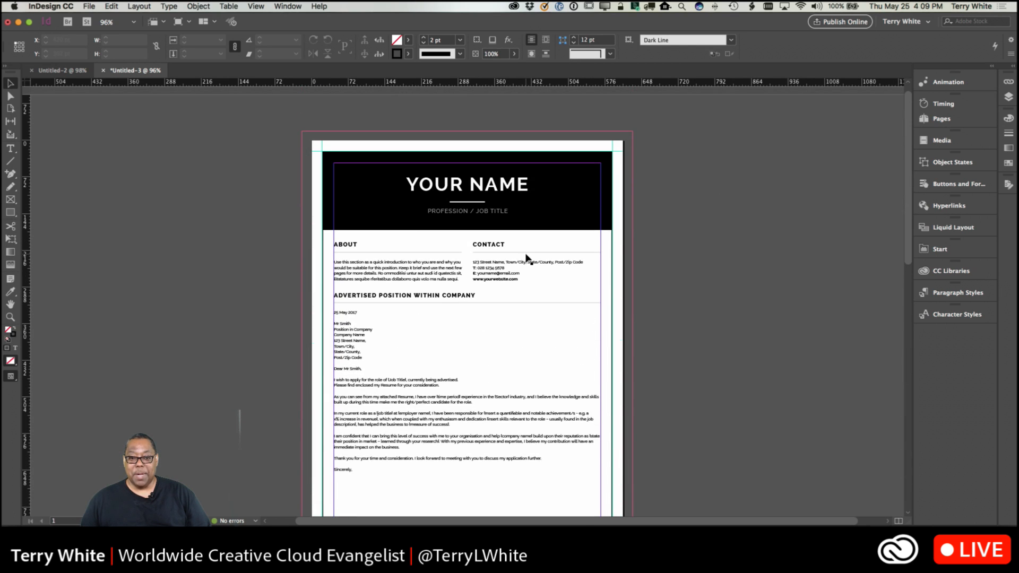
scroll(527, 258, "down", 10)
scroll(528, 259, "up", 5)
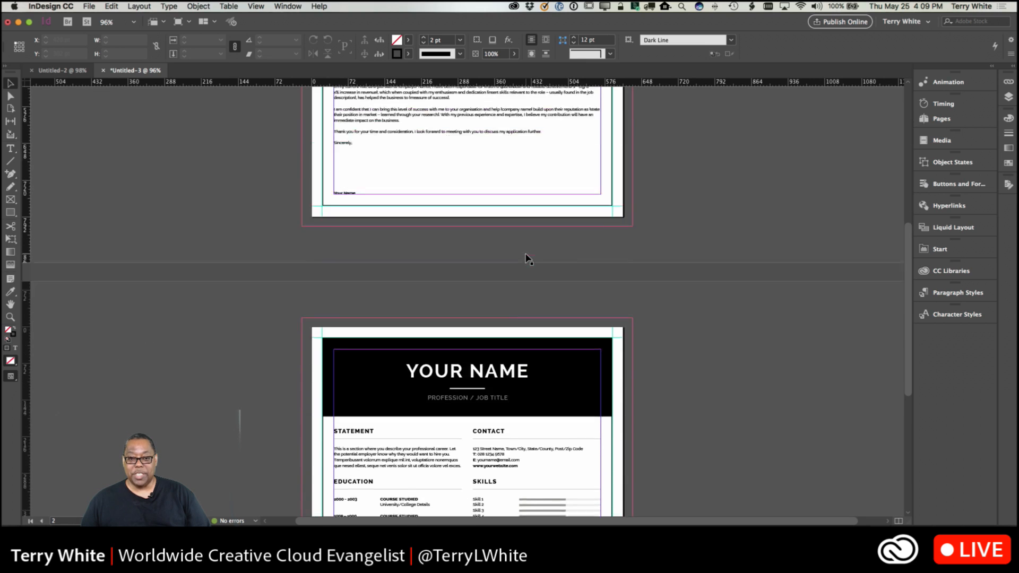
scroll(528, 259, "up", 6)
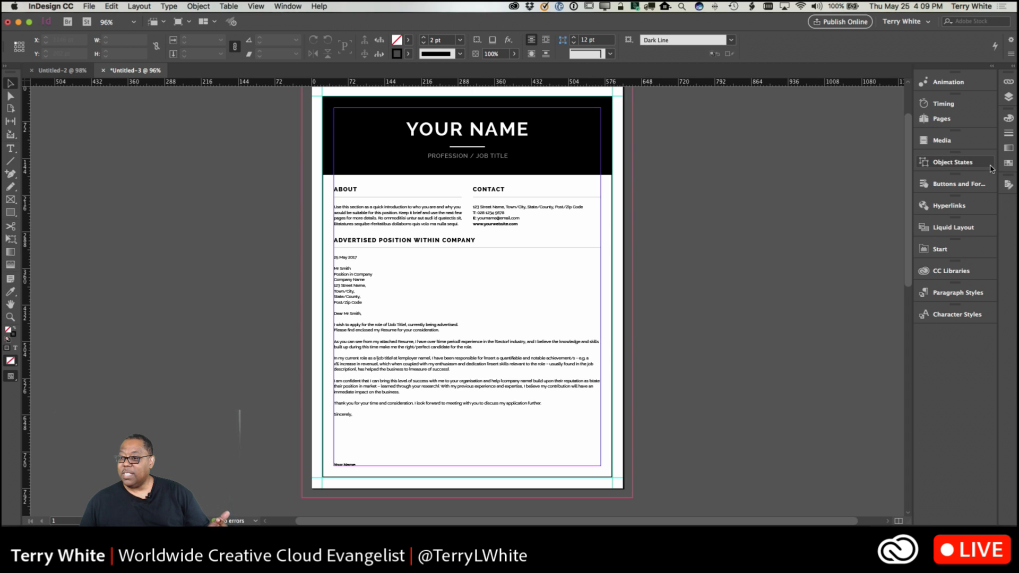
Step: Display the document's layers and inspect the objects contained in the Text layer
left_click(1009, 97)
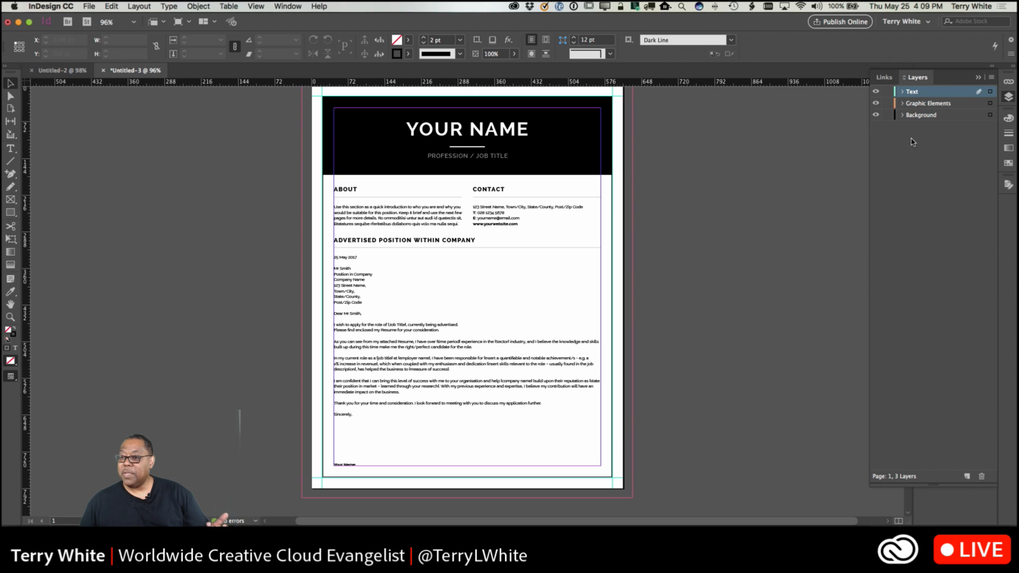
left_click(902, 92)
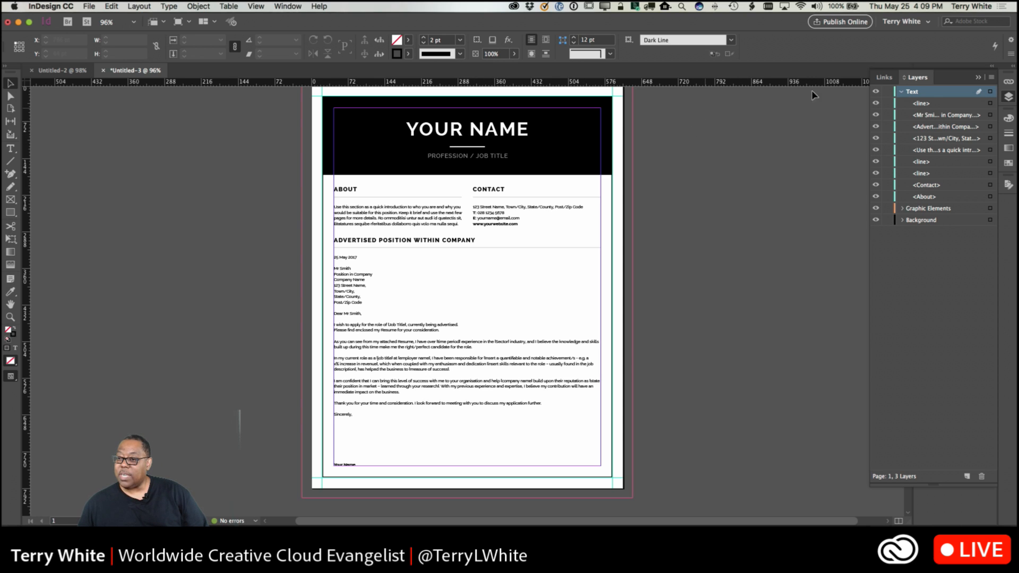
left_click(902, 92)
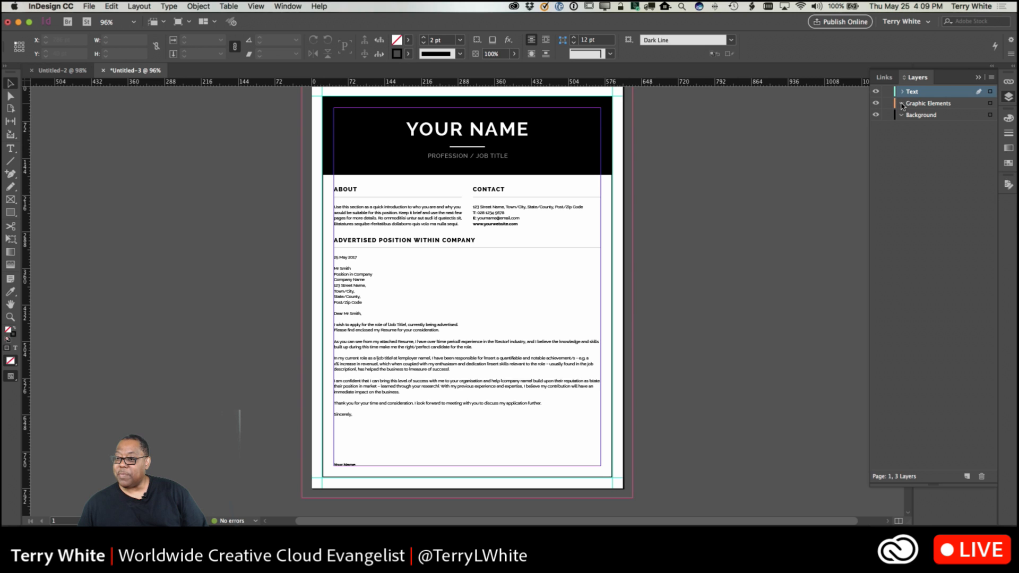
left_click(903, 92)
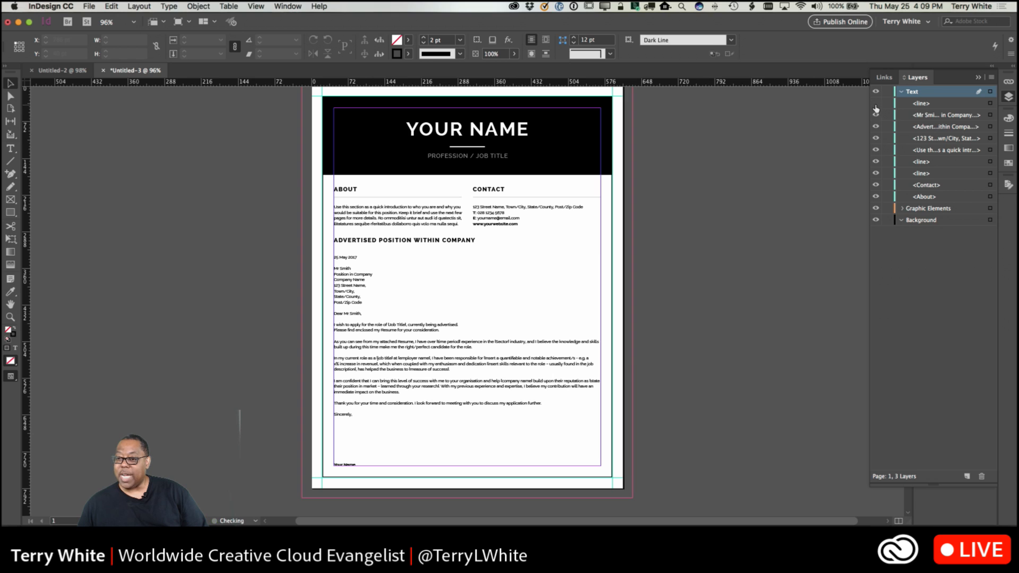
Step: Temporarily hide the individual objects on the Text layer, make them all visible again and collapse the layer
left_click_drag(876, 110, 876, 214)
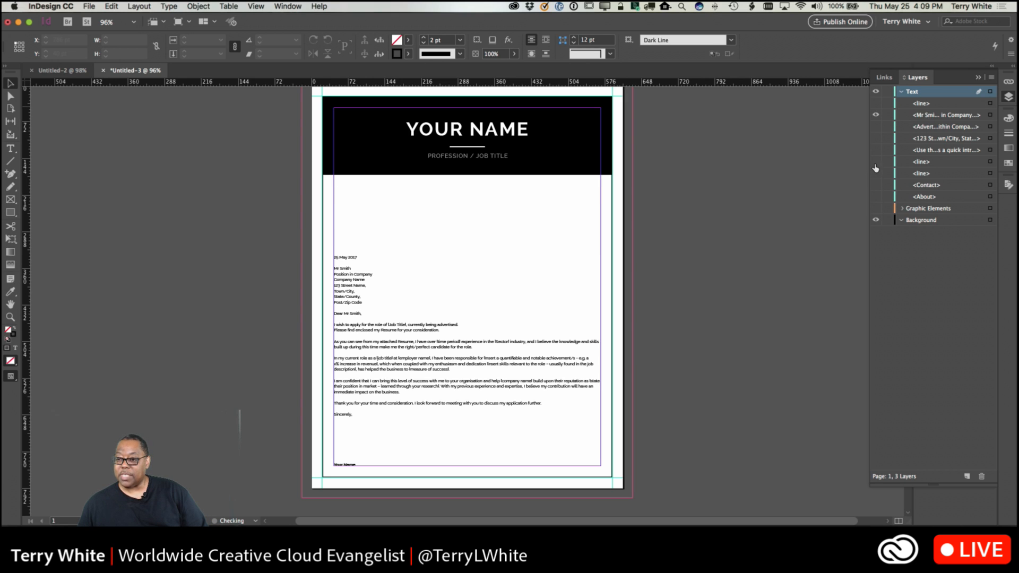
left_click(876, 127)
left_click_drag(876, 149, 875, 215)
left_click(875, 138)
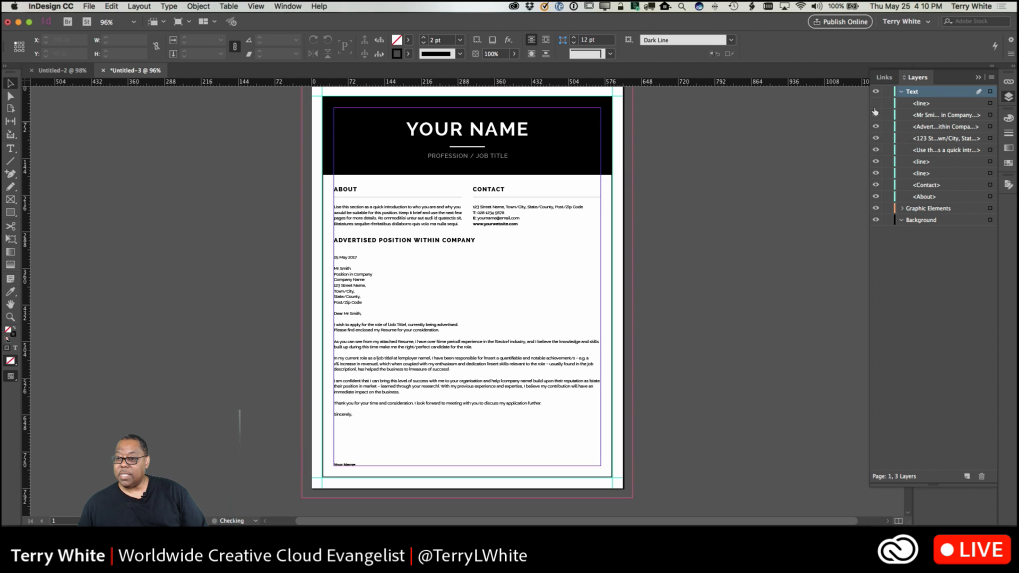
left_click(875, 103)
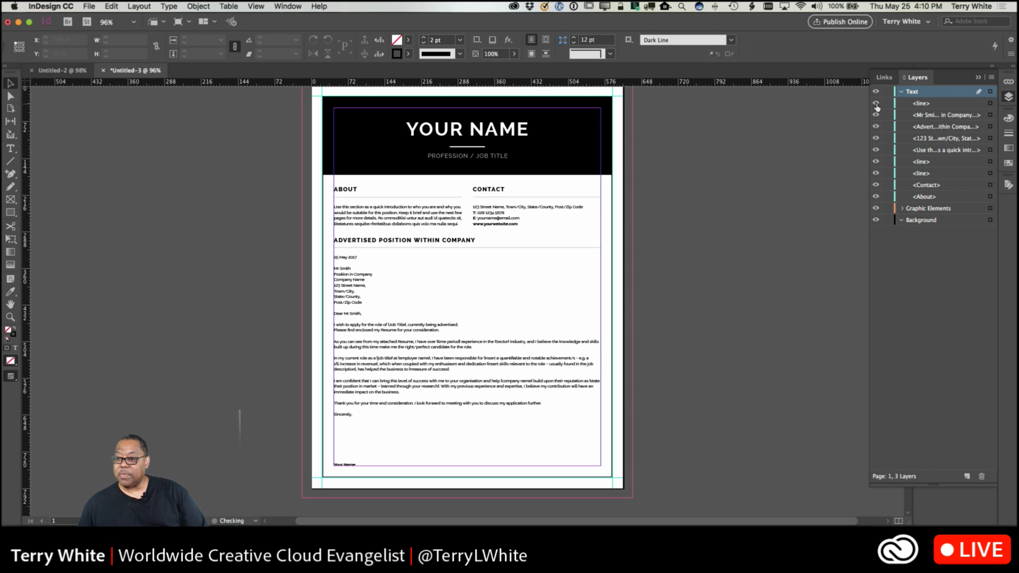
left_click(902, 93)
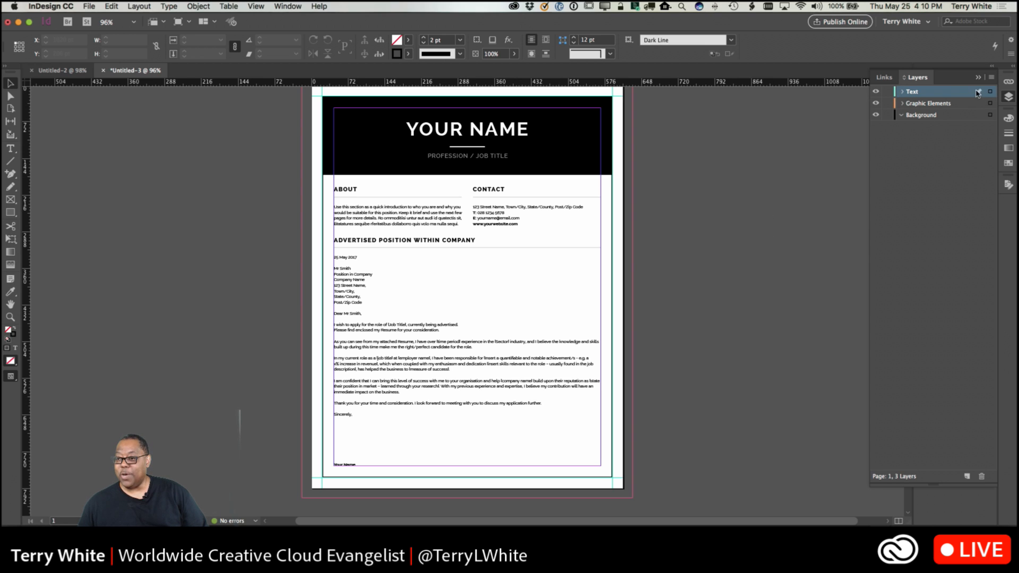
left_click(977, 78)
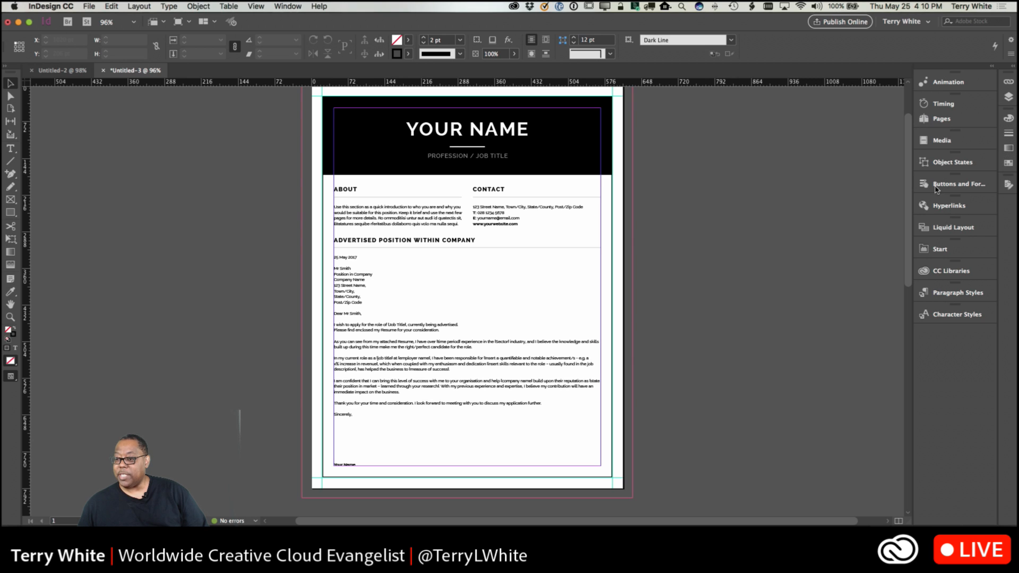
Step: Open the A-US Letter Master and replace the YOUR NAME placeholder in the black header with the applicant's full name
left_click(941, 119)
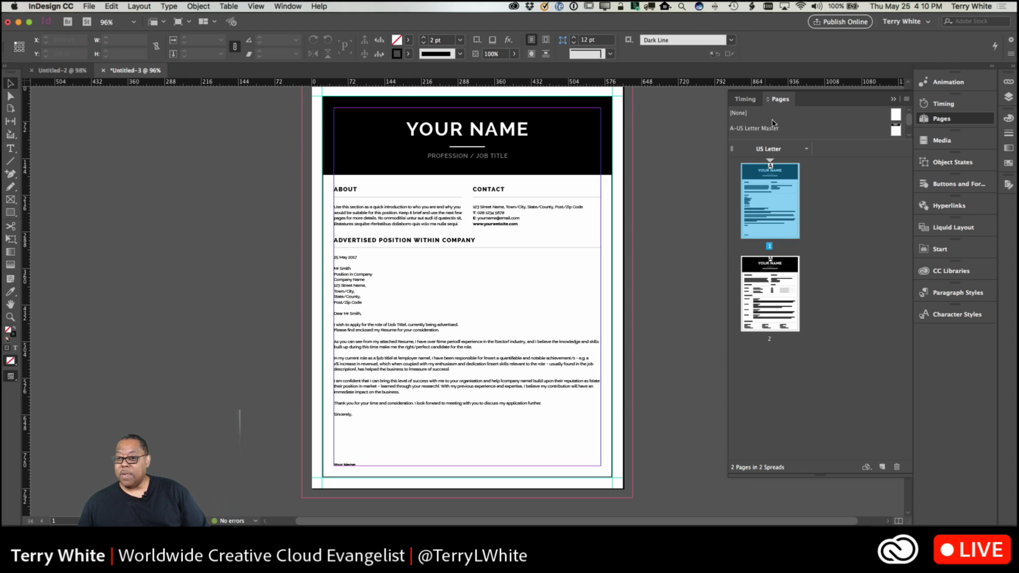
double_click(896, 130)
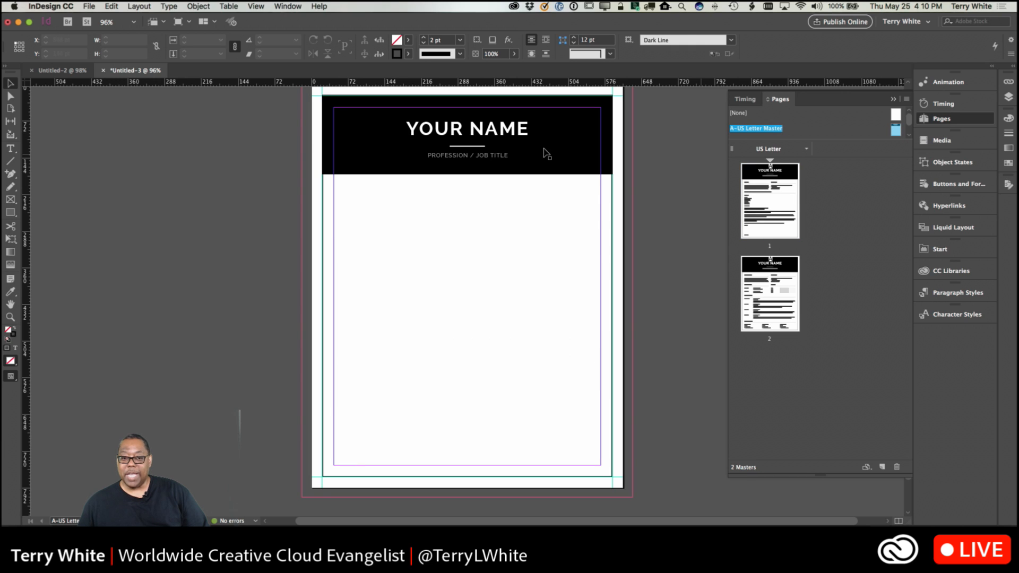
left_click(485, 133)
double_click(484, 133)
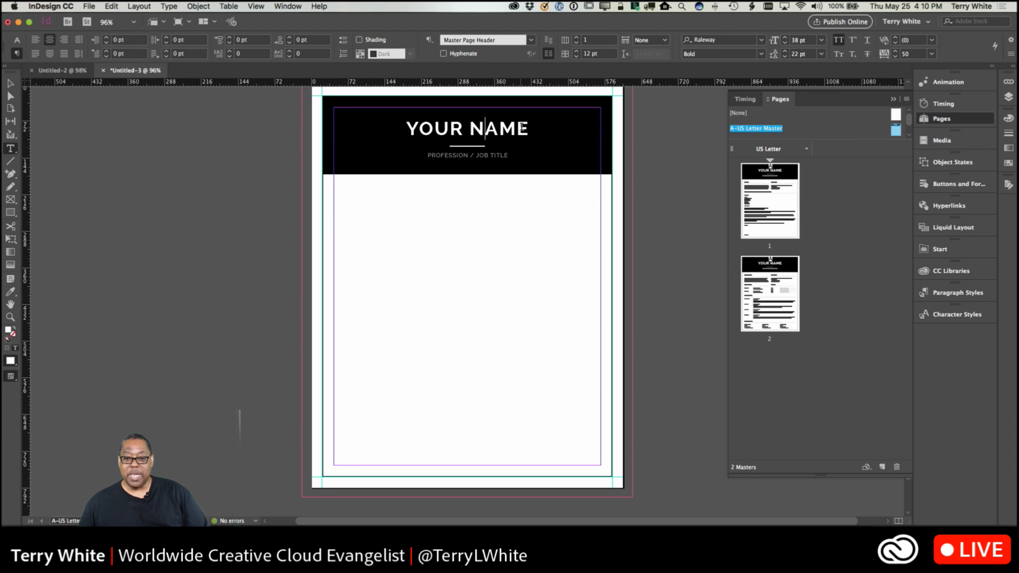
left_click_drag(529, 129, 407, 129)
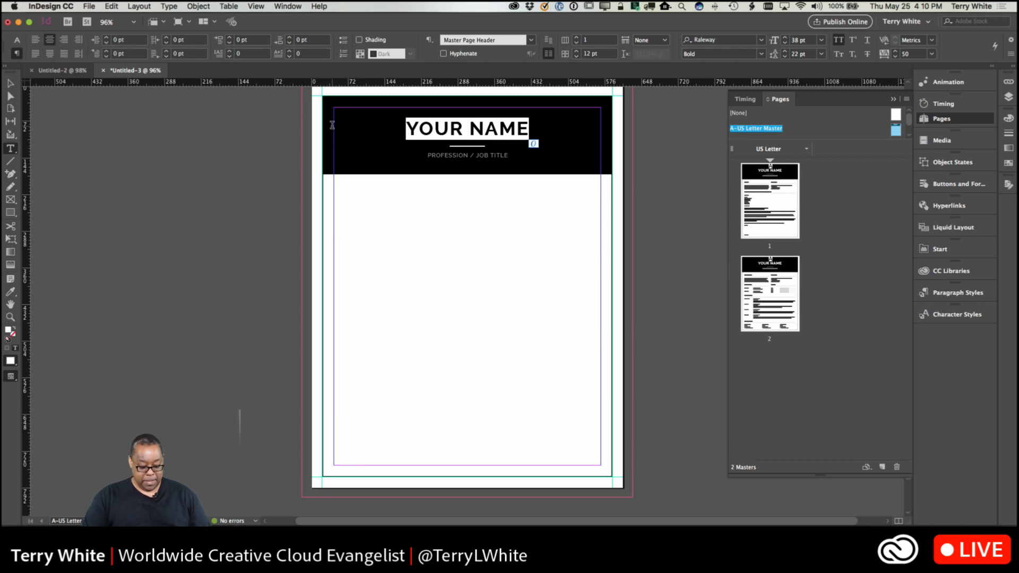
type("Terry White")
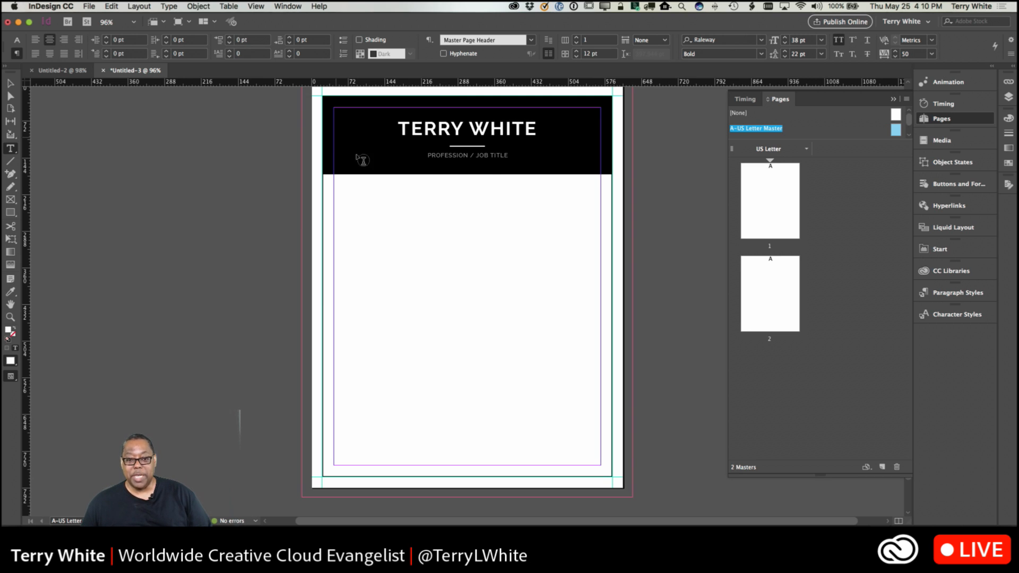
Step: Replace the PROFESSION / JOB TITLE placeholder in the master page header with PRODUCT EVANGELIST
left_click(456, 155)
left_click_drag(427, 155, 526, 158)
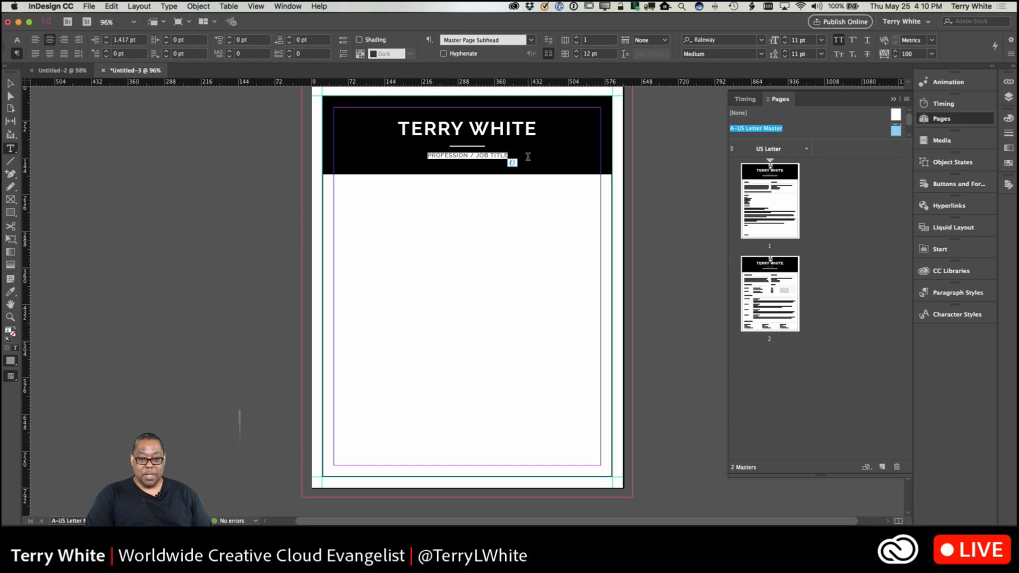
type("PRODUC")
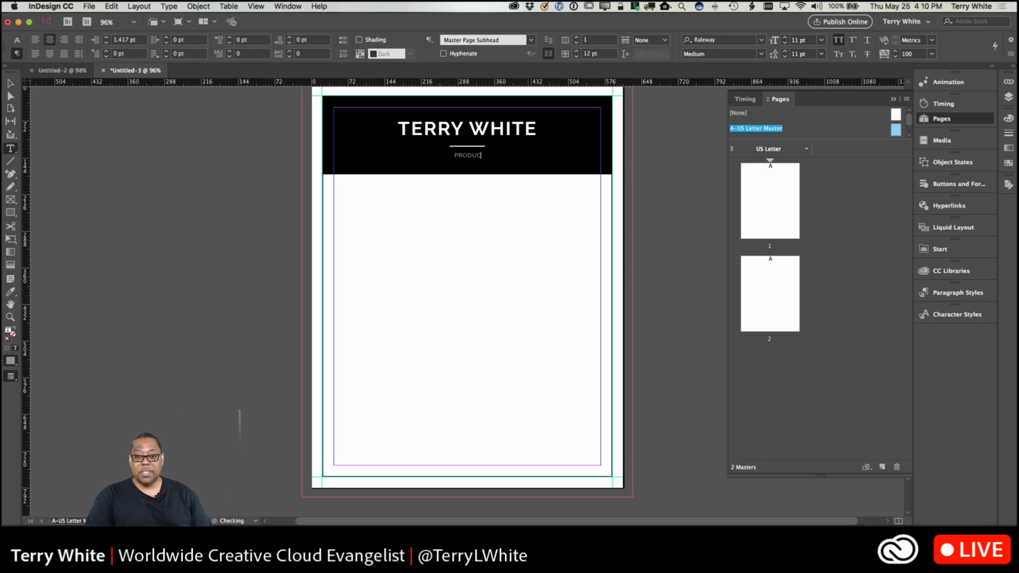
type("T EVANGELIST")
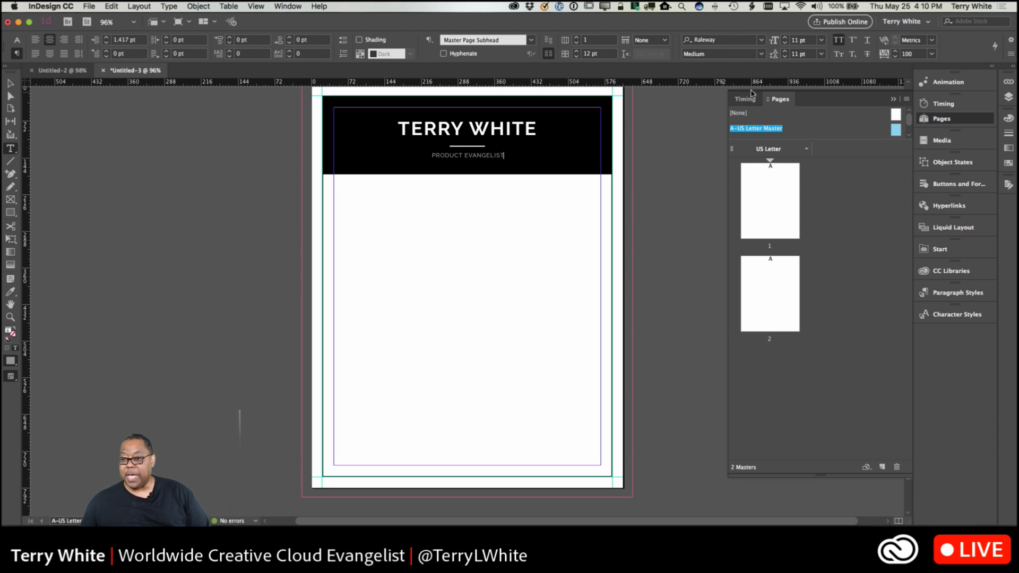
Step: Check the master header on the cover letter and resume pages and return to the cover letter
double_click(760, 197)
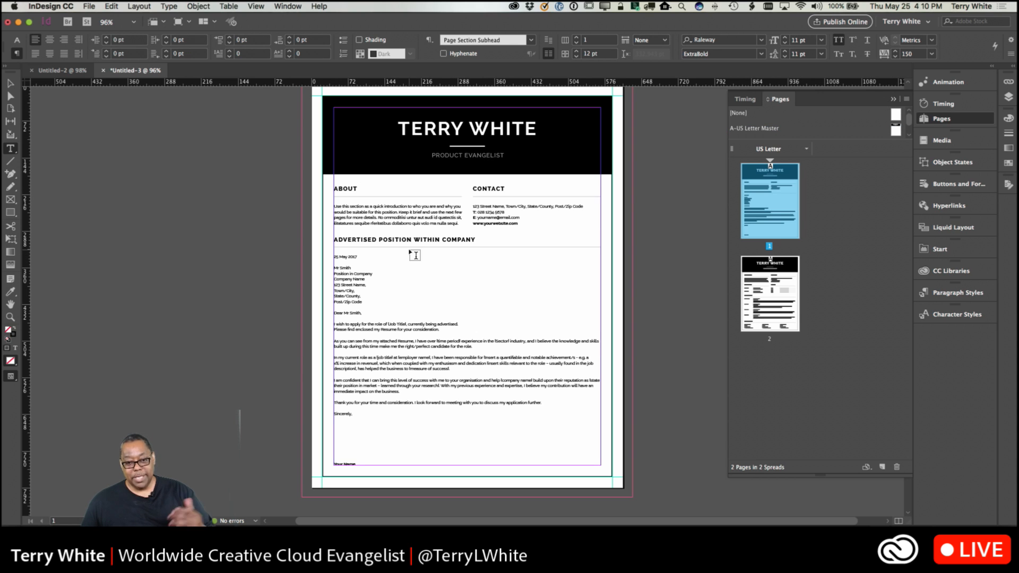
double_click(765, 288)
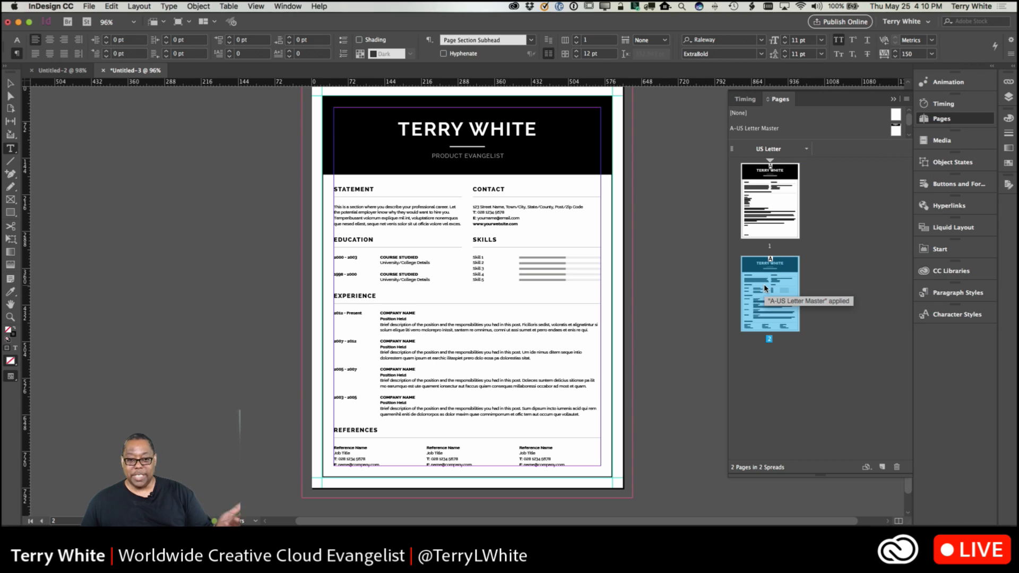
double_click(779, 217)
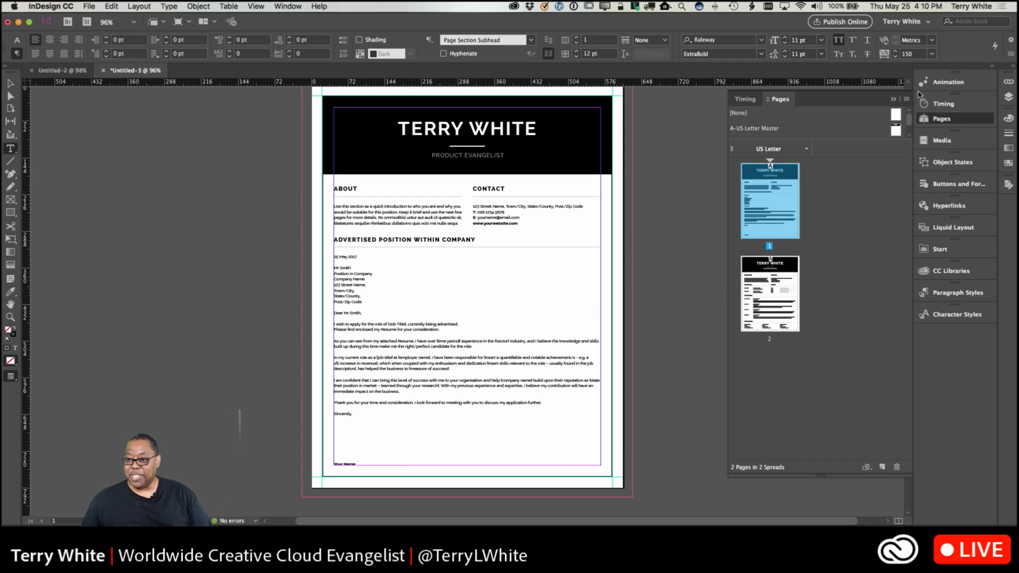
left_click(893, 99)
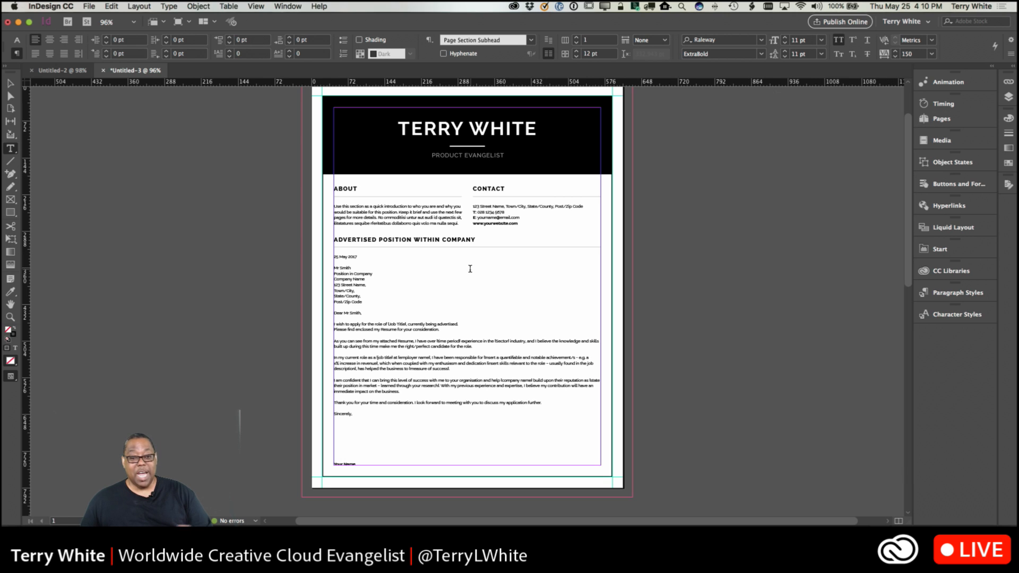
Step: Read the cover letter's placeholder text at 150% magnification and return the view to 100%
left_click(10, 83)
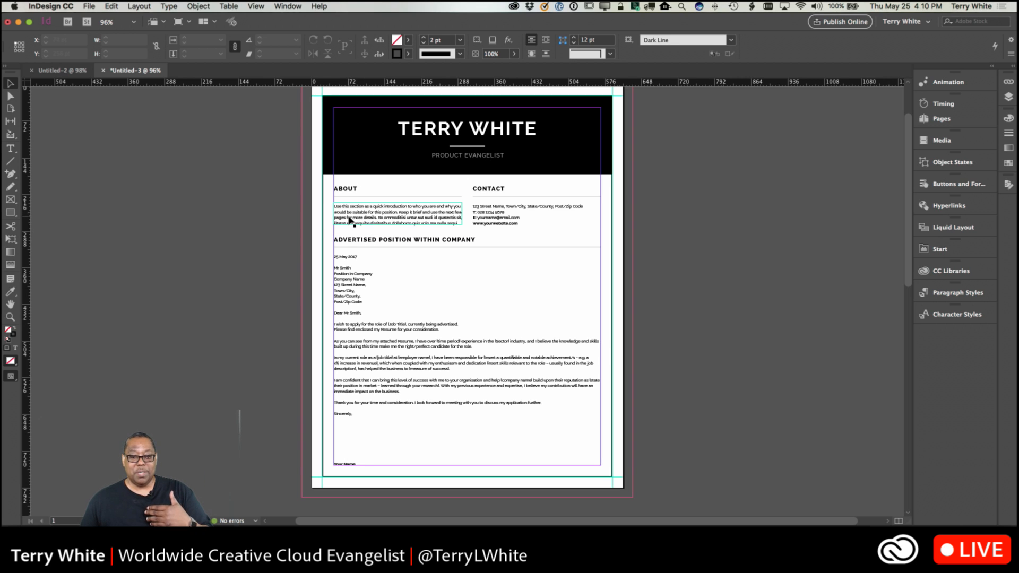
key("super+1")
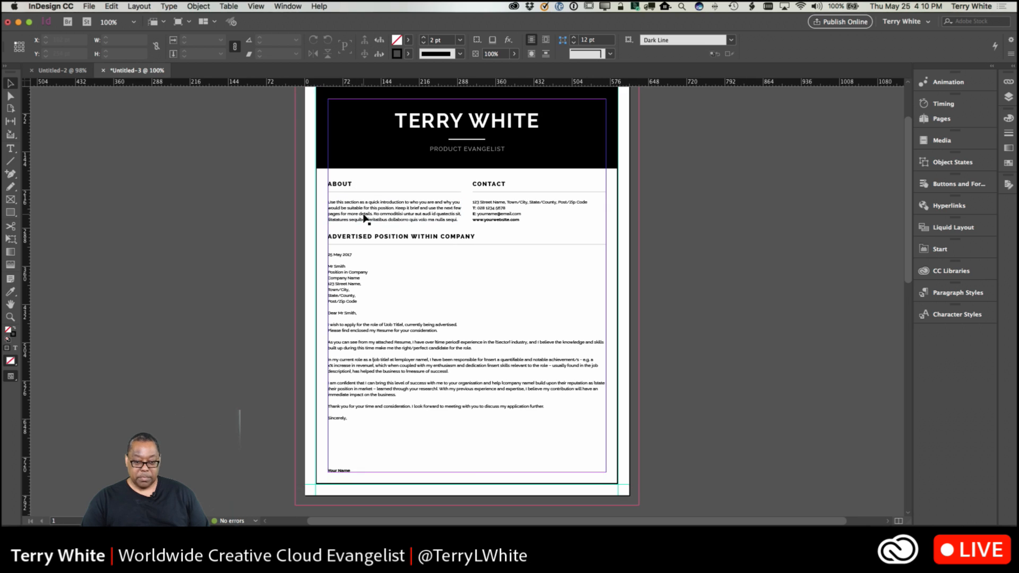
key("super+equal")
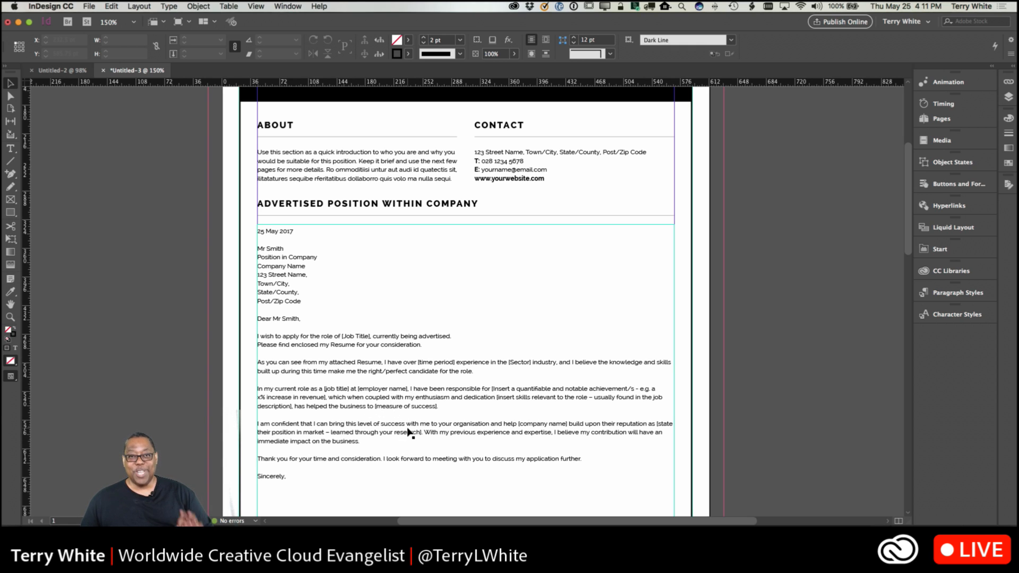
scroll(408, 432, "down", 1)
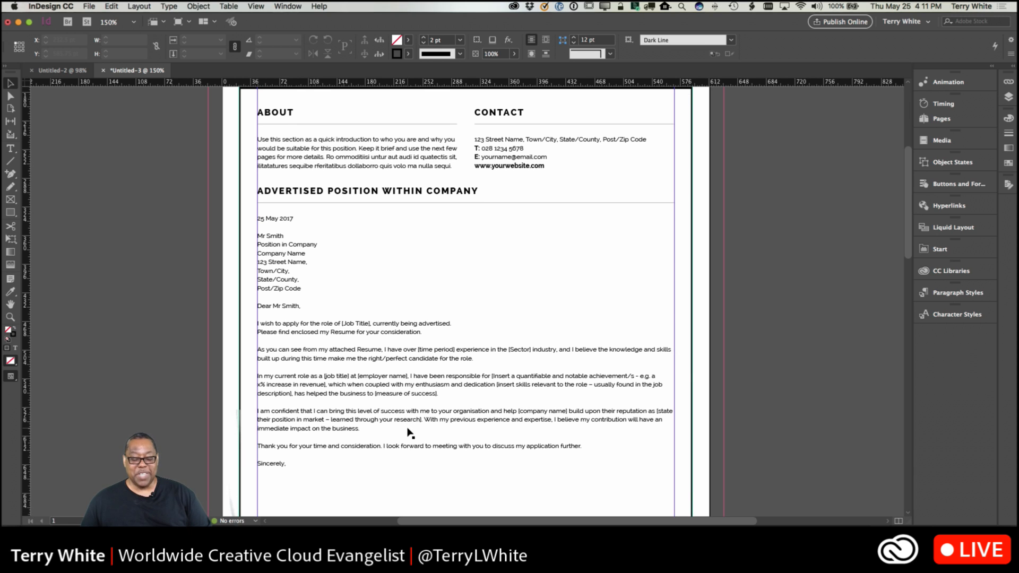
key("super+1")
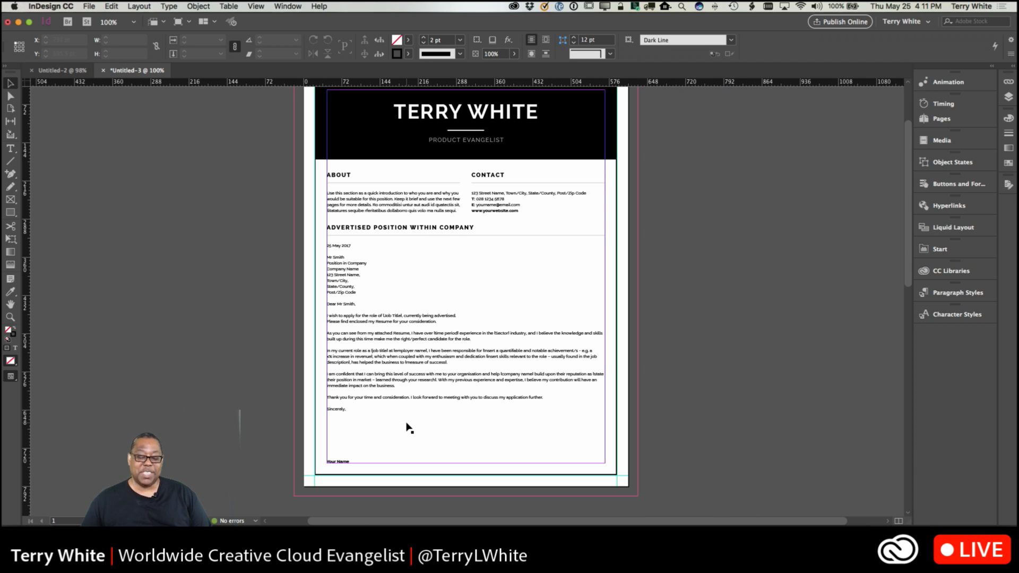
Step: Replace the cover letter's body text frame with the video Welcome to my YouTube Channel.mp4, about 518 by 281 pt, centred between the margins
left_click(408, 375)
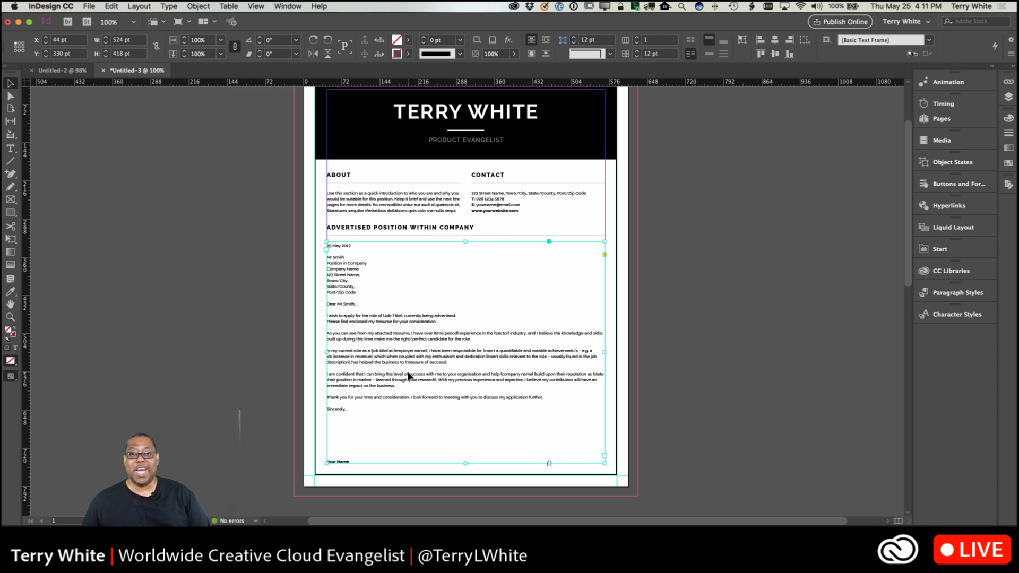
key("Delete")
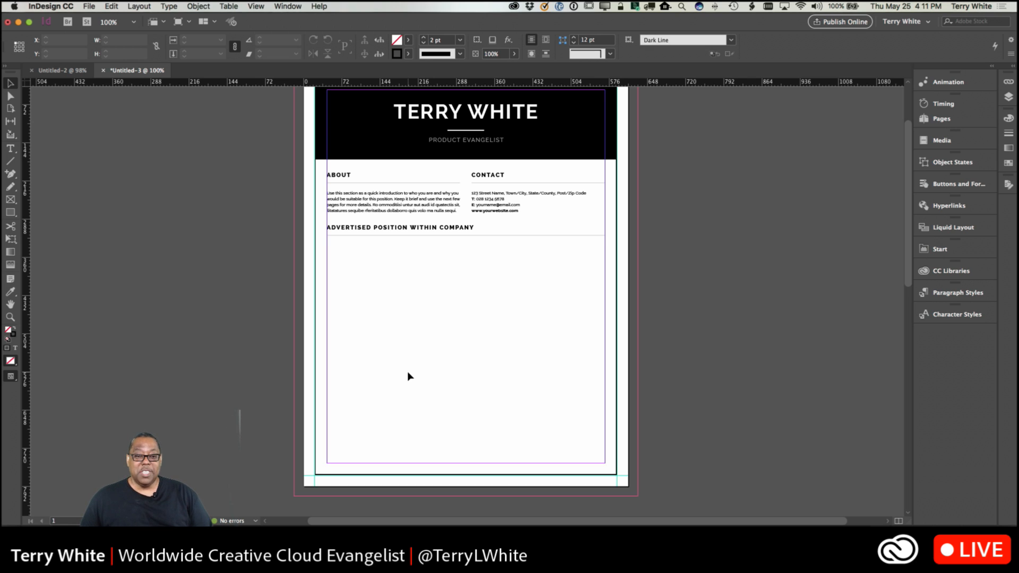
left_click(88, 6)
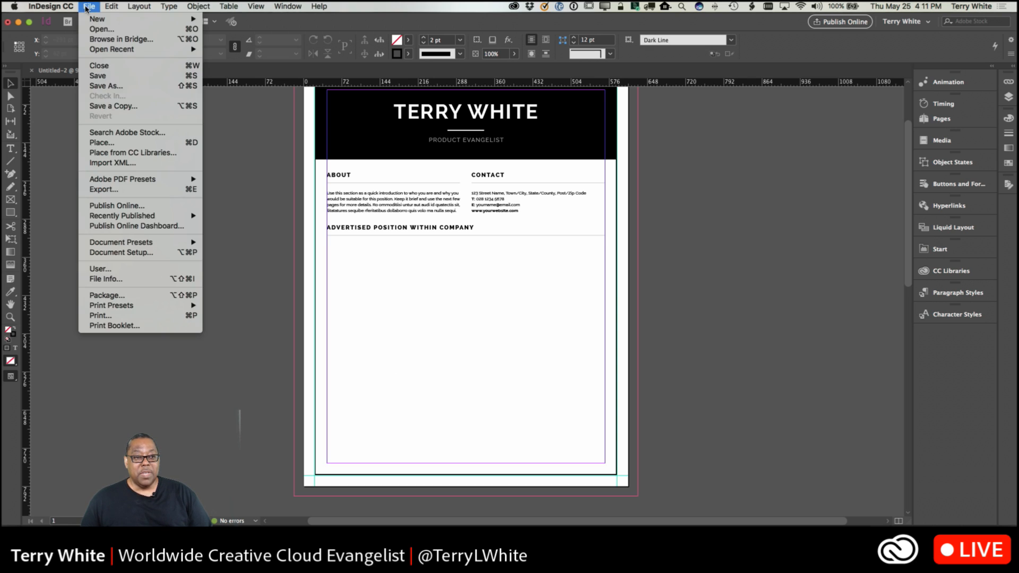
left_click(114, 142)
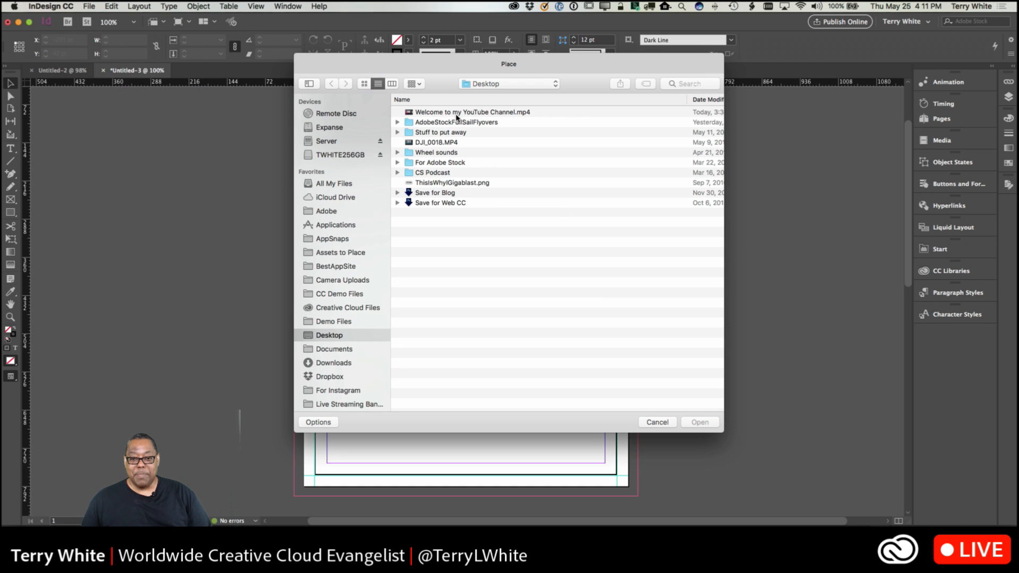
left_click(457, 113)
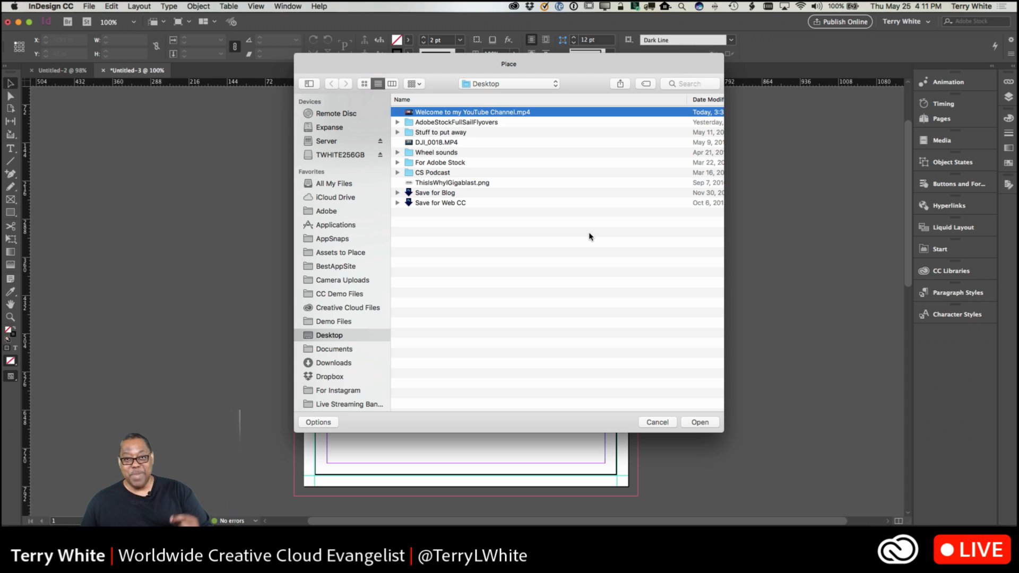
left_click(700, 423)
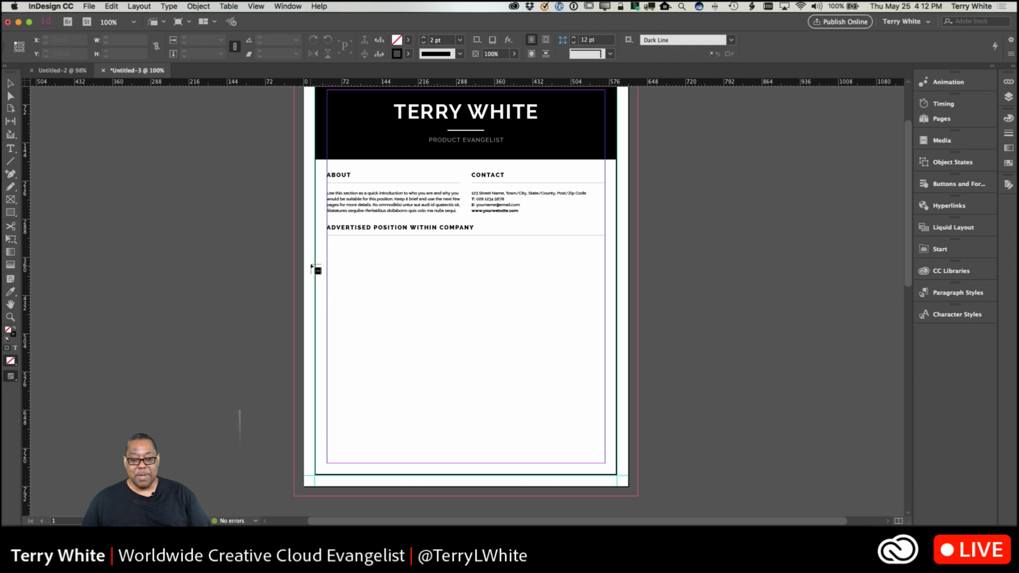
left_click_drag(310, 262, 584, 409)
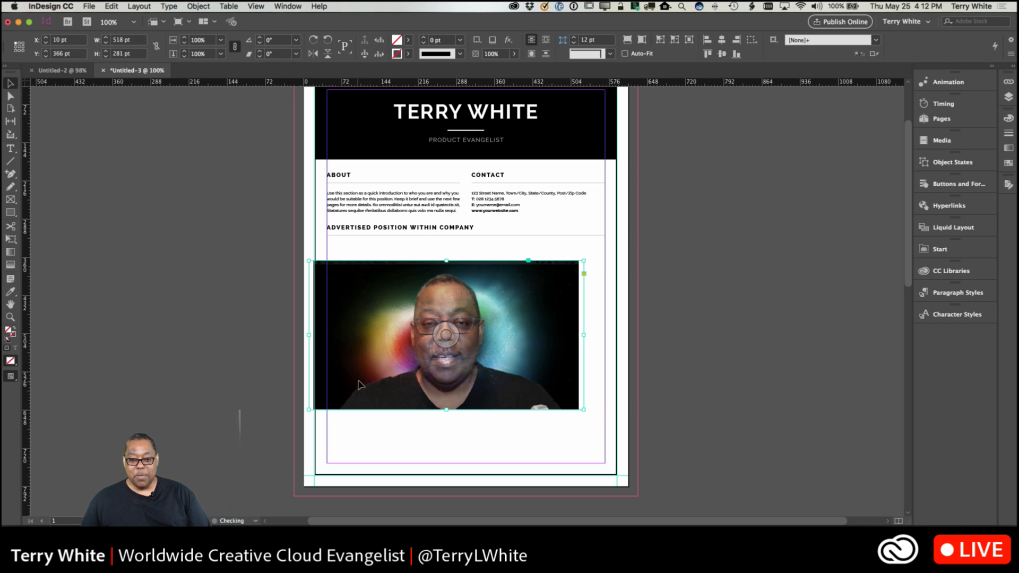
left_click_drag(359, 380, 379, 378)
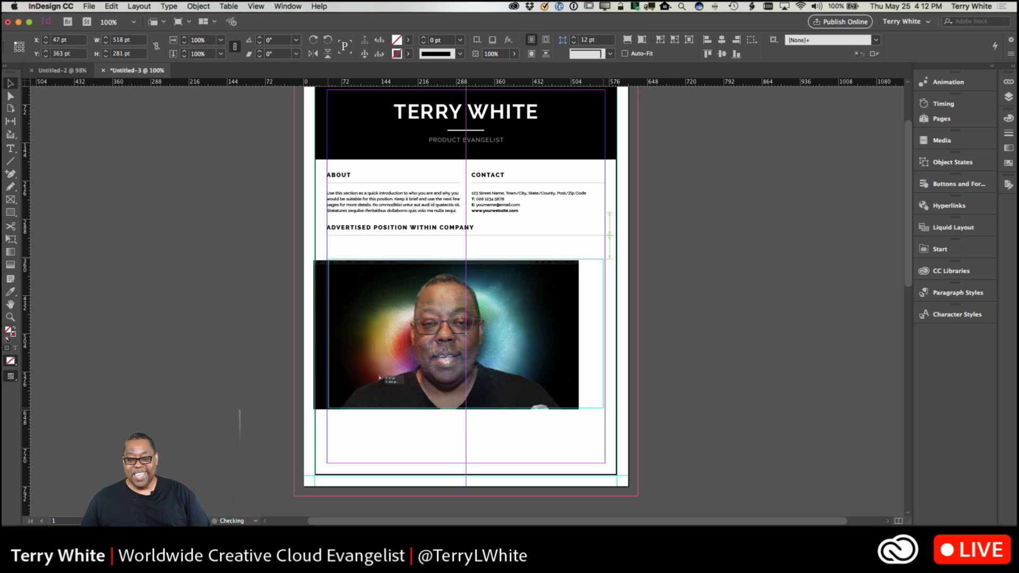
left_click(488, 446)
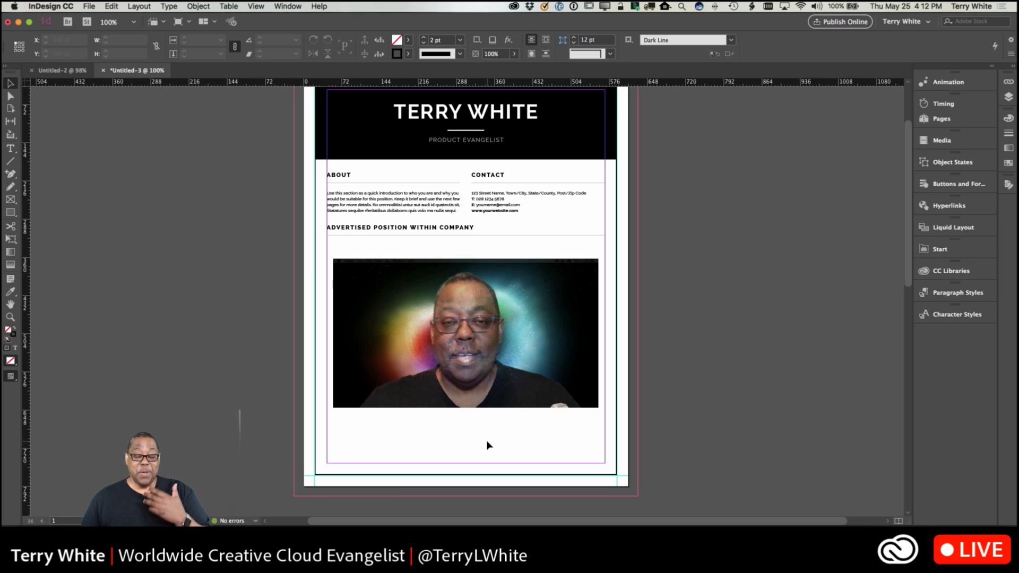
Step: Preview the placed video to about 2 seconds and set its poster to From Current Frame
left_click(472, 391)
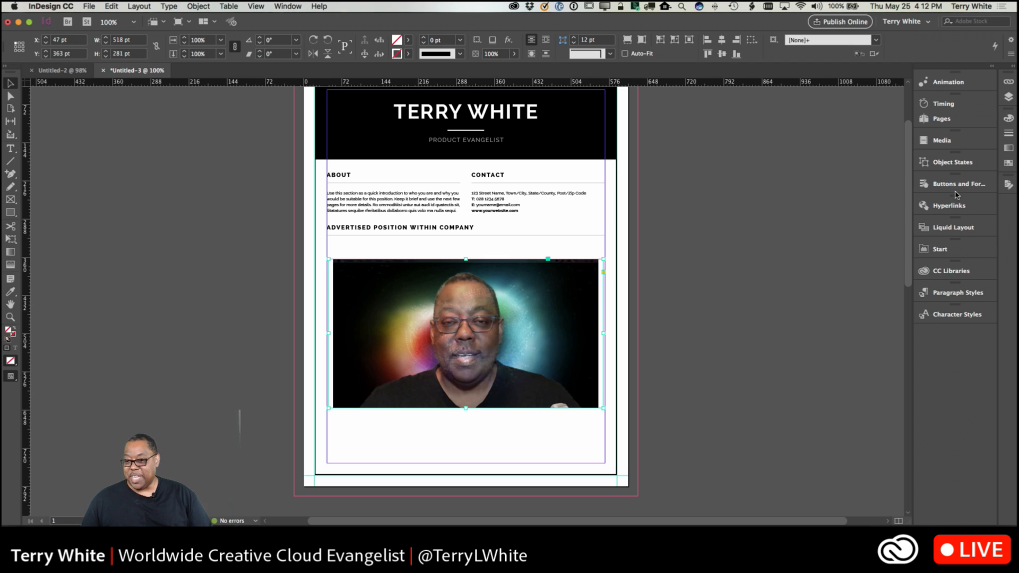
left_click(937, 141)
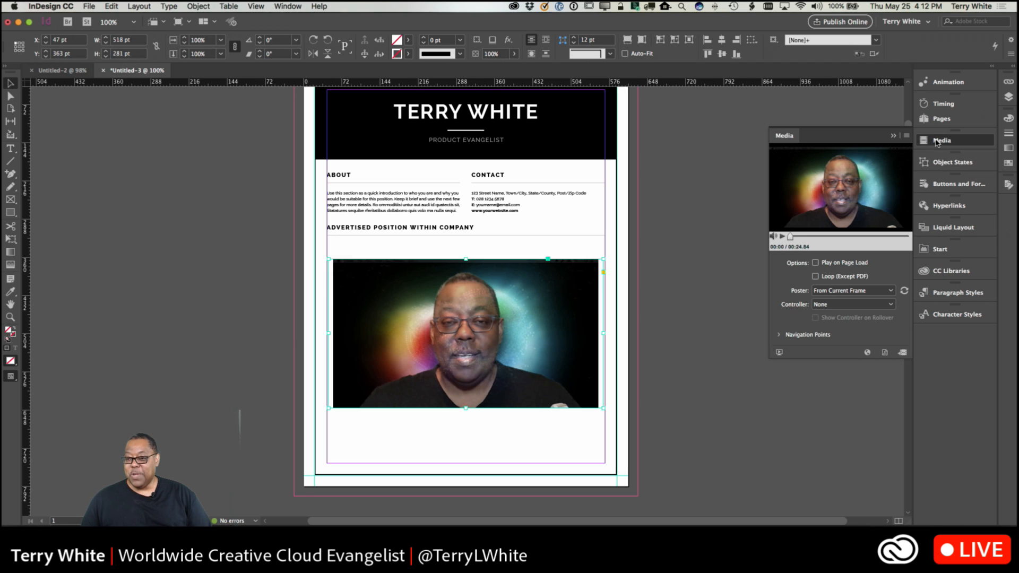
left_click(782, 237)
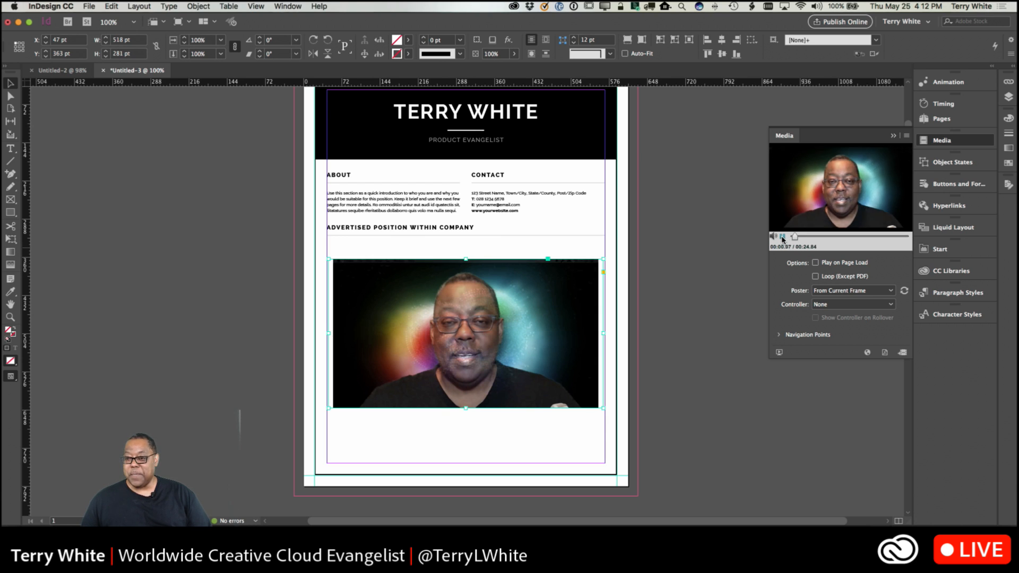
left_click(782, 237)
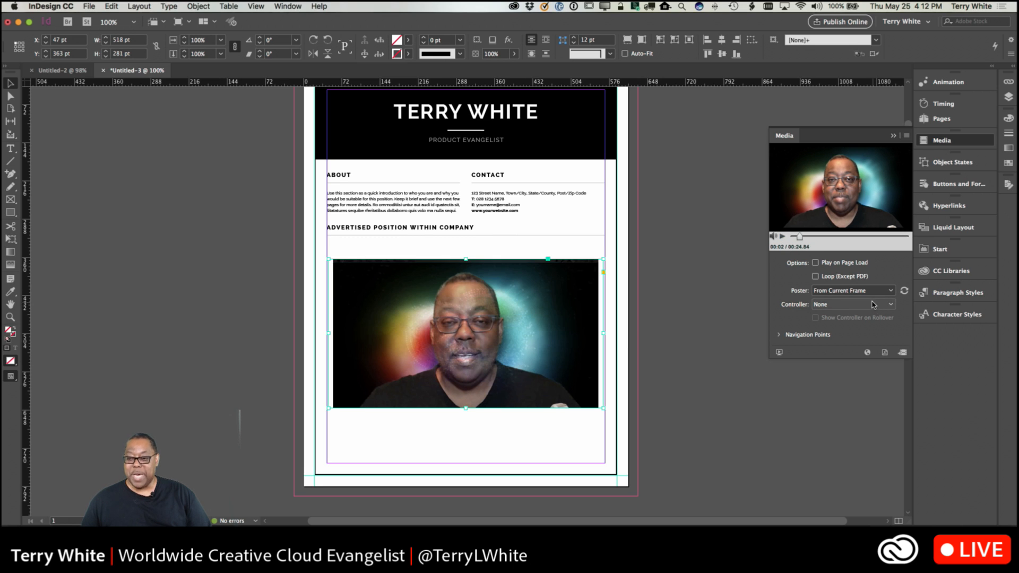
left_click(859, 292)
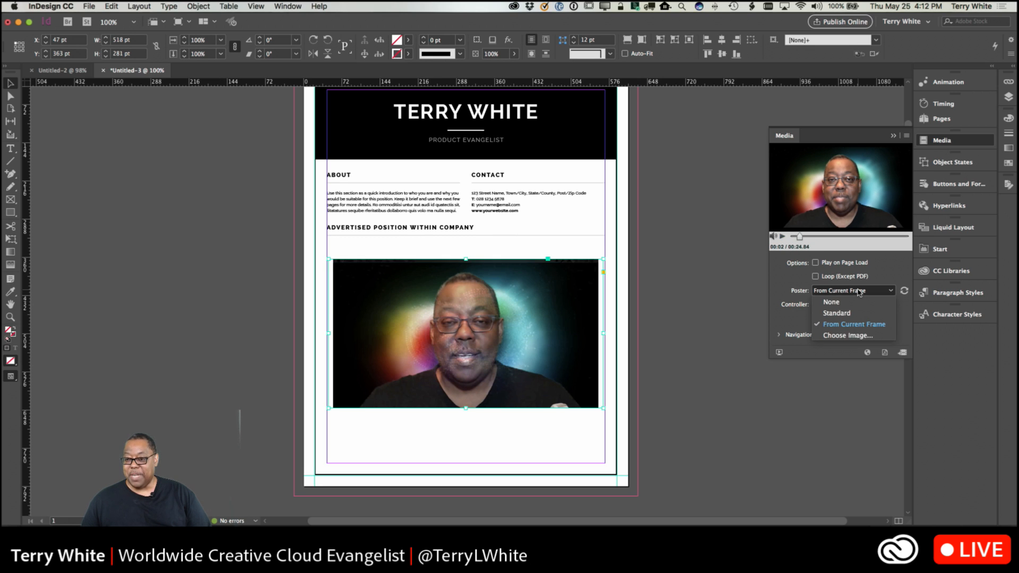
left_click(854, 324)
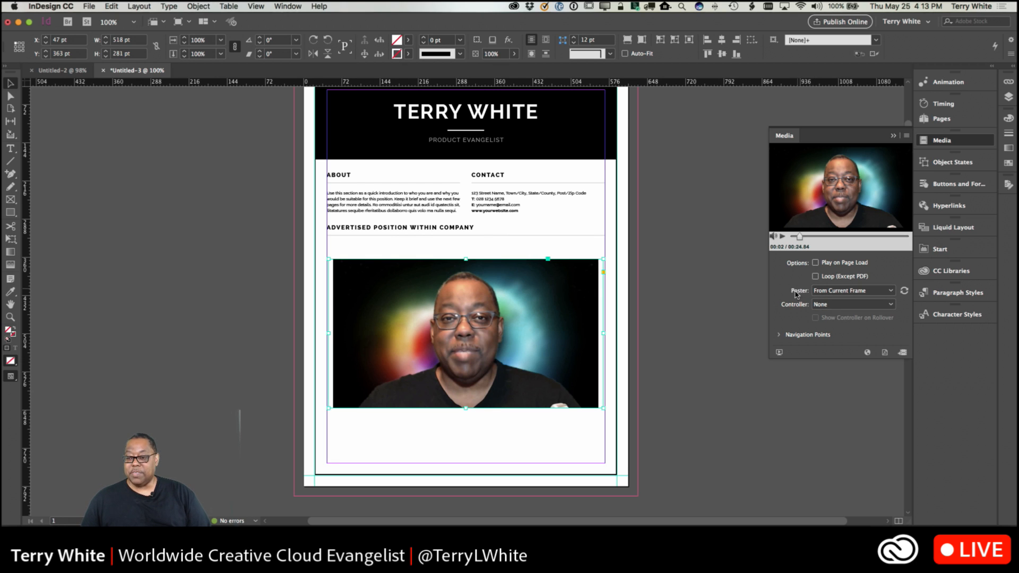
left_click(852, 295)
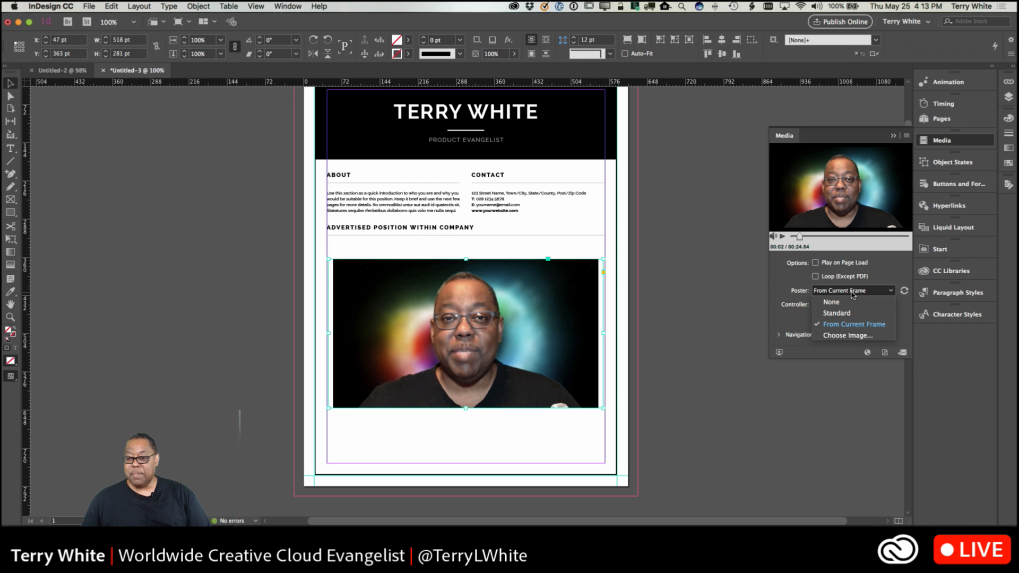
left_click(850, 335)
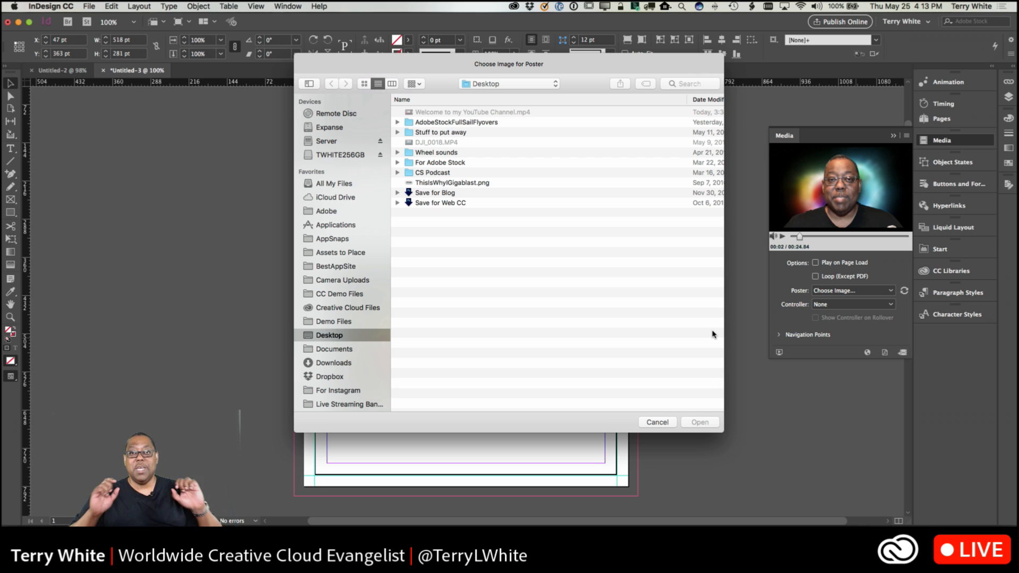
left_click(664, 422)
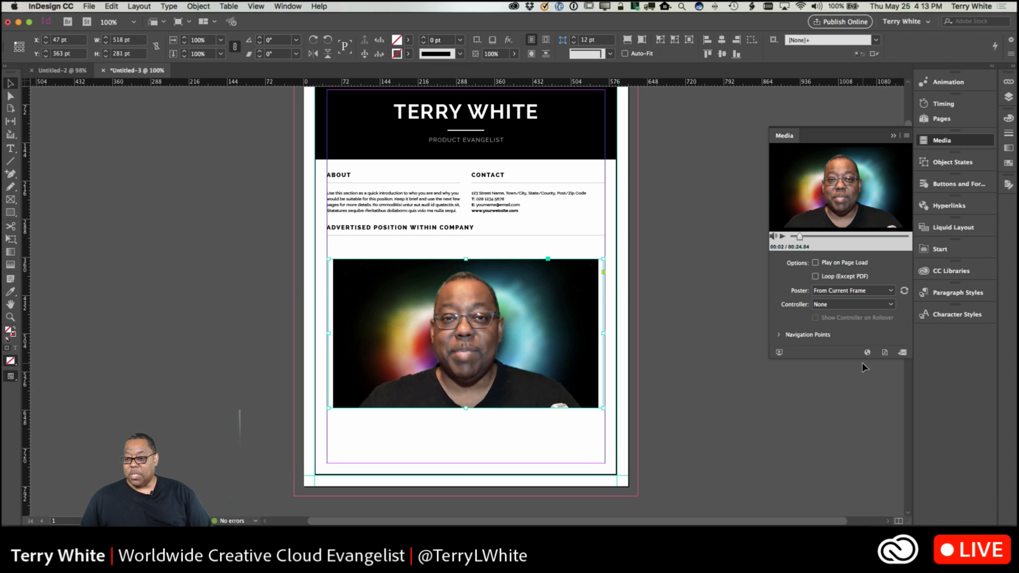
Step: Give the video the SkinOverAll controller and have the controller show on rollover
left_click(839, 306)
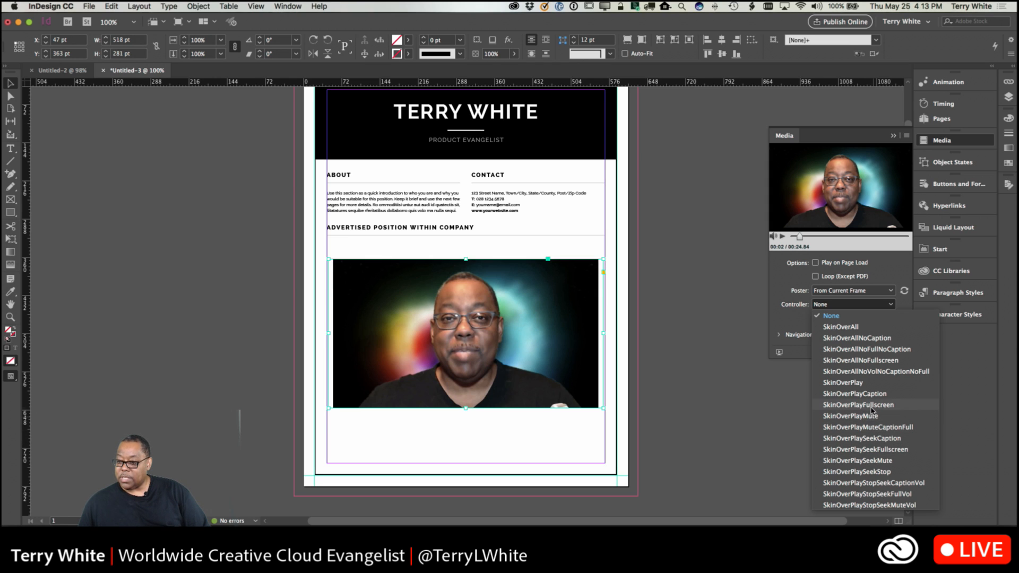
left_click(865, 329)
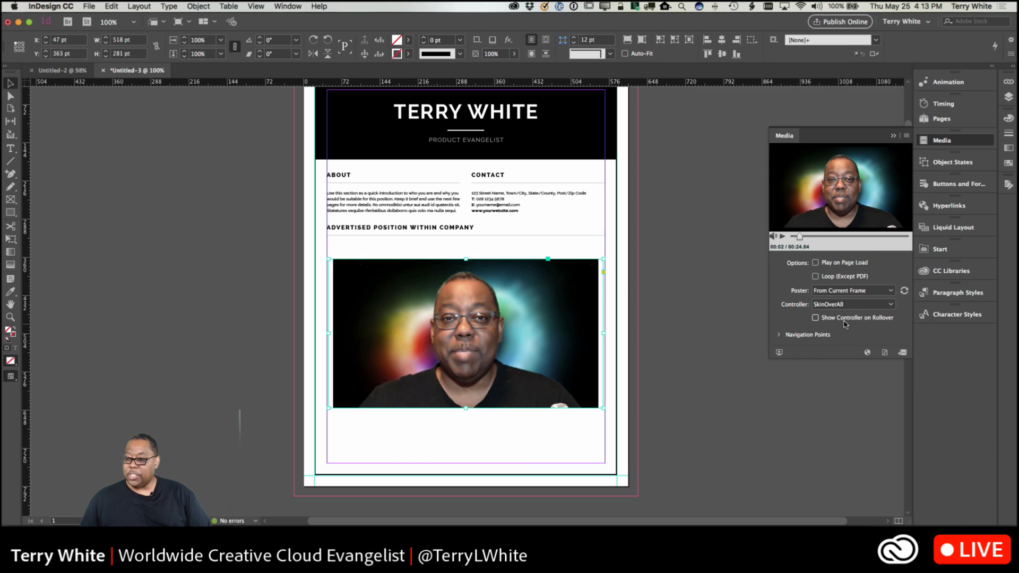
left_click(846, 323)
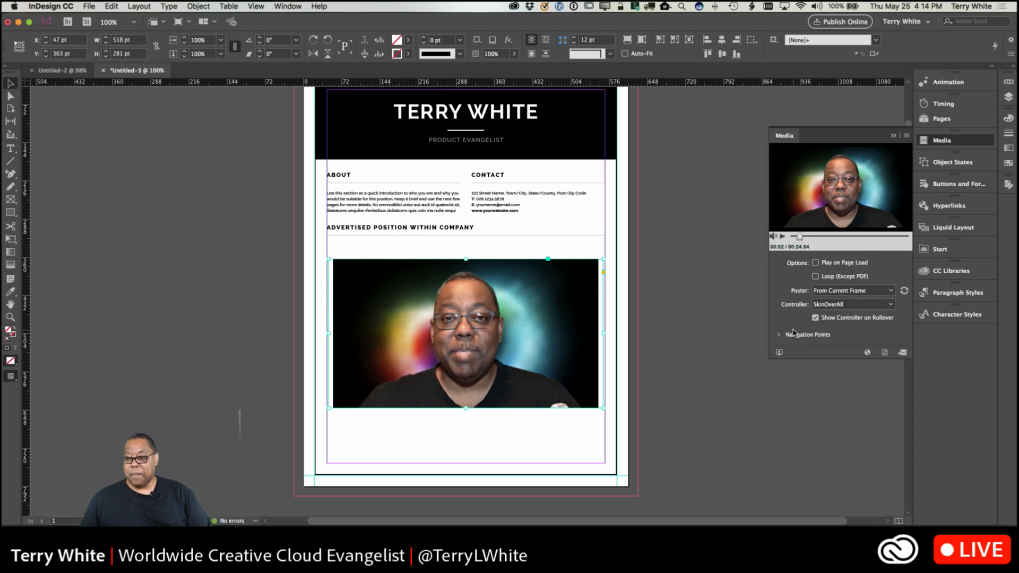
left_click(893, 135)
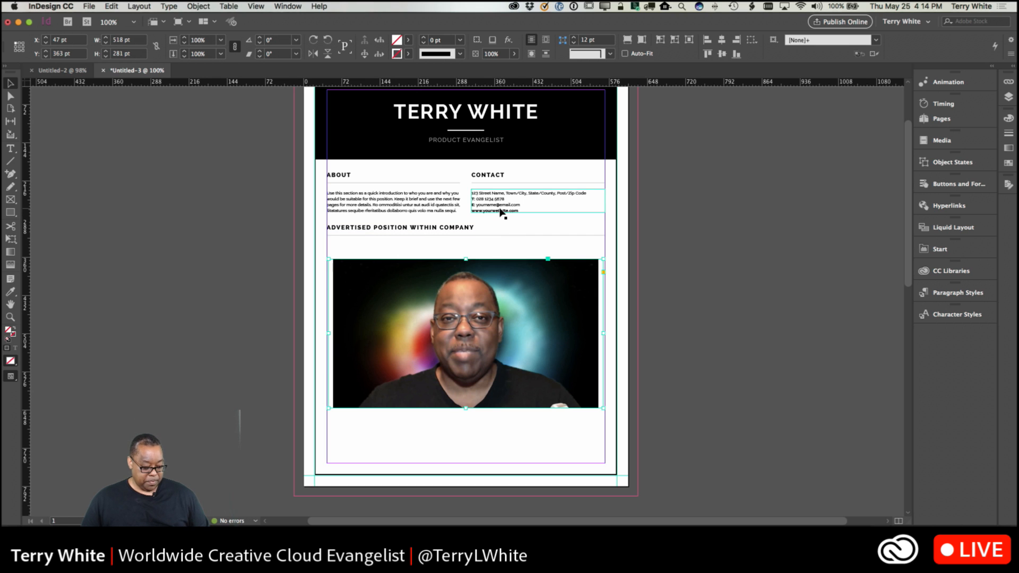
key("super+equal")
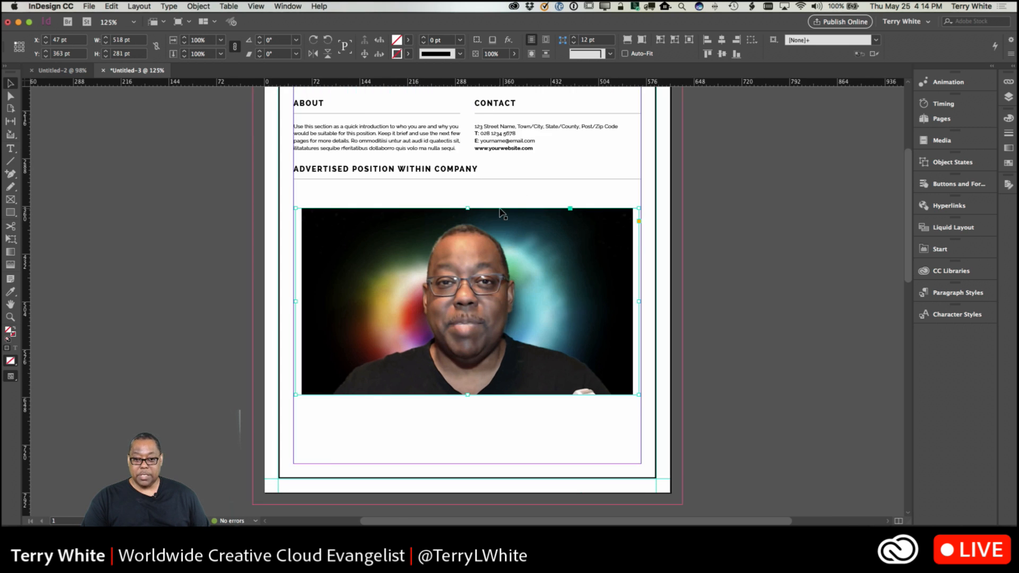
scroll(499, 212, "up", 10)
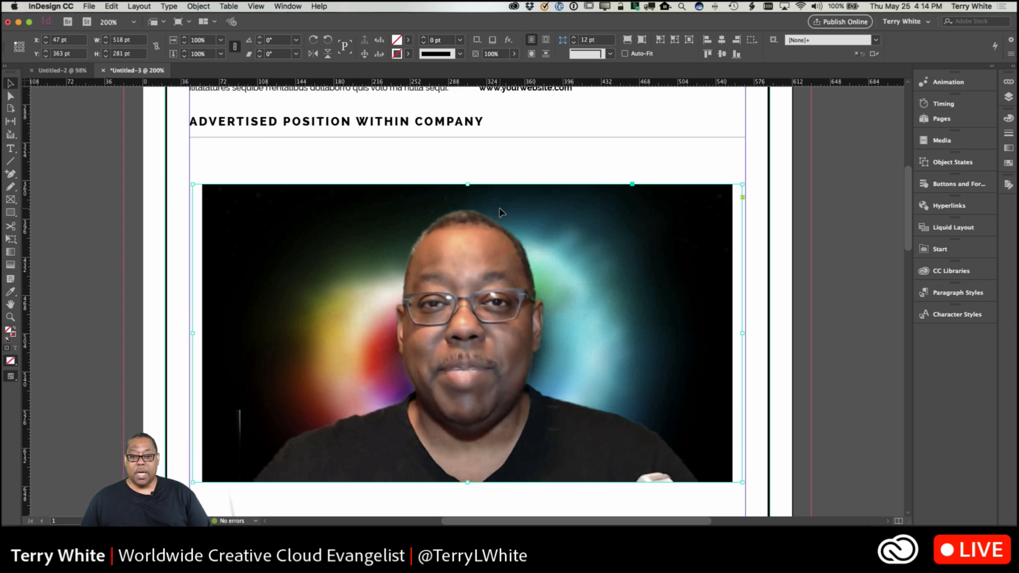
scroll(533, 203, "down", 7)
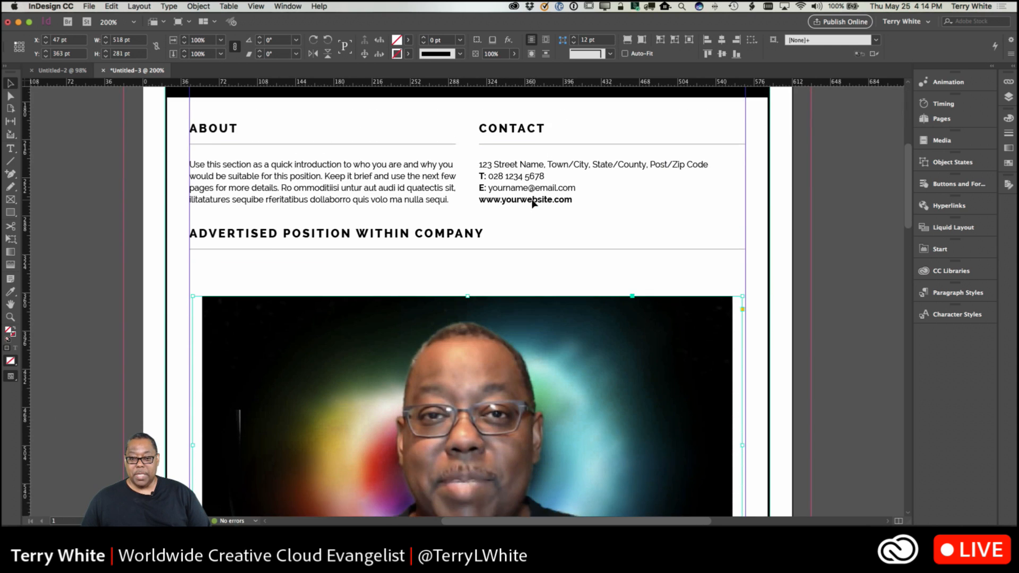
scroll(532, 202, "up", 4)
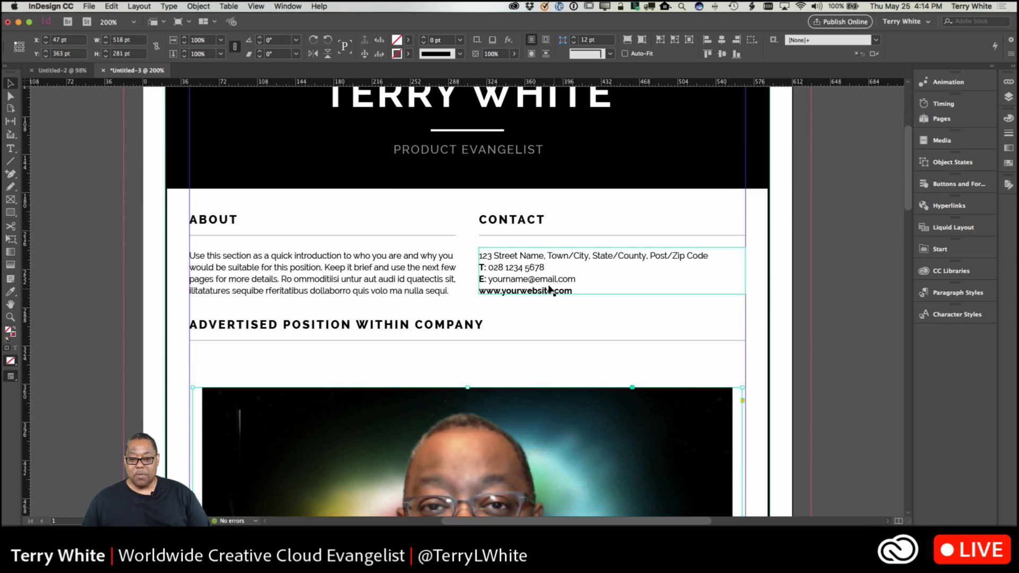
double_click(527, 258)
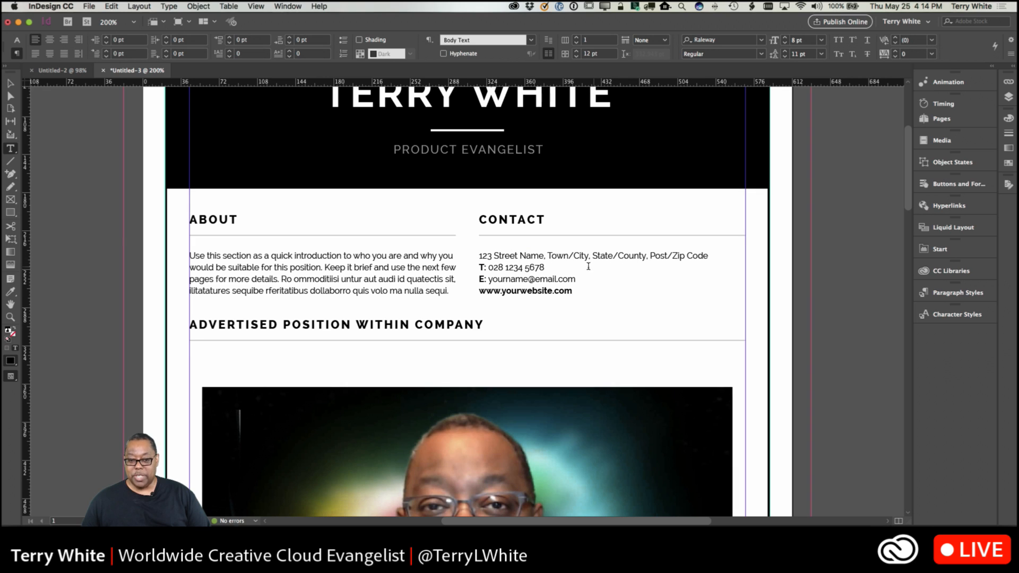
left_click(623, 259)
left_click_drag(573, 290, 500, 290)
type("terrywhite.o")
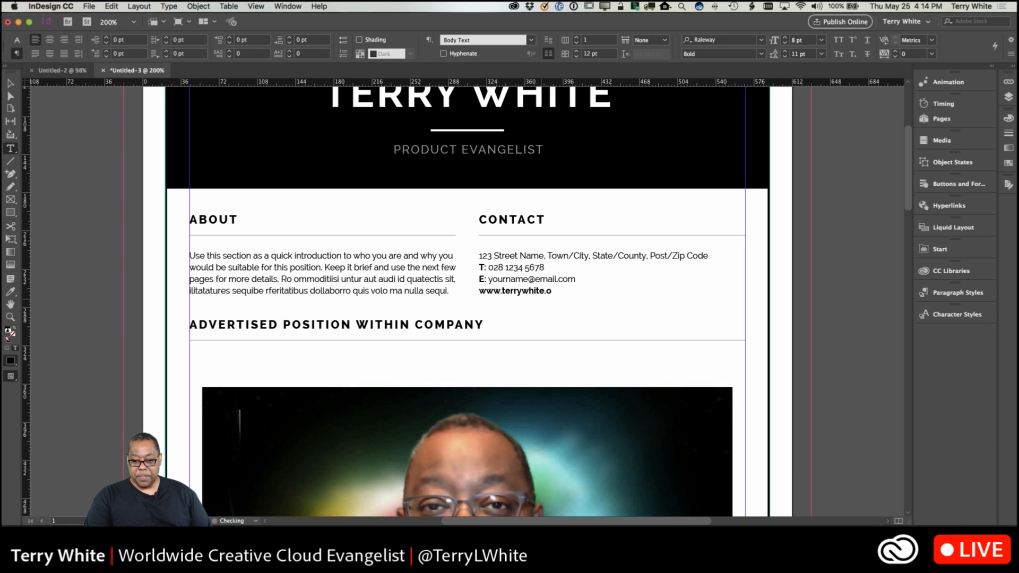
key("BackSpace")
type("com")
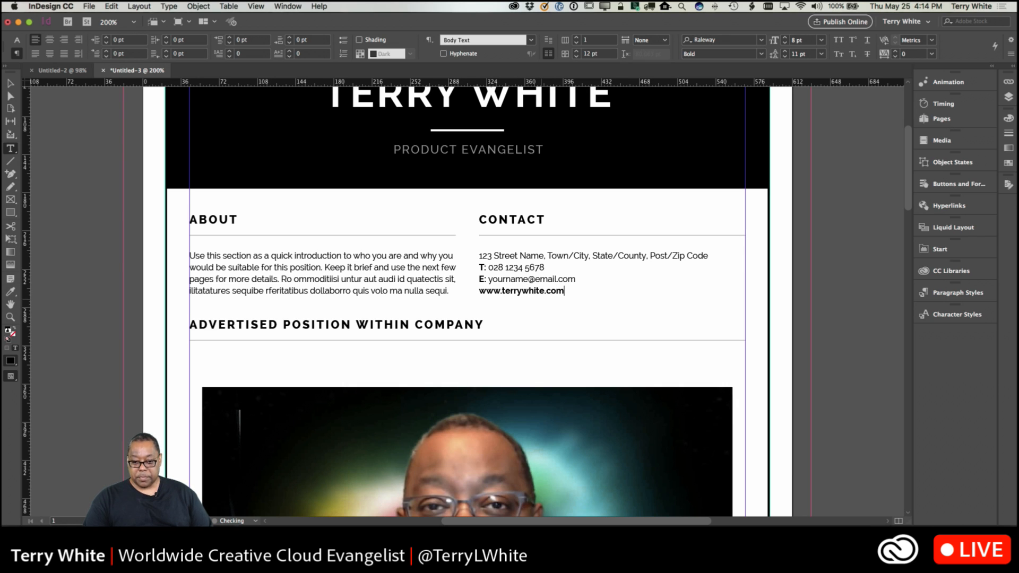
left_click(557, 291)
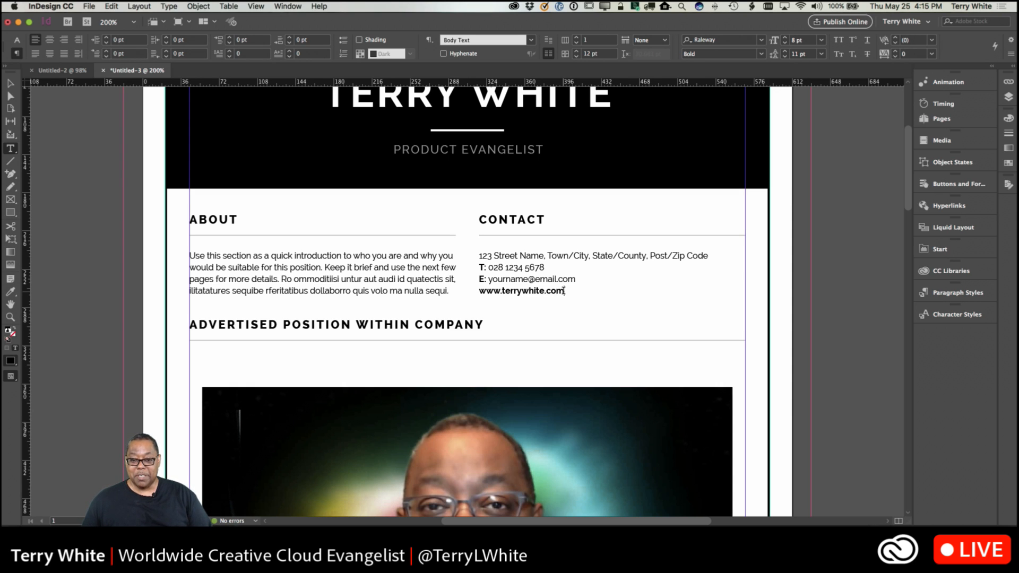
left_click_drag(563, 290, 478, 290)
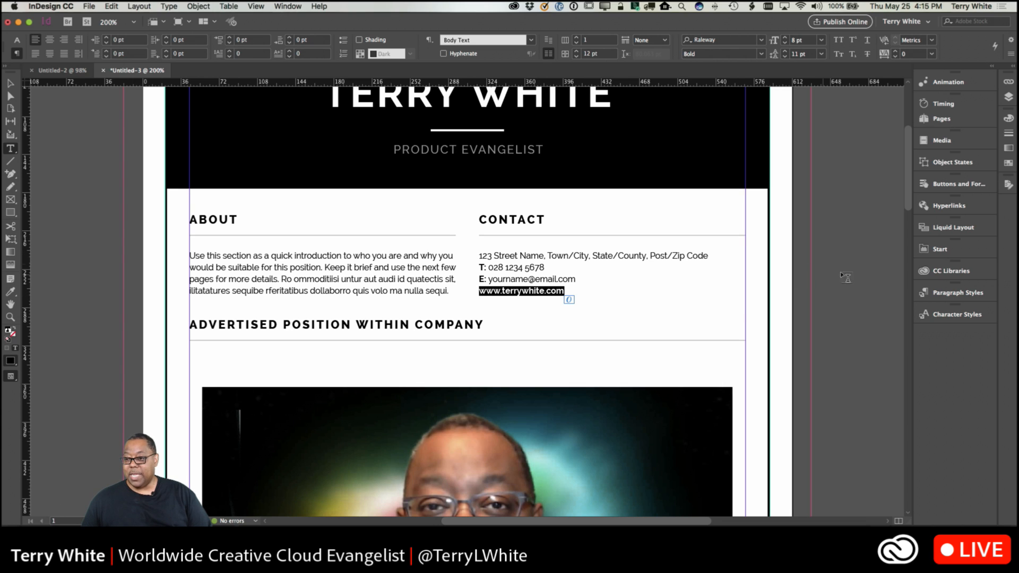
left_click(944, 208)
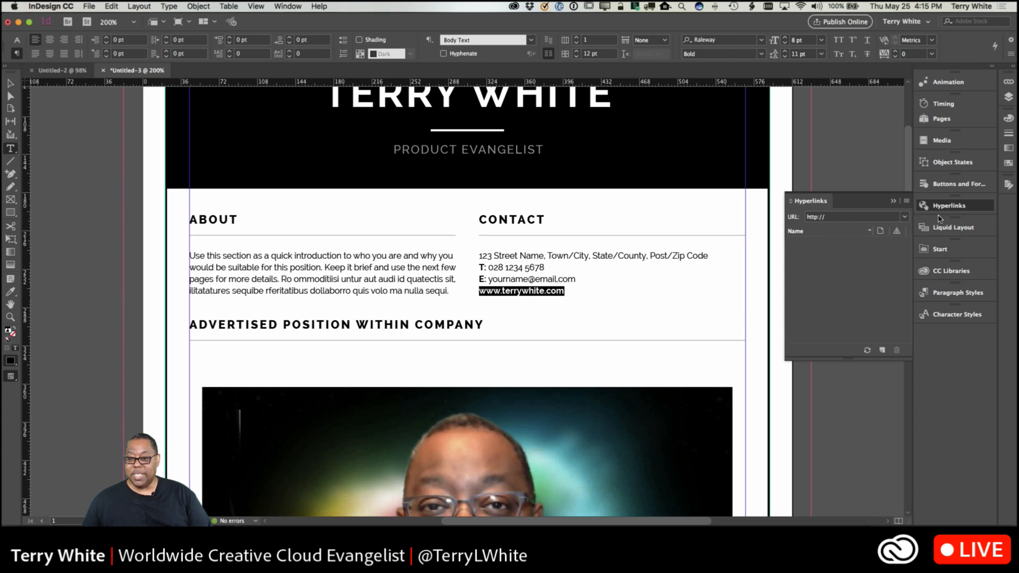
left_click(833, 218)
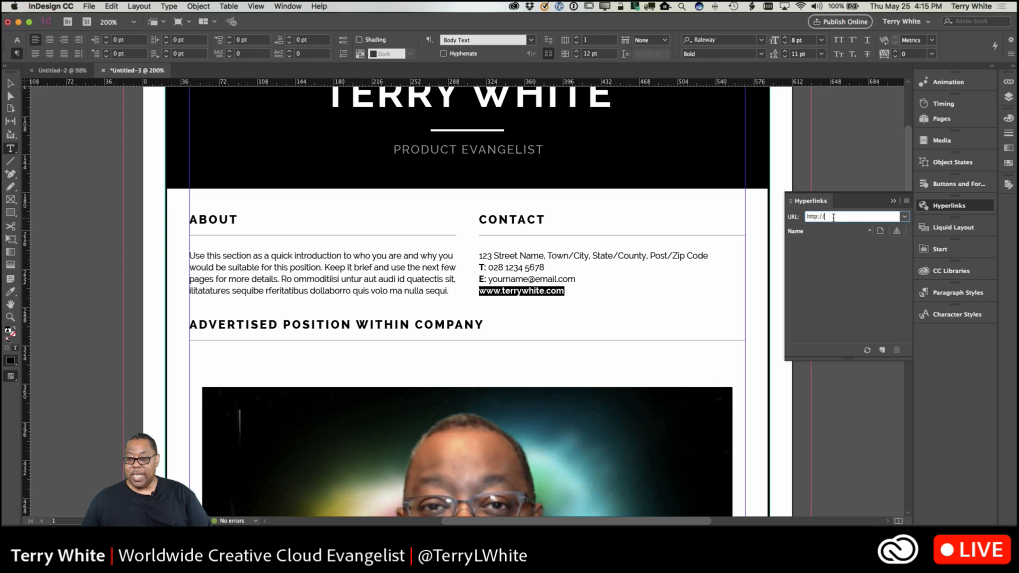
type("terrywhite")
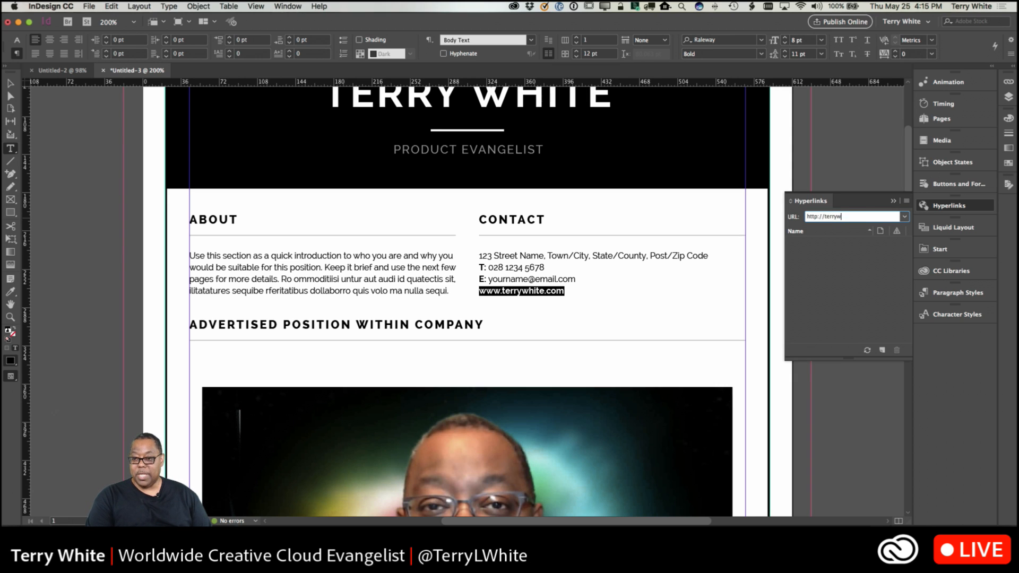
type(".com")
key("Return")
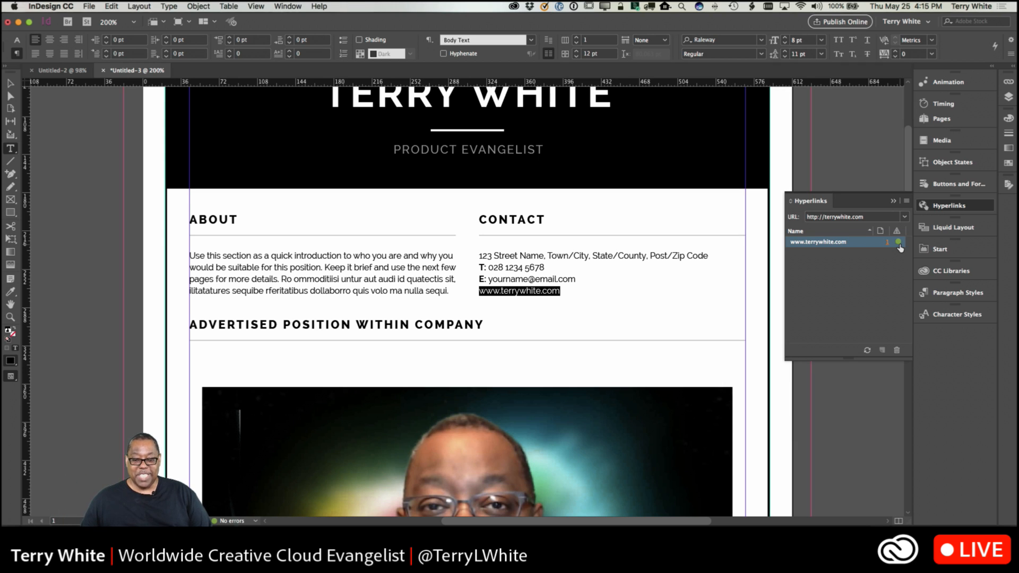
Step: Turn the e-mail address in the CONTACT block into a mailto: hyperlink pointing to the contact's e-mail
left_click(544, 279)
left_click_drag(576, 280, 492, 281)
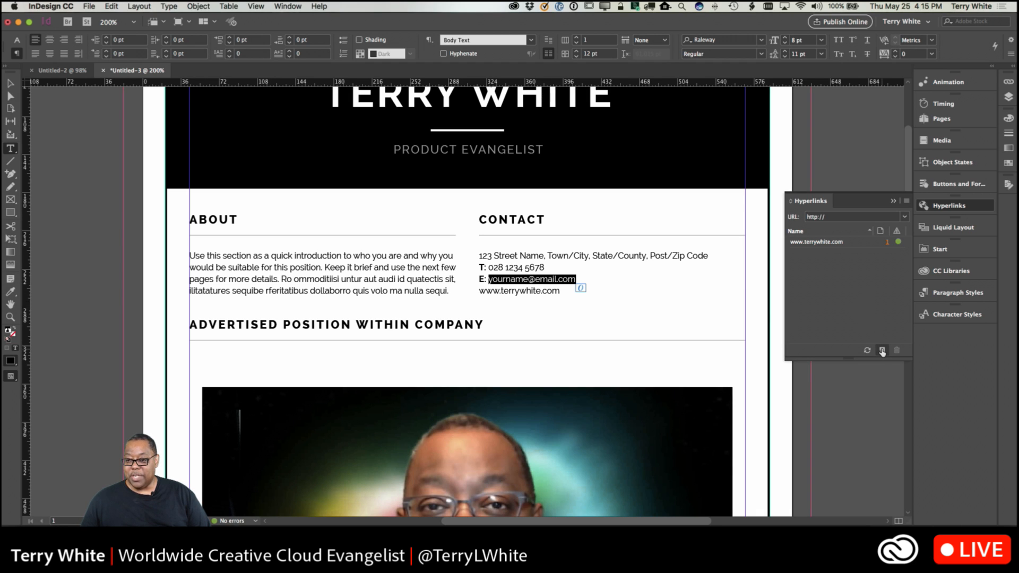
left_click(833, 219)
left_click(904, 217)
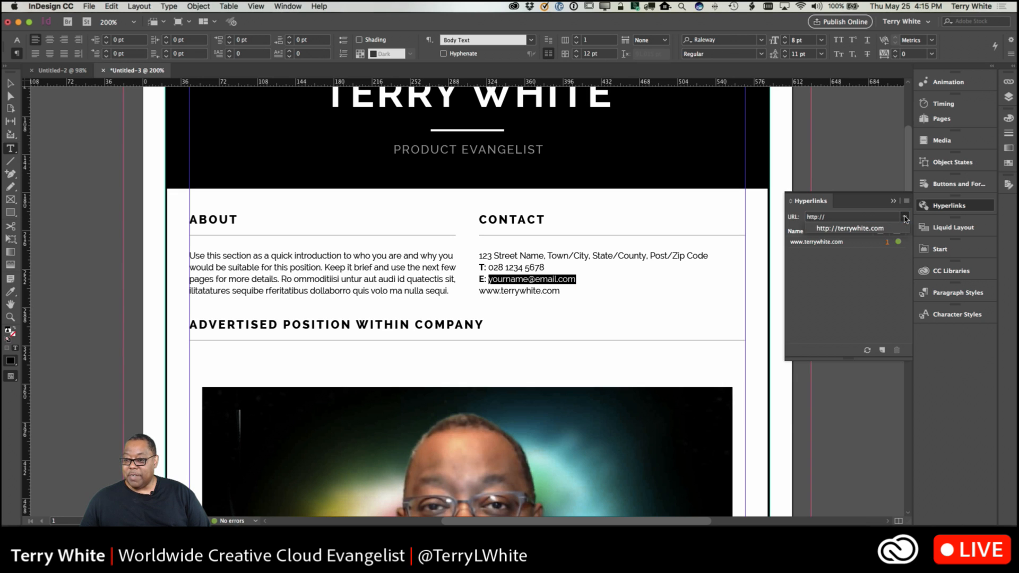
left_click(851, 221)
left_click_drag(844, 218, 774, 220)
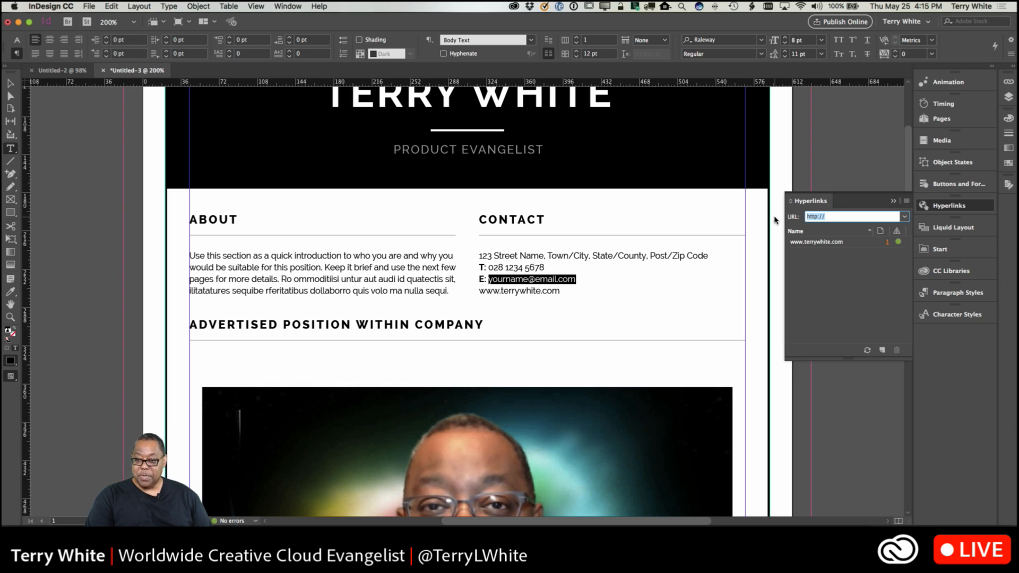
type("mailto:you@yourdomain.com")
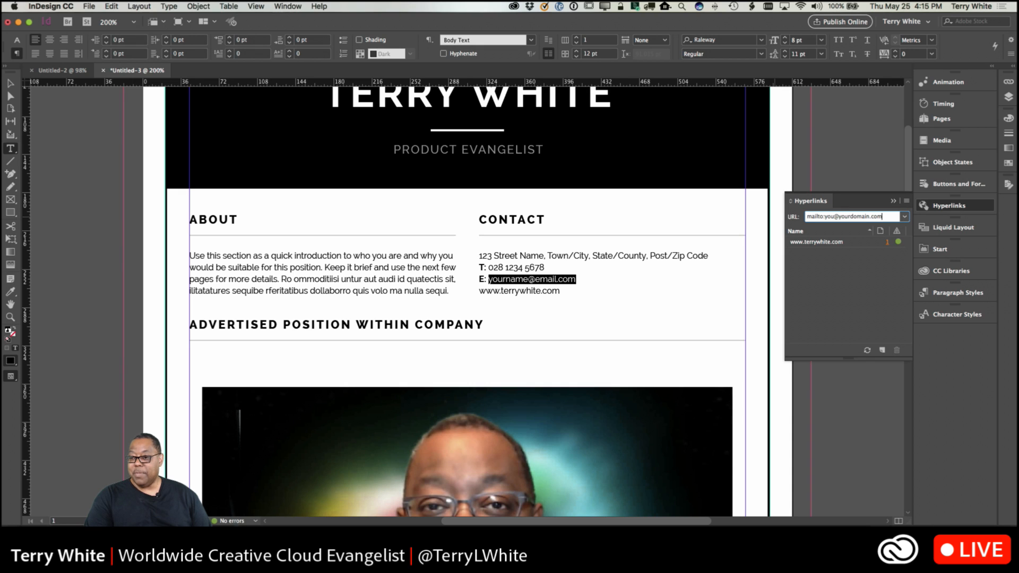
key("Return")
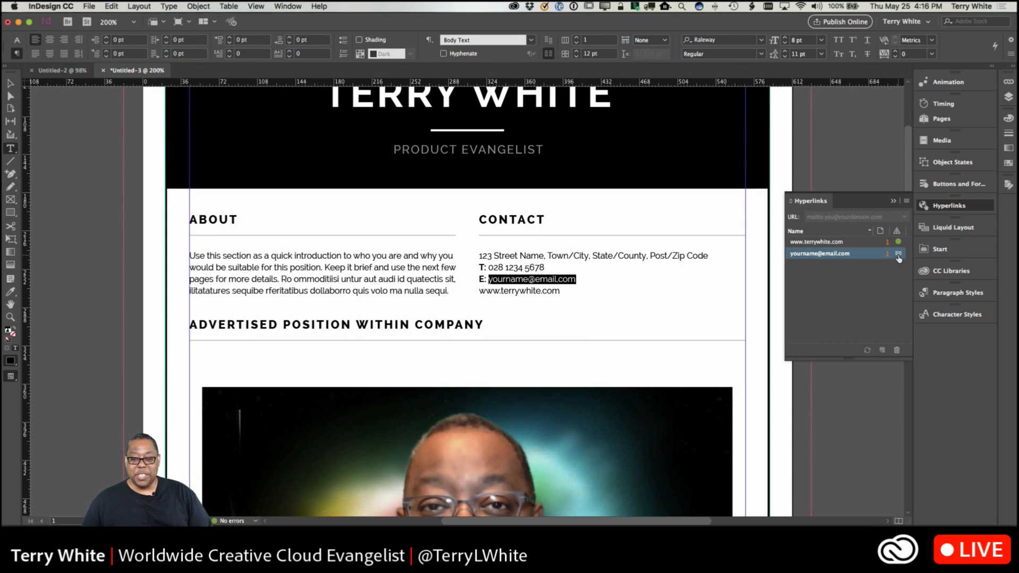
Step: Try to turn the phone number in the CONTACT block into a tel: hyperlink containing that number
left_click_drag(546, 268, 487, 268)
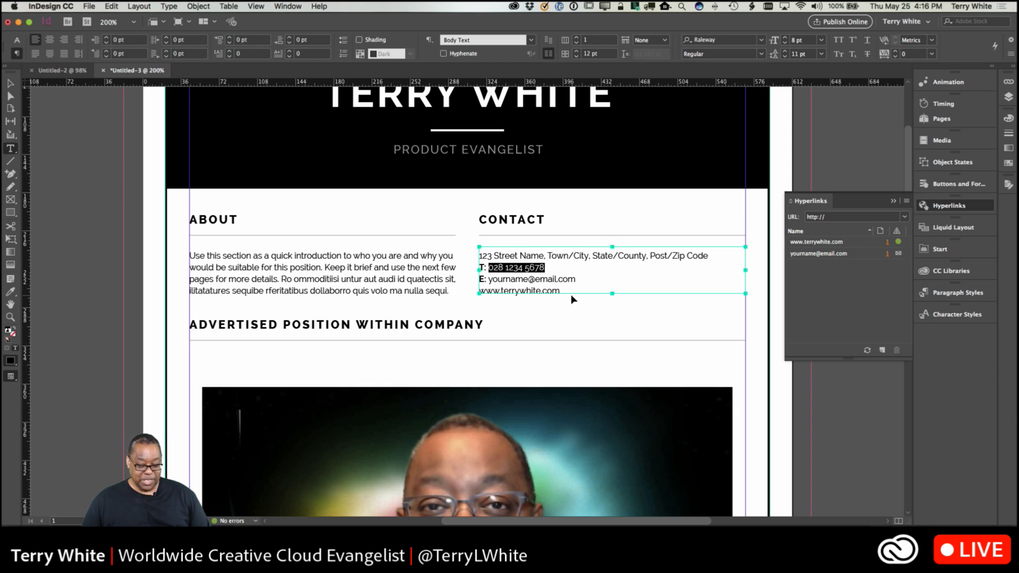
left_click(829, 217)
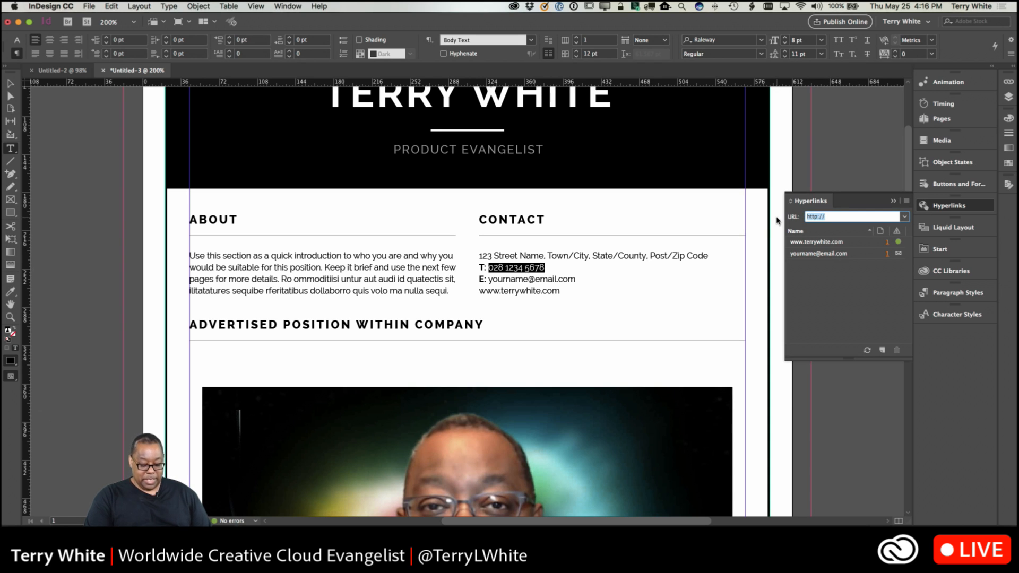
type("te")
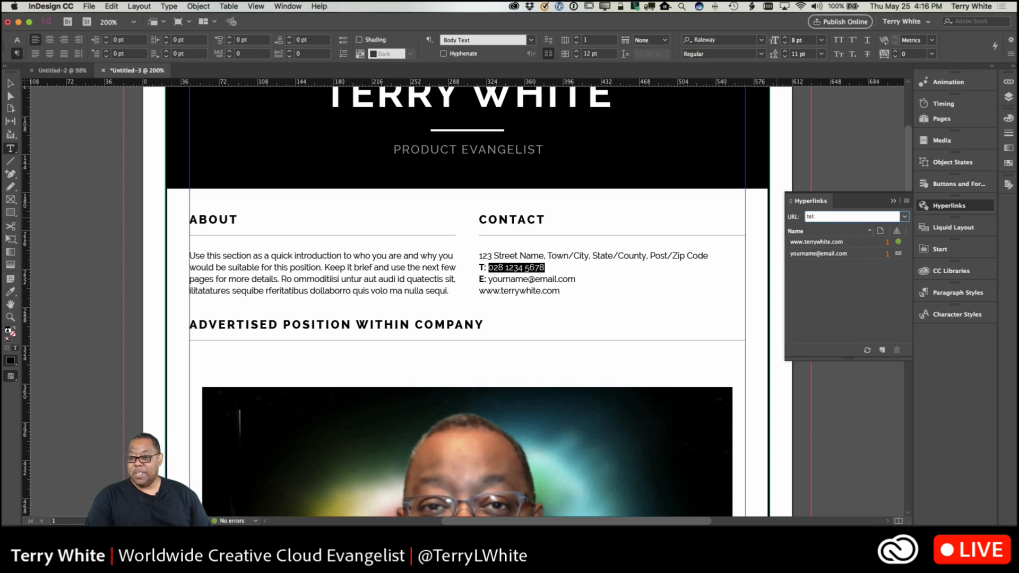
type("l:")
key("super+v")
key("Return")
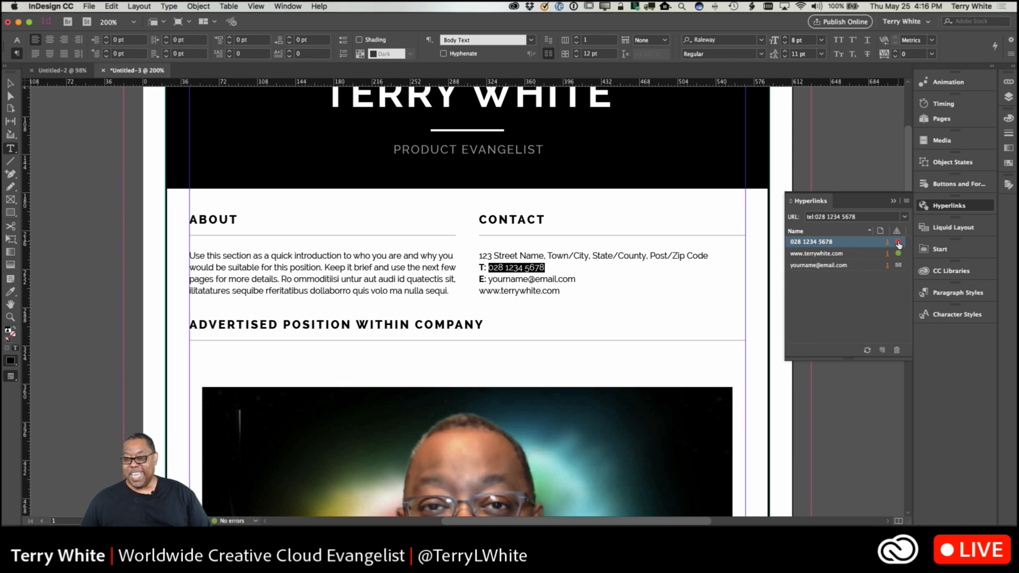
Step: Remove the phone number's hyperlink from the document
left_click(897, 350)
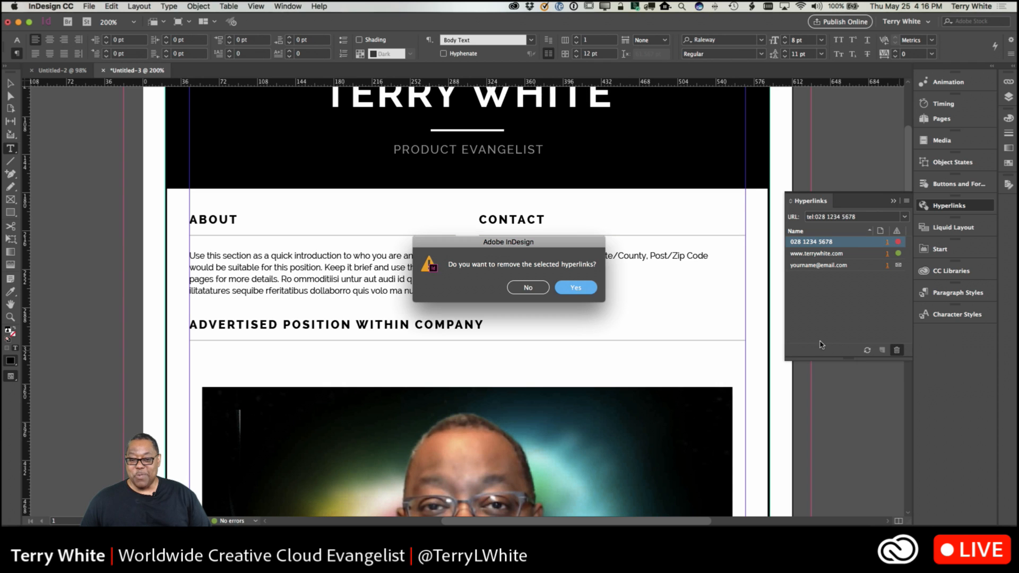
left_click(585, 289)
left_click(525, 291)
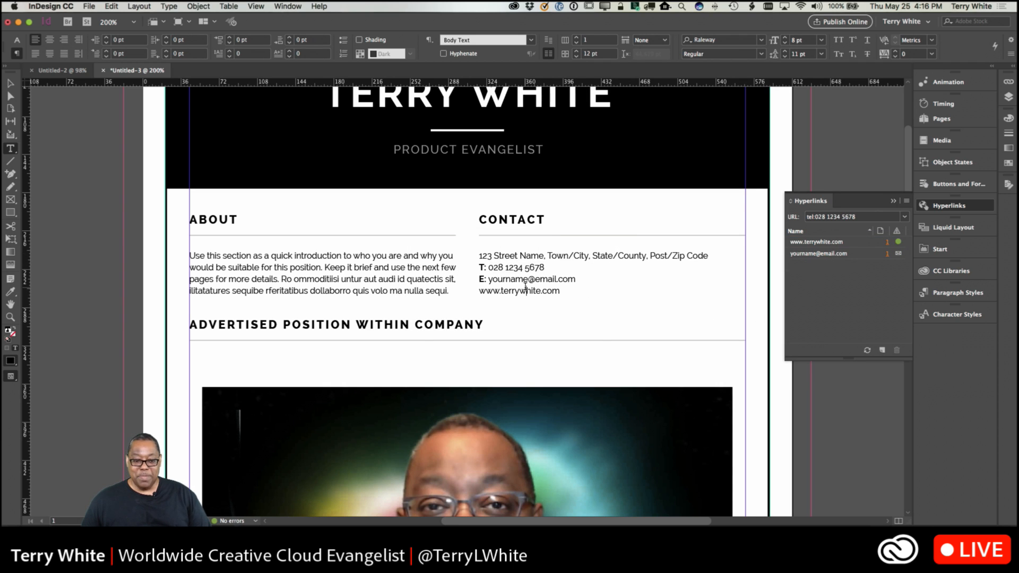
Step: Fit the page in view and open the A-US Letter Master page for editing
scroll(546, 306, "down", 4)
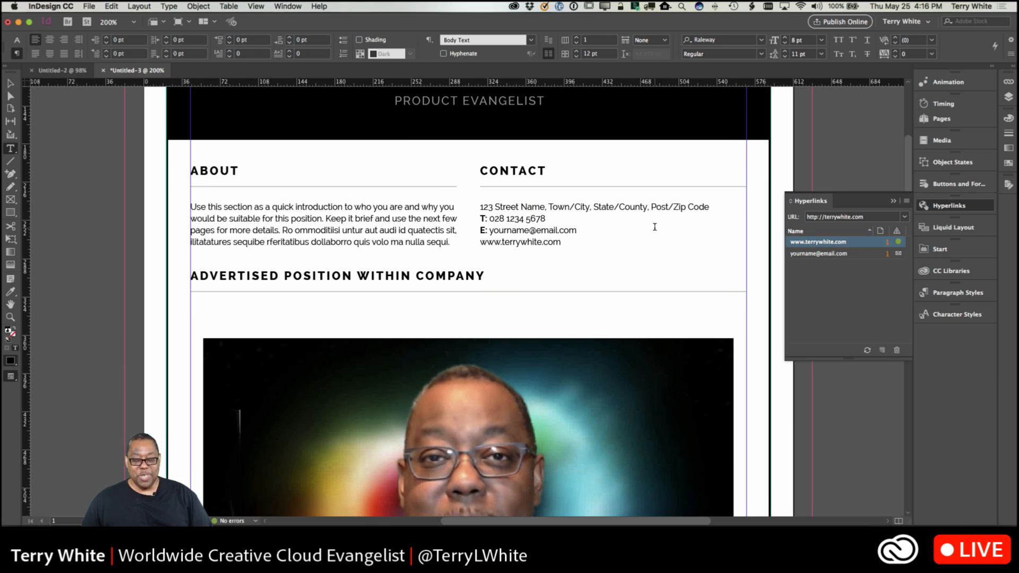
key("super+0")
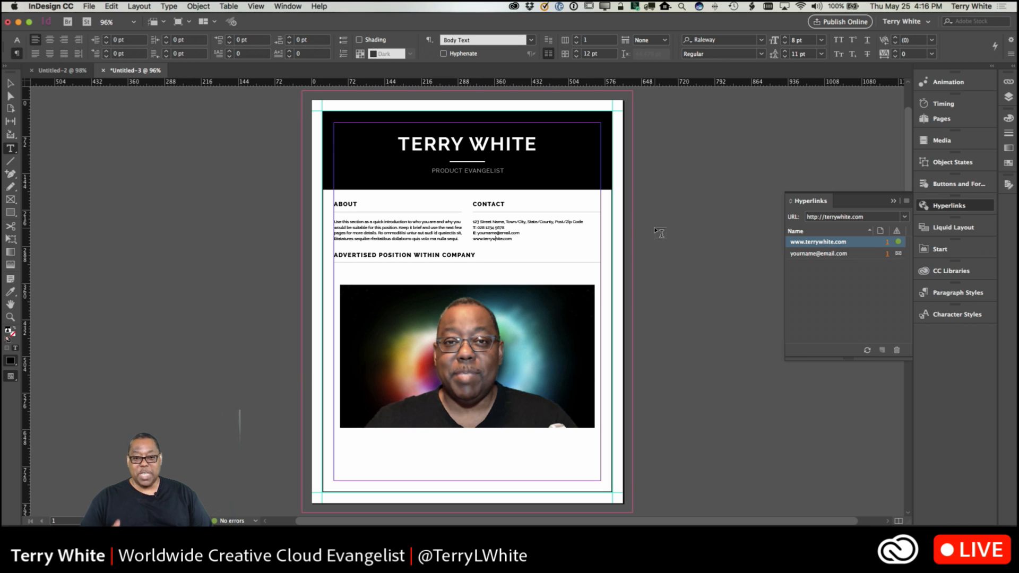
scroll(652, 234, "down", 2)
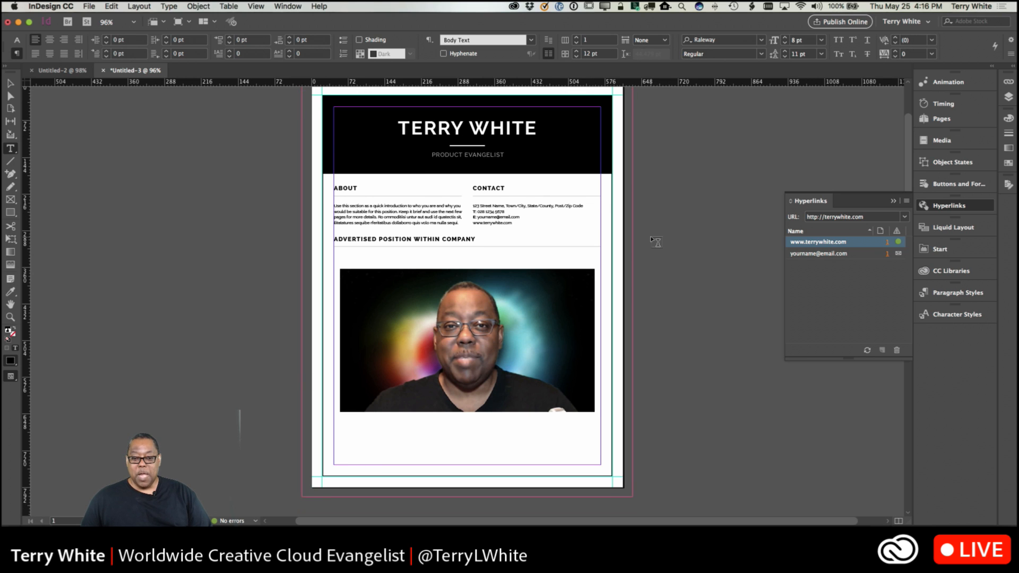
scroll(653, 240, "up", 5)
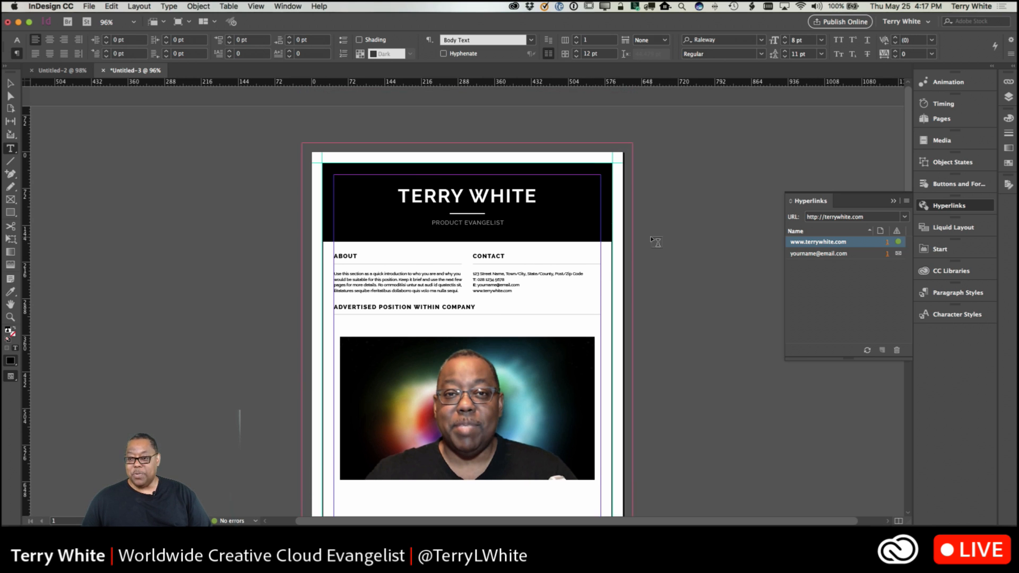
scroll(656, 242, "down", 1)
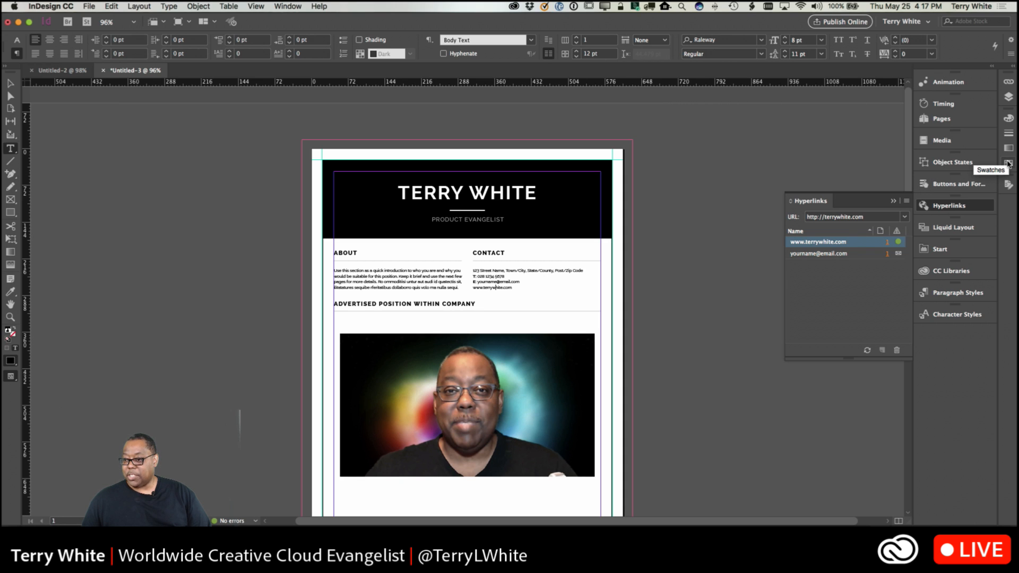
left_click(950, 121)
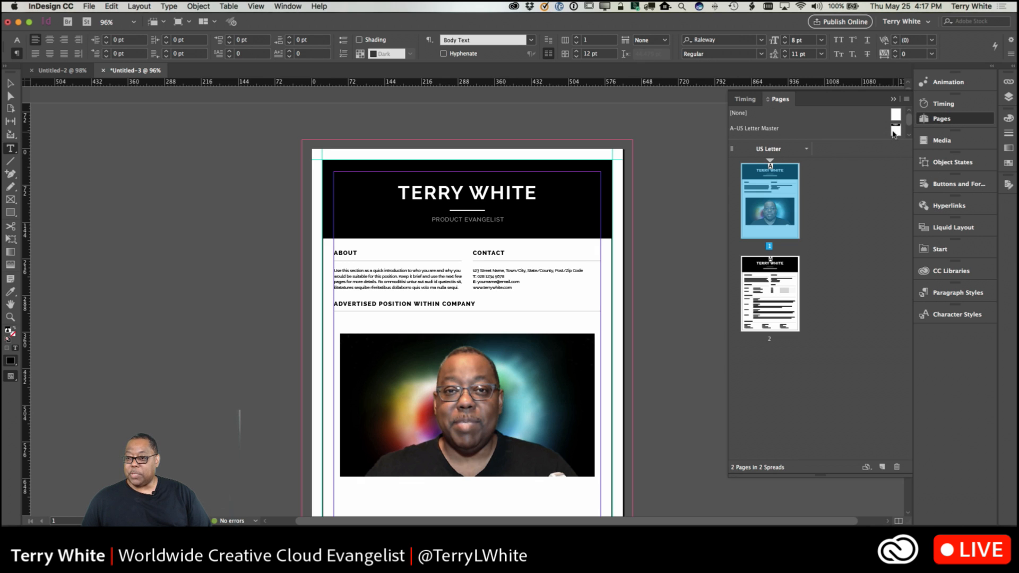
double_click(896, 131)
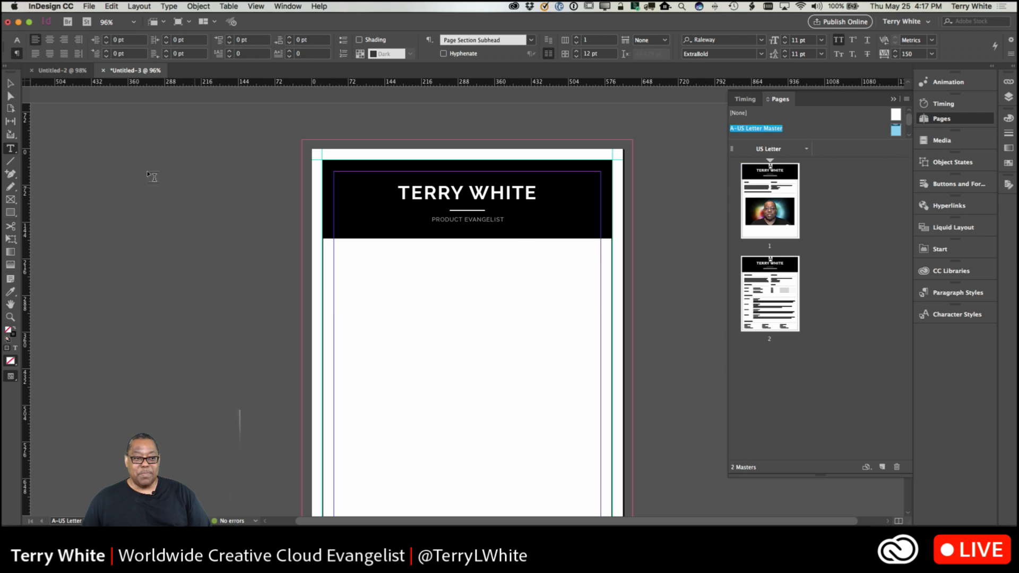
Step: Apply the Fade In animation preset to the black header rectangle on the master page
left_click(10, 84)
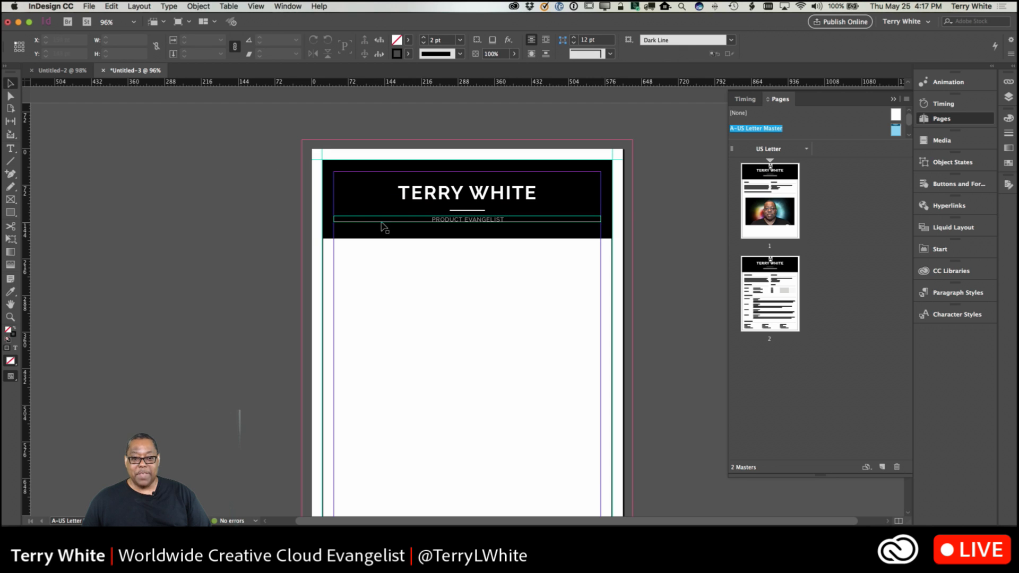
left_click(340, 166)
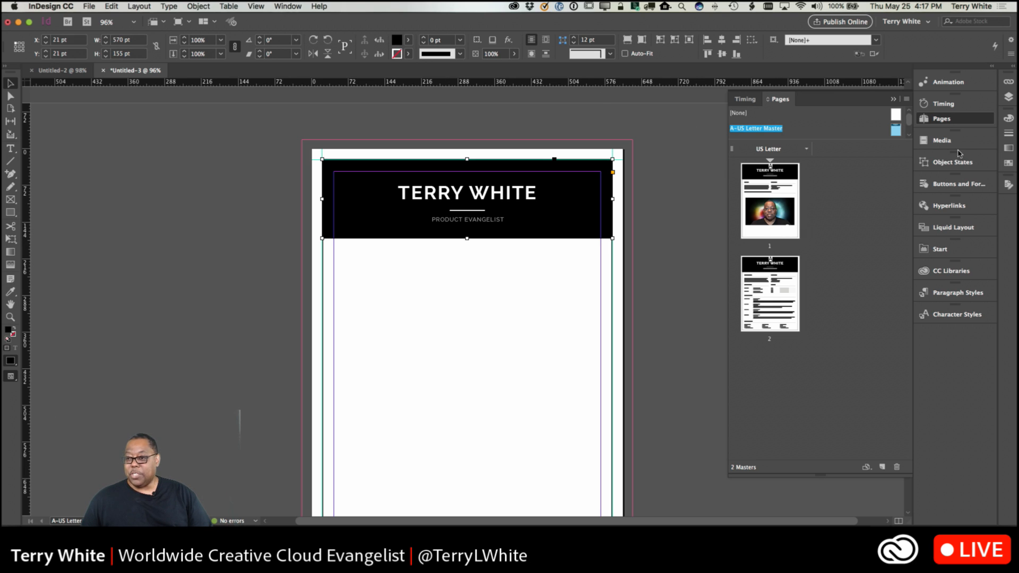
left_click(948, 82)
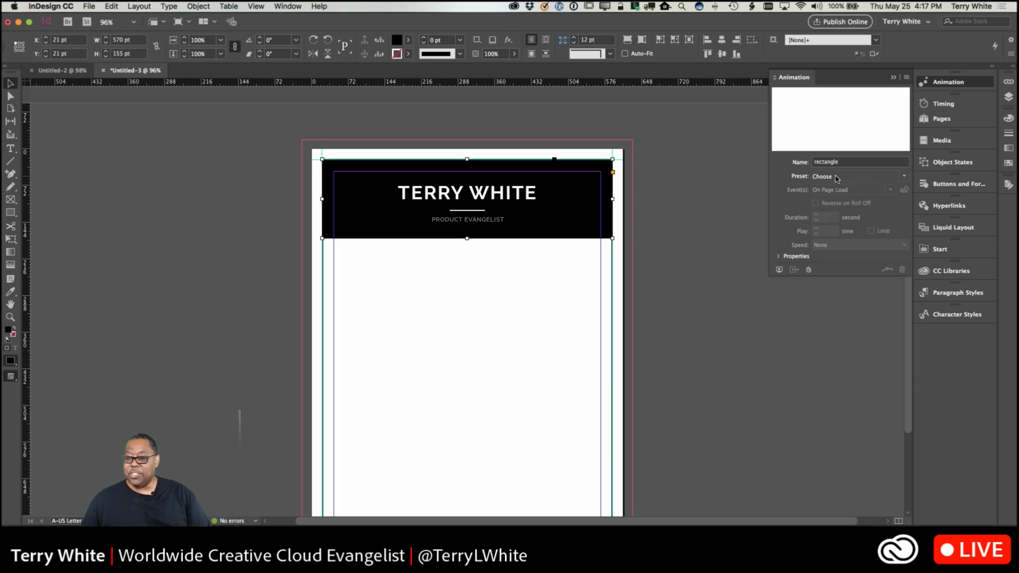
left_click(904, 177)
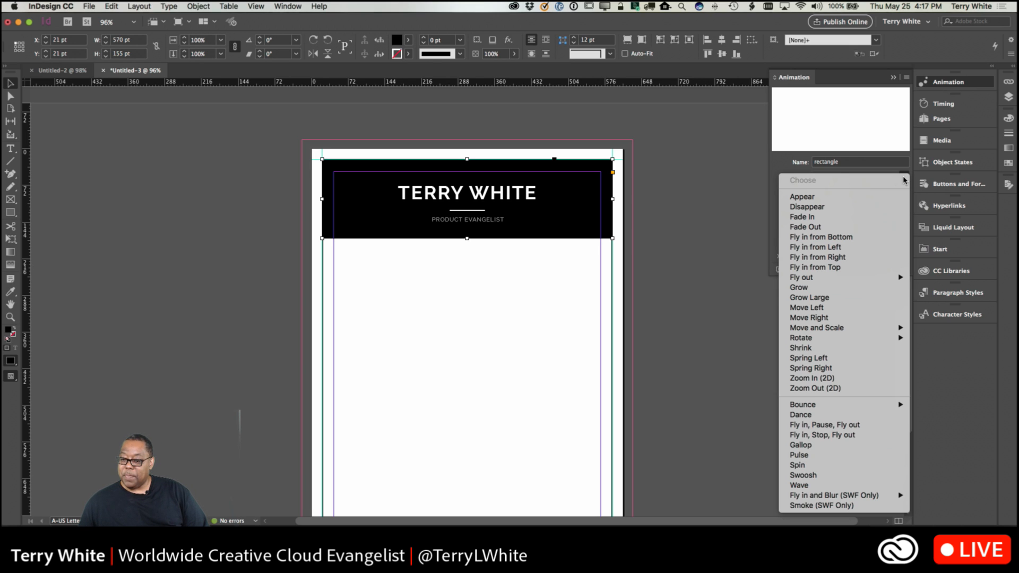
left_click(875, 217)
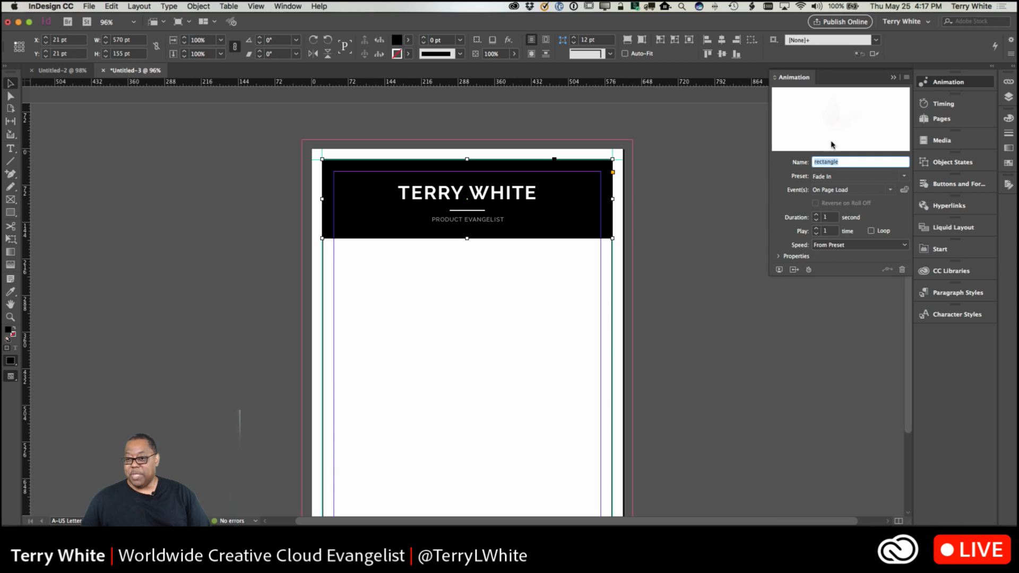
Step: Try to preview the header rectangle's animation in the EPUB Interactivity Preview from the master page
left_click(779, 270)
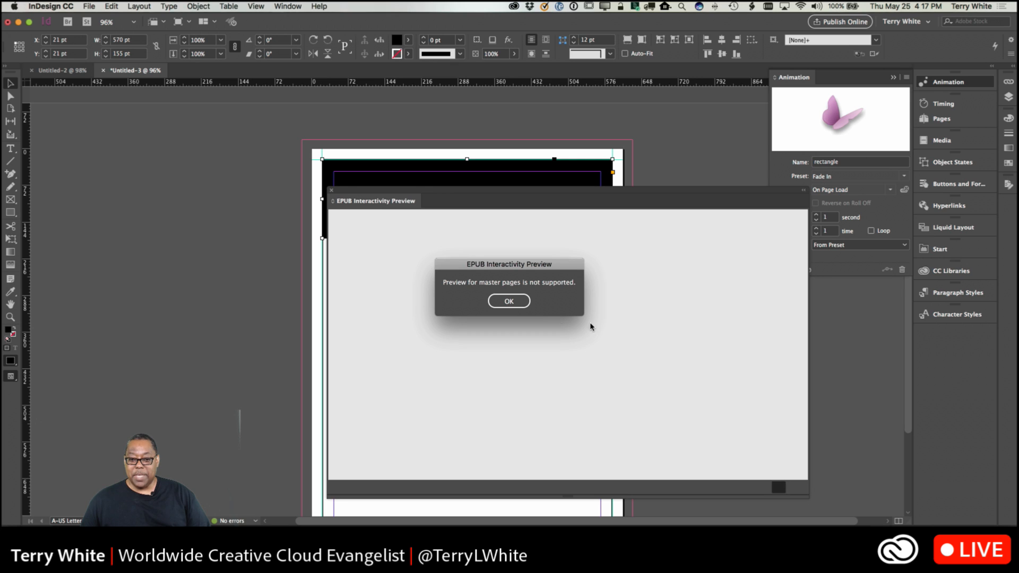
left_click(509, 301)
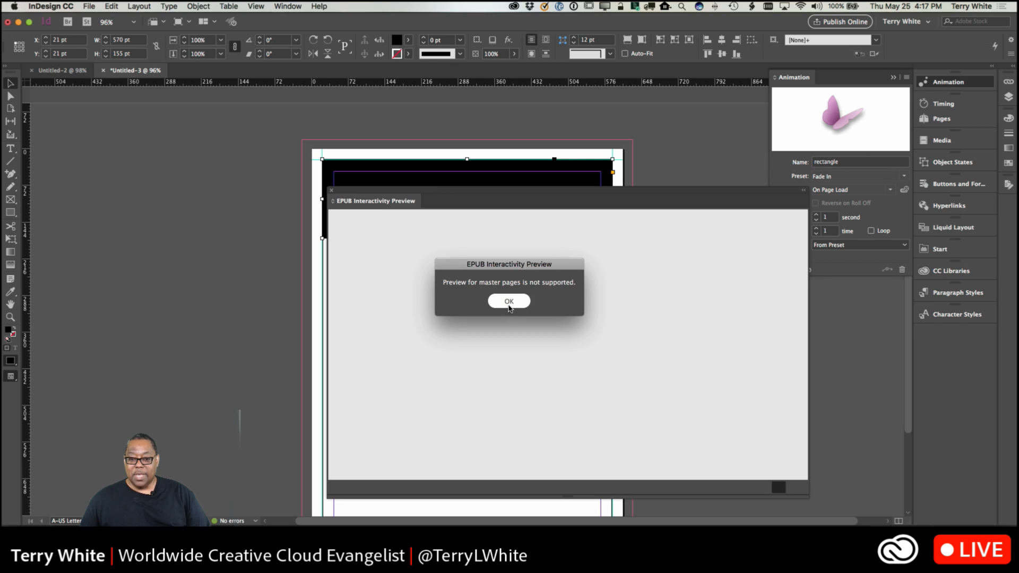
left_click(331, 190)
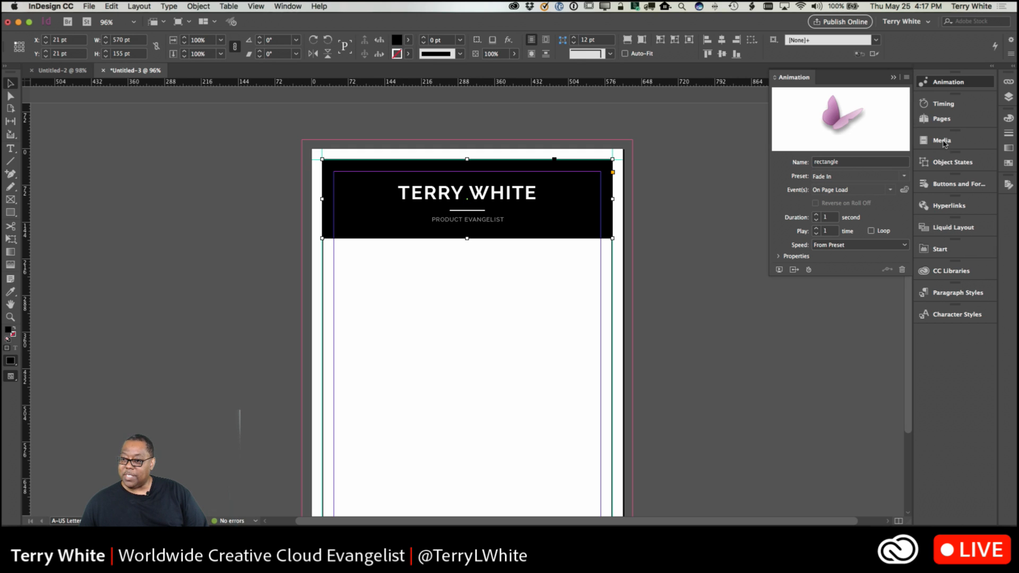
Step: Go back to page 1 and preview the header animation there
left_click(942, 119)
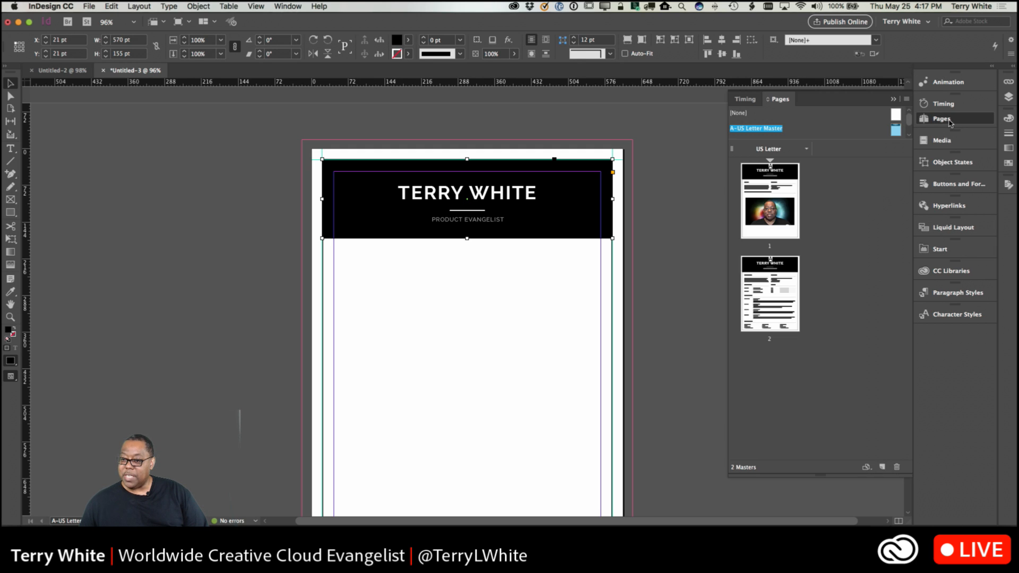
double_click(772, 232)
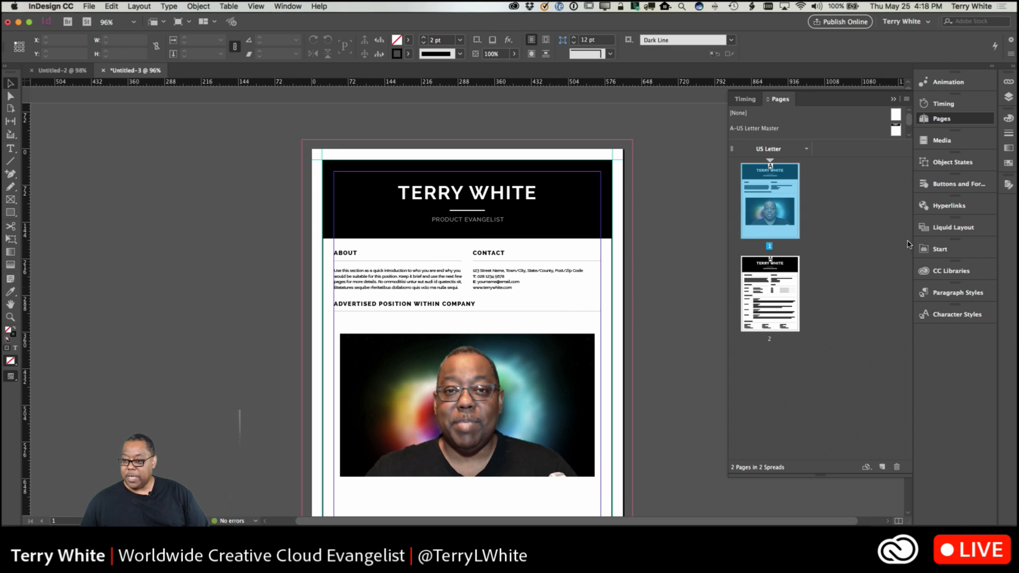
left_click(942, 141)
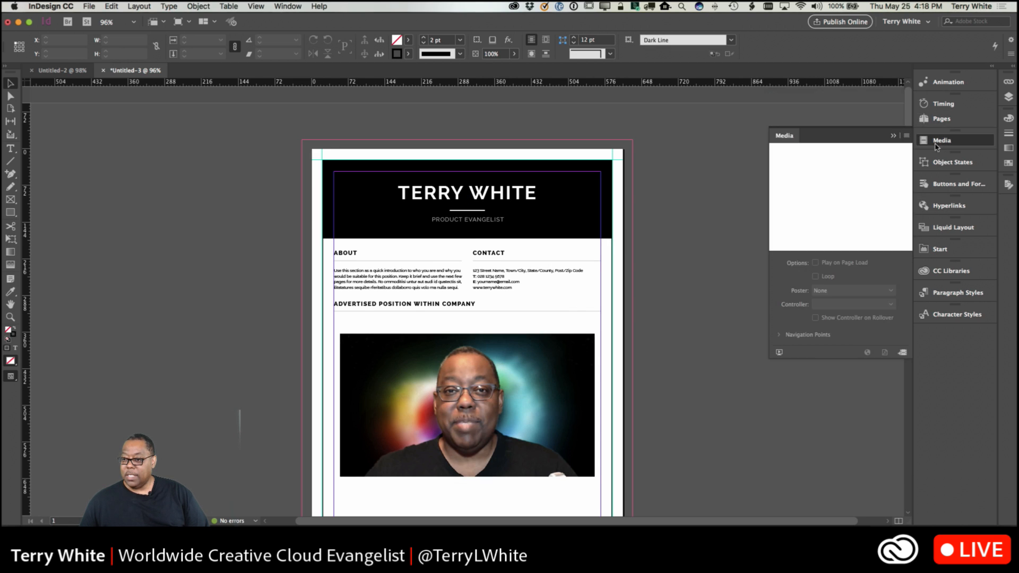
left_click(778, 353)
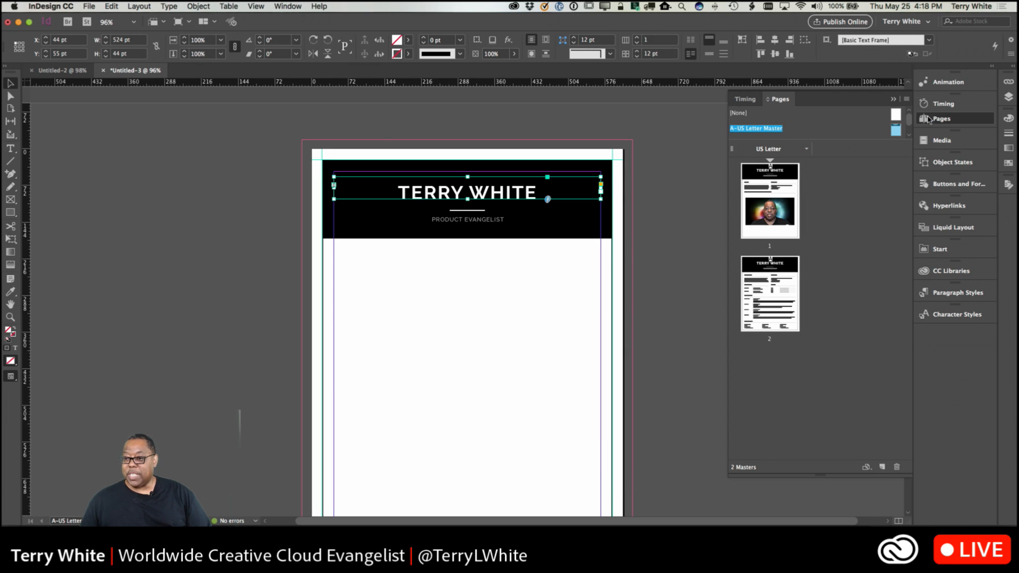
Step: Apply the Fly in from Top animation preset to the name text frame in the master page header
left_click(944, 84)
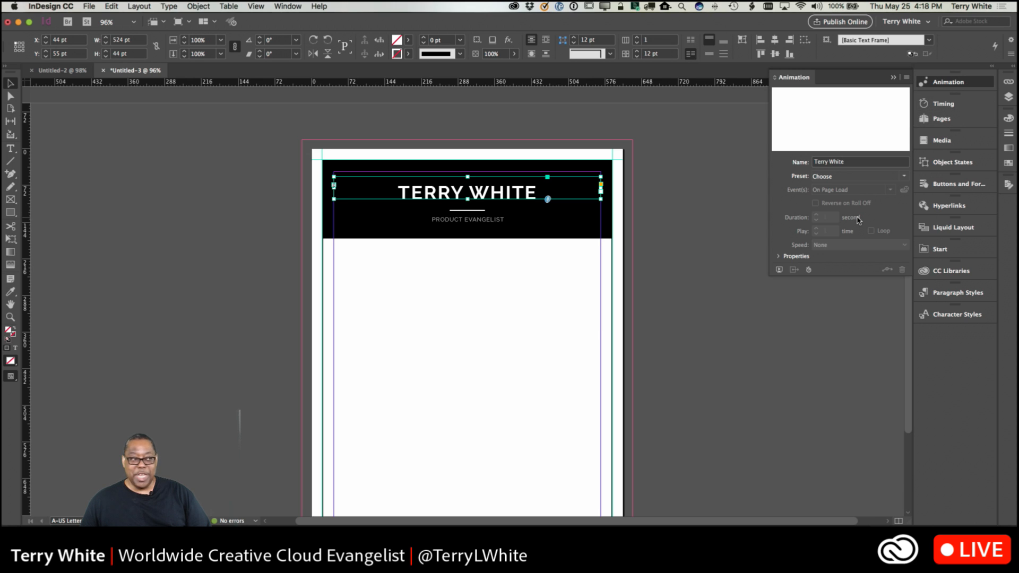
left_click(903, 178)
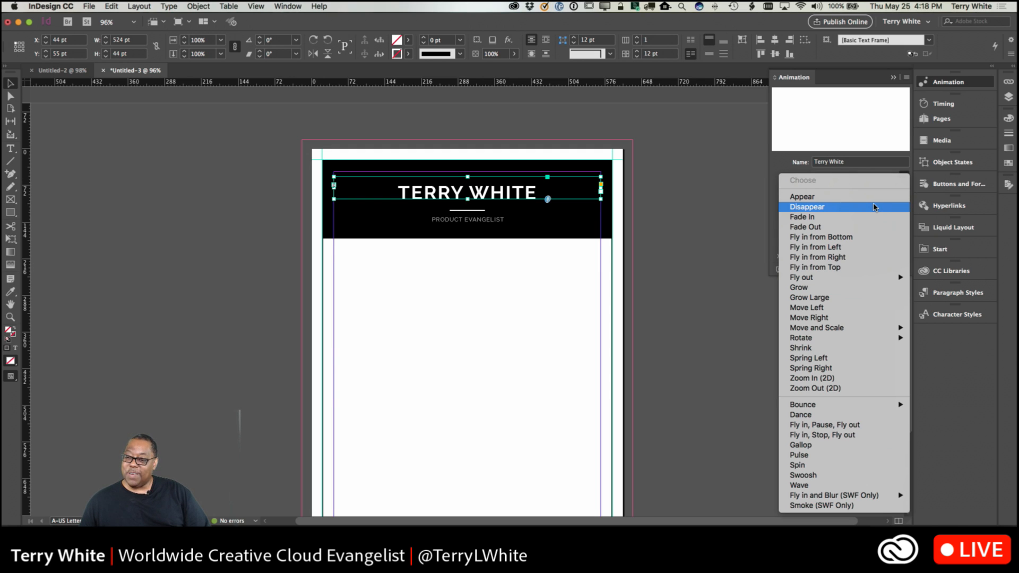
left_click(864, 268)
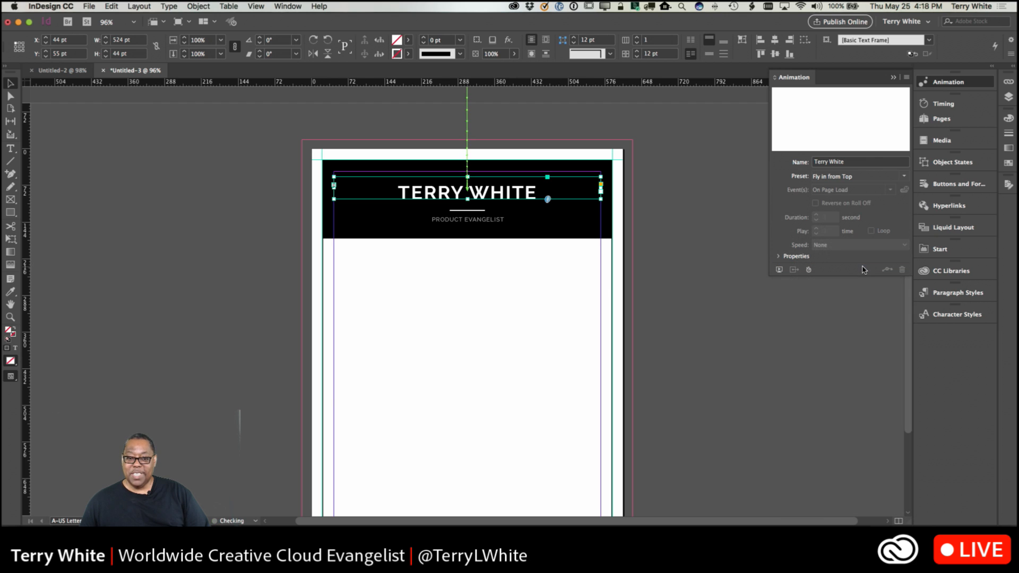
Step: Apply the Fade In animation preset to the white line and the Product Evangelist text frame in the master page header
left_click(480, 211)
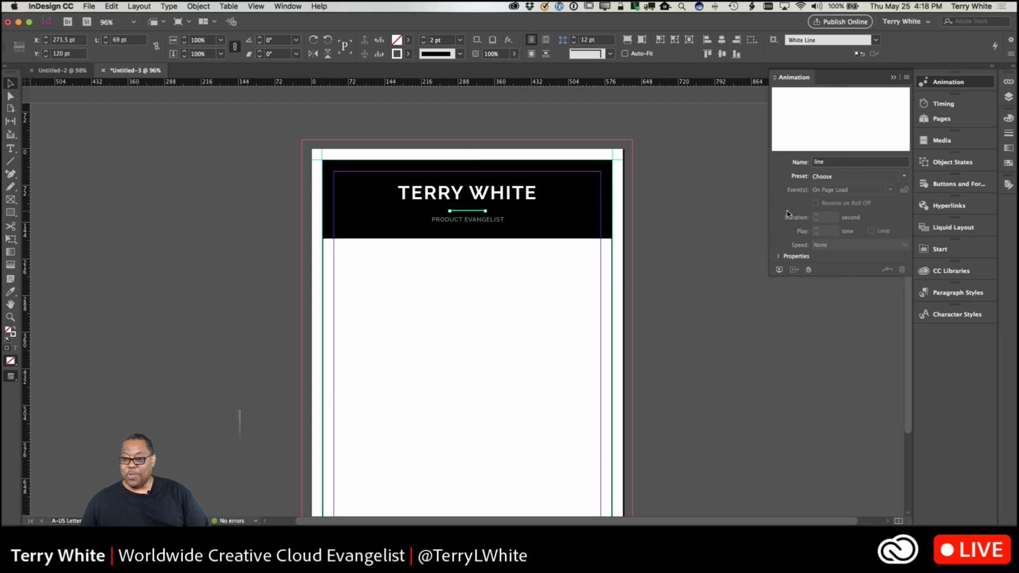
left_click(901, 179)
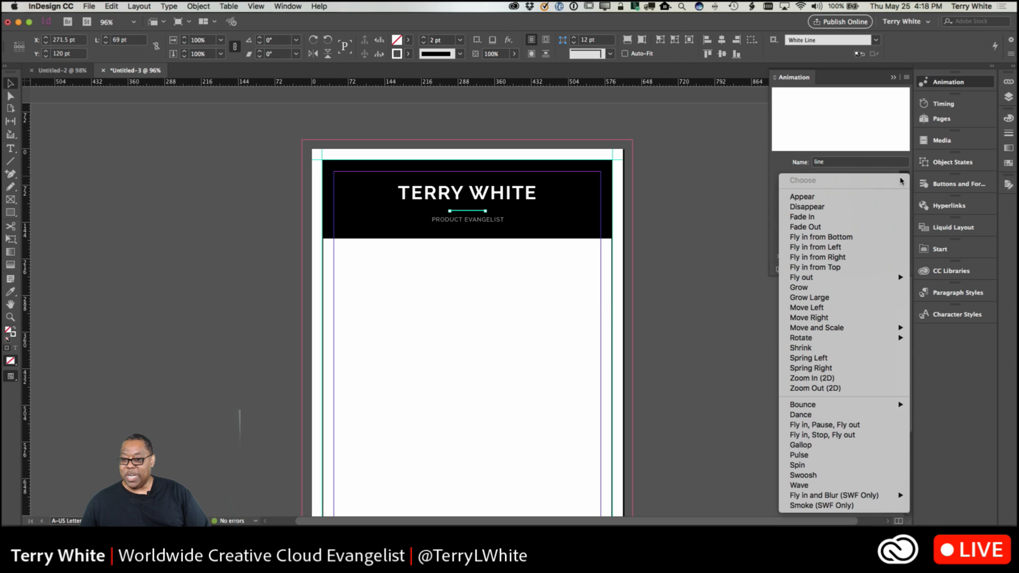
left_click(879, 218)
left_click(466, 220)
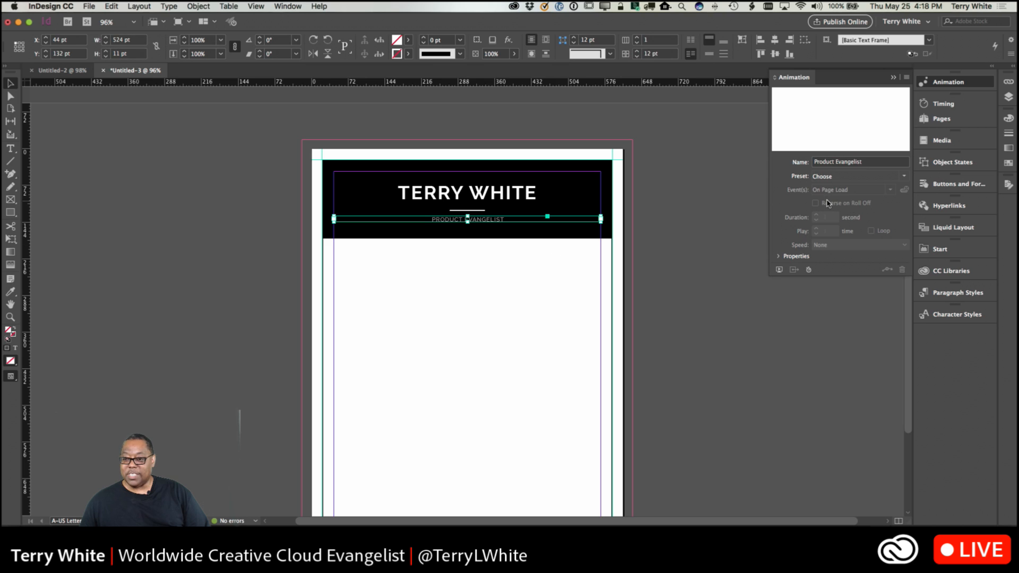
left_click(904, 179)
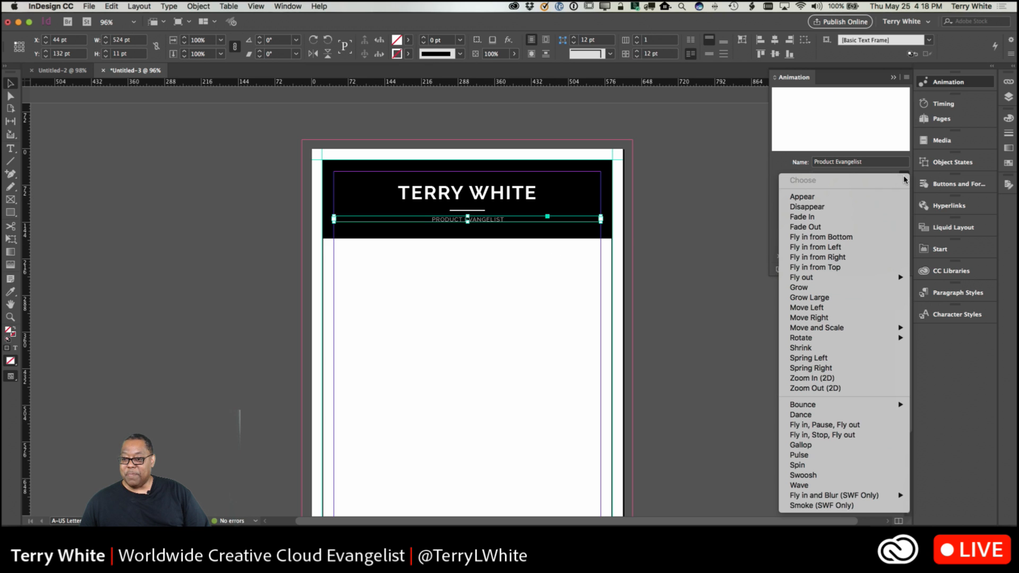
left_click(865, 220)
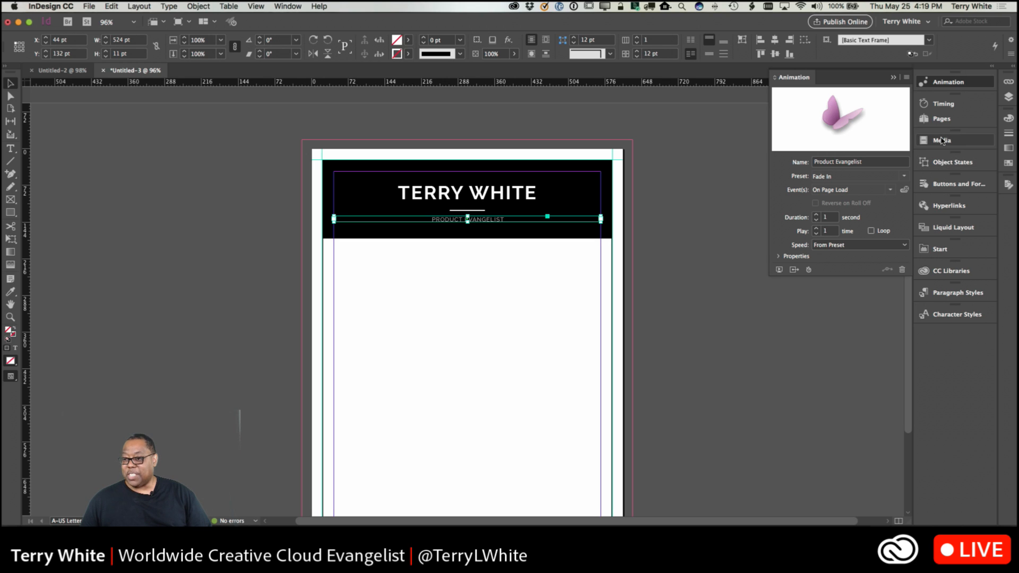
Step: Return to page 1, play the header animations in the EPUB Interactivity Preview, and close the preview
left_click(941, 119)
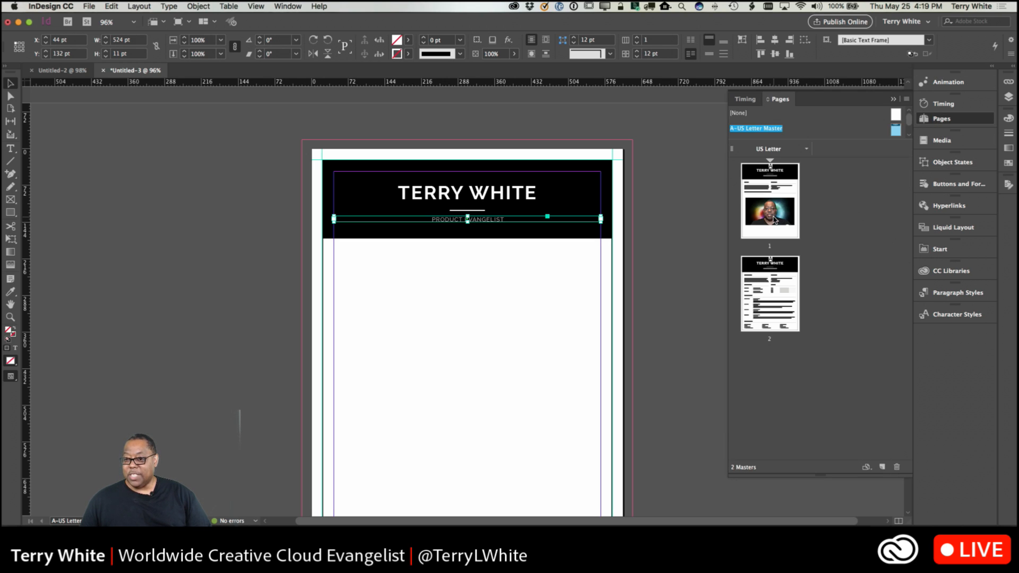
double_click(775, 220)
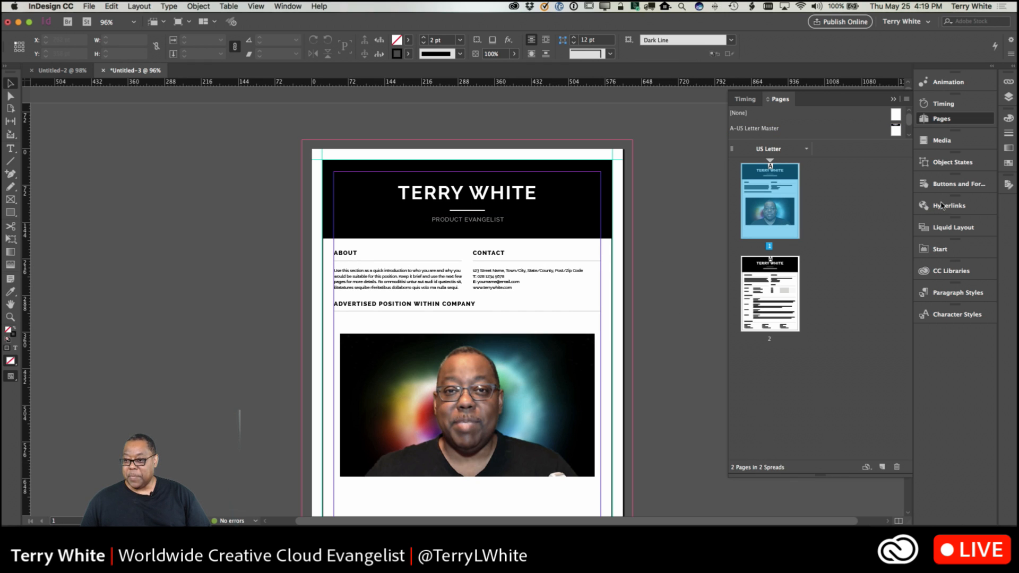
left_click(943, 141)
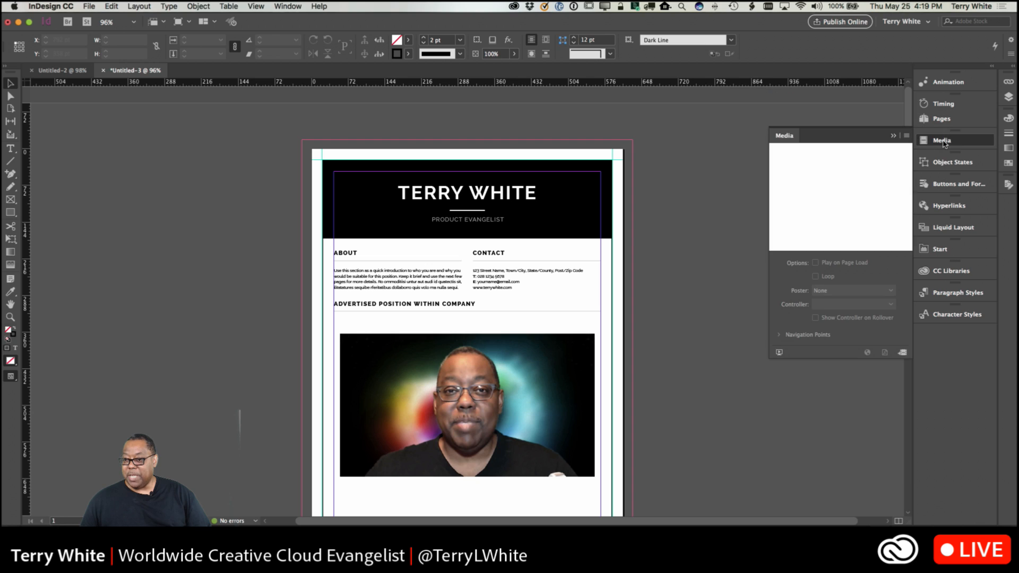
left_click(780, 352)
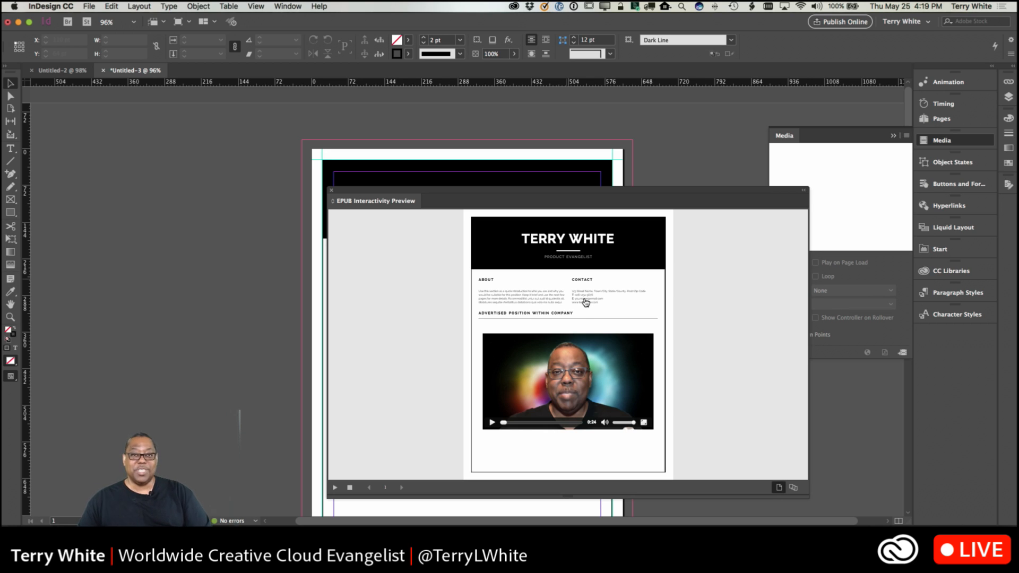
left_click(331, 190)
Step: Go to the resume on page 2 and look at the button and form options for the Statement body text frame
scroll(612, 338, "down", 10)
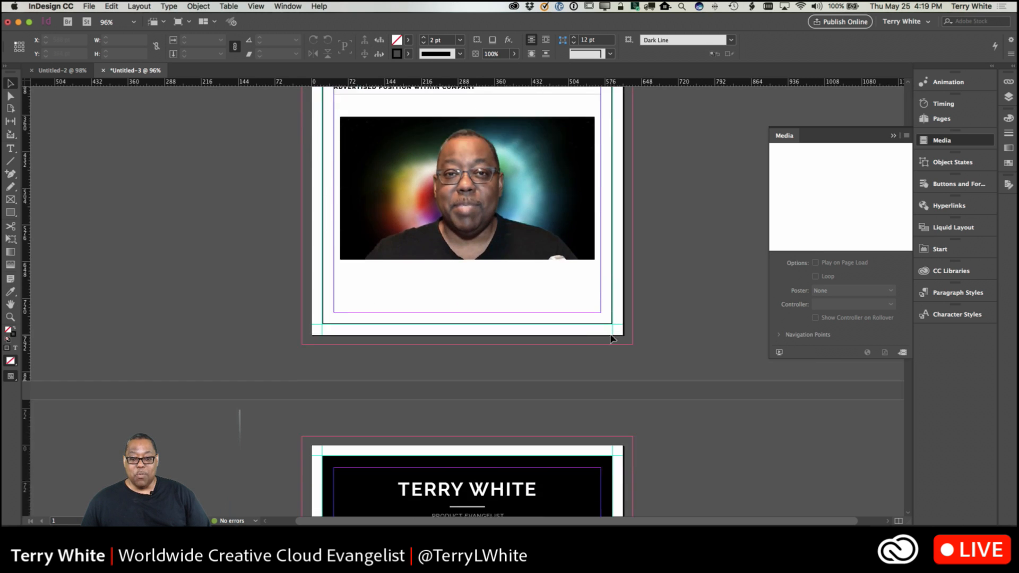
scroll(611, 338, "down", 1)
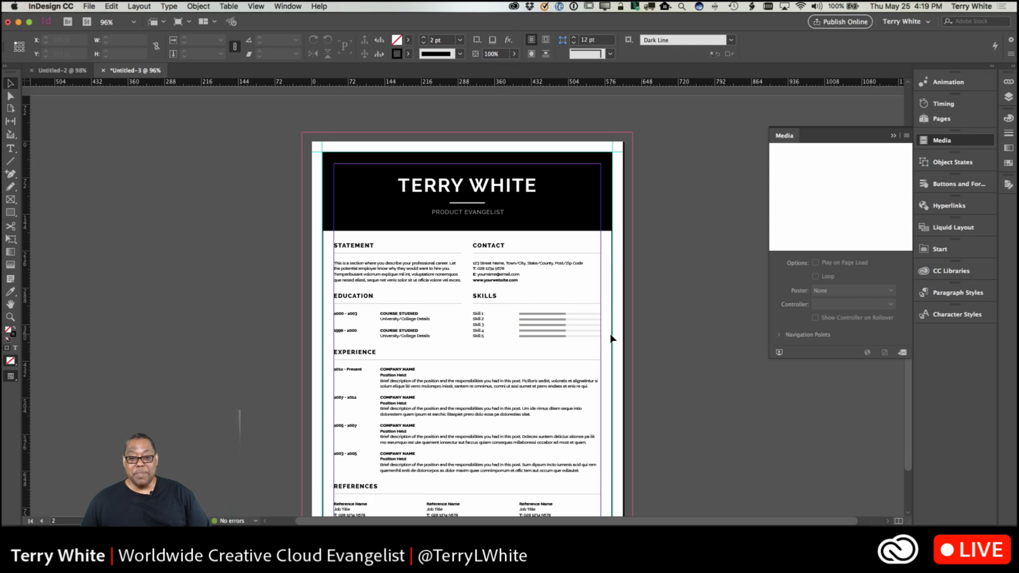
scroll(611, 338, "down", 1)
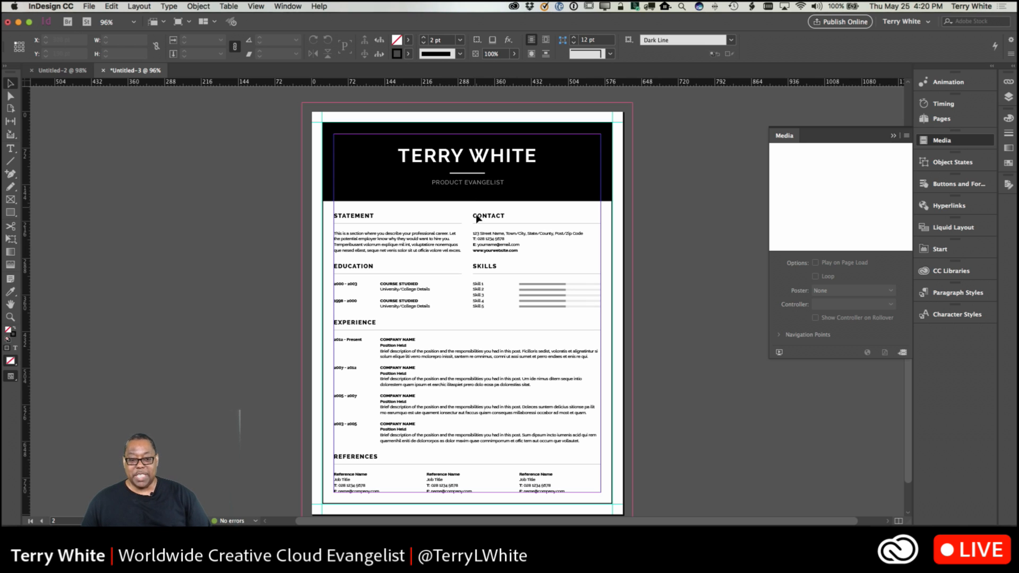
left_click(371, 216)
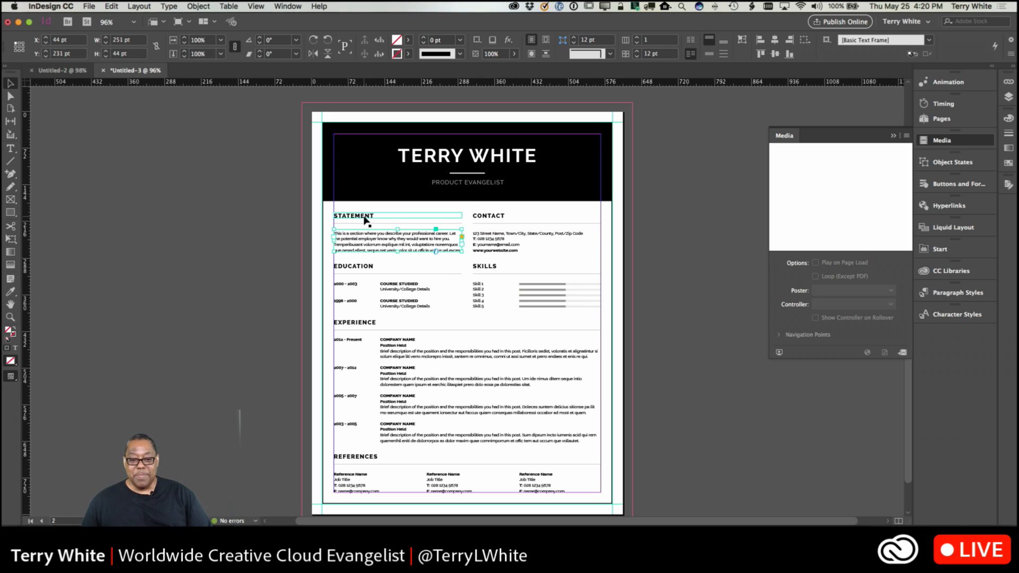
left_click(370, 243)
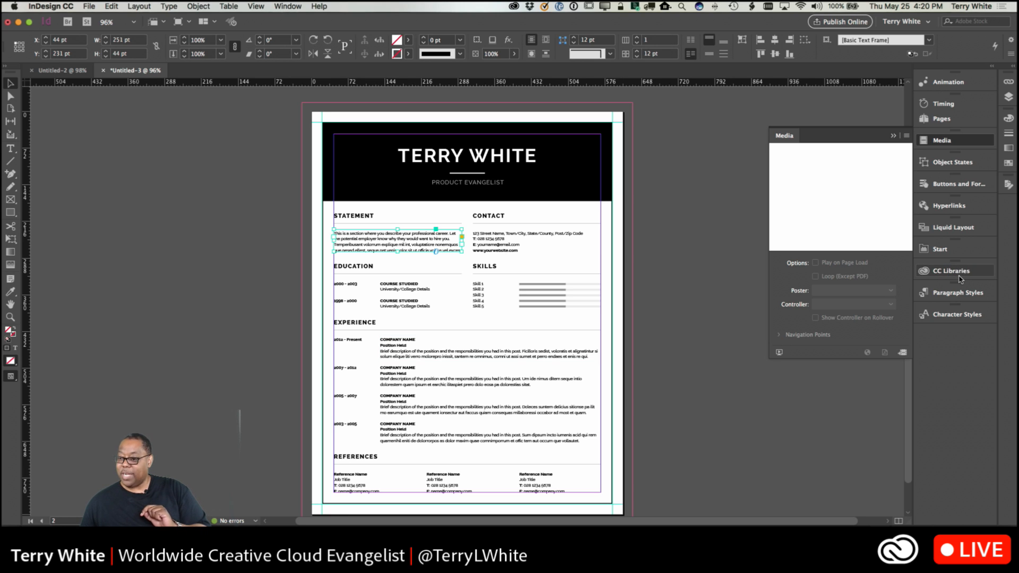
left_click(956, 184)
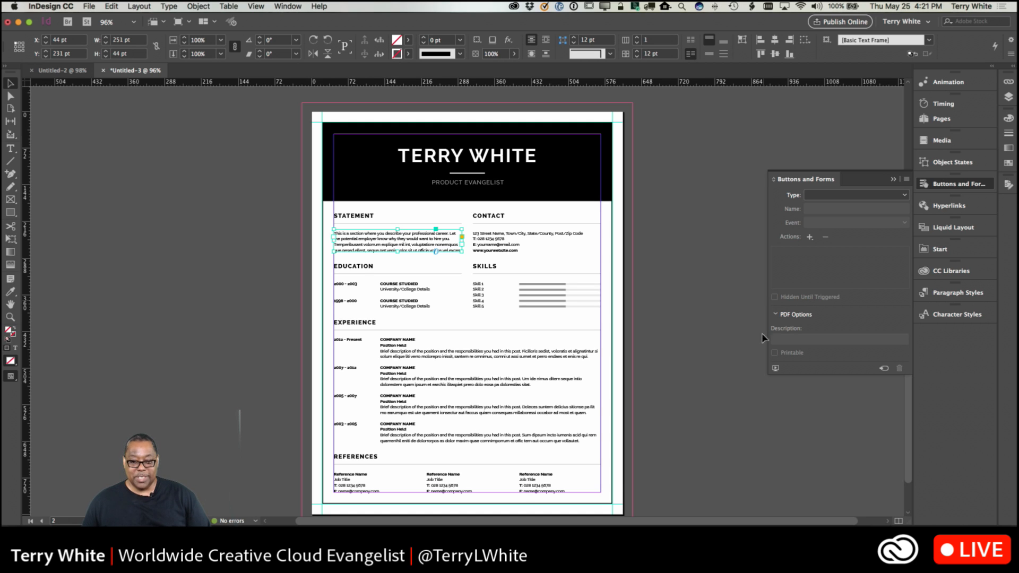
Step: Try to turn the phone number in page 2's Contact section into a hyperlink using the tel: prefix and a phone number
double_click(494, 239)
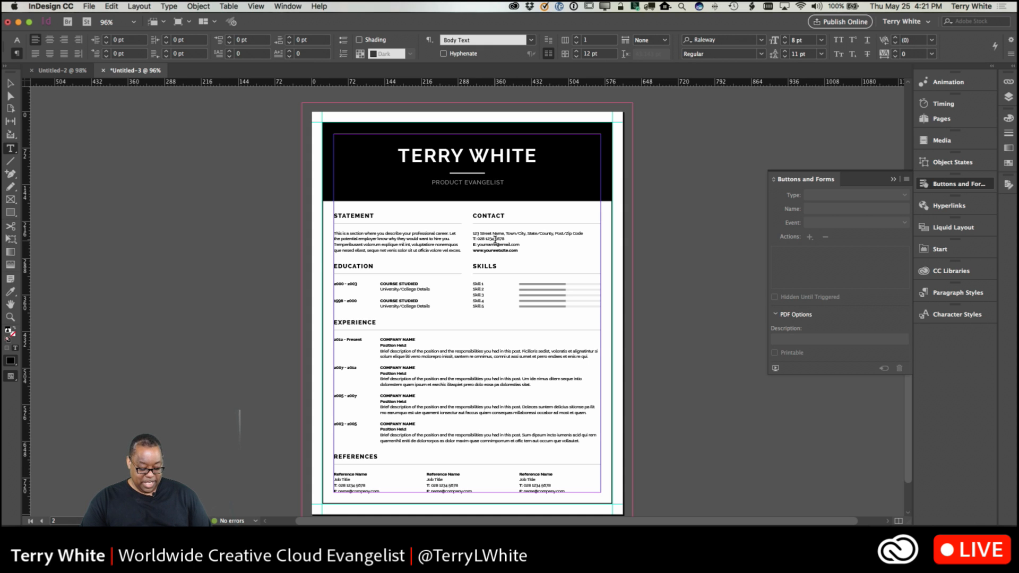
key("super+equal")
key("super+equal")
key("super+equal")
key("super+equal")
key("super+equal")
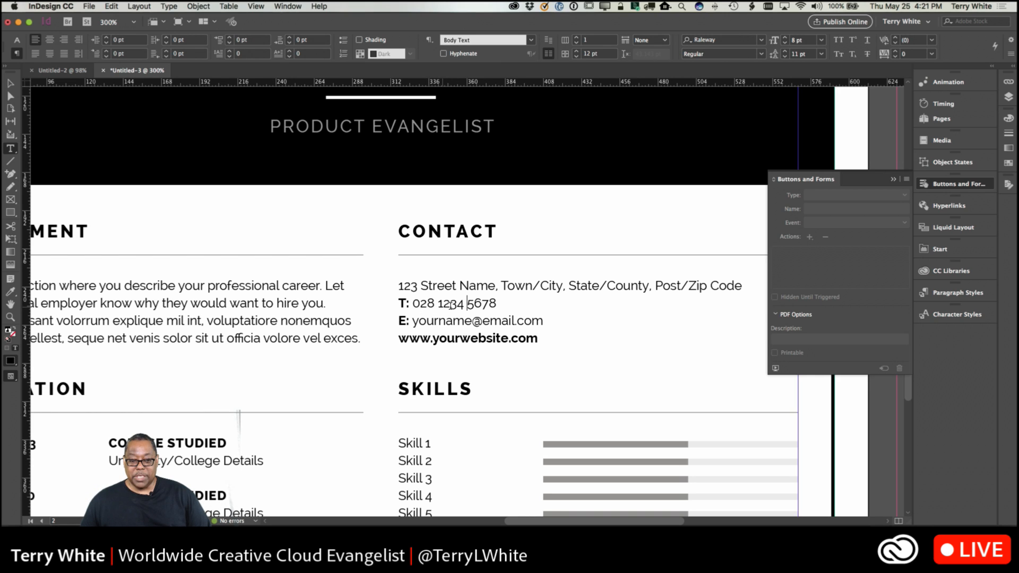
left_click_drag(493, 303, 414, 303)
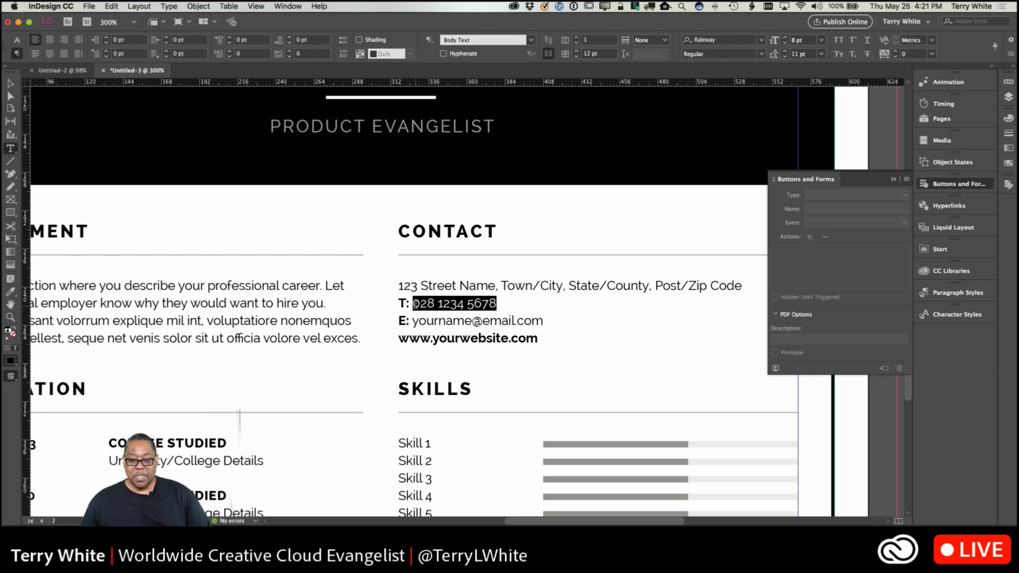
left_click(949, 206)
left_click(834, 218)
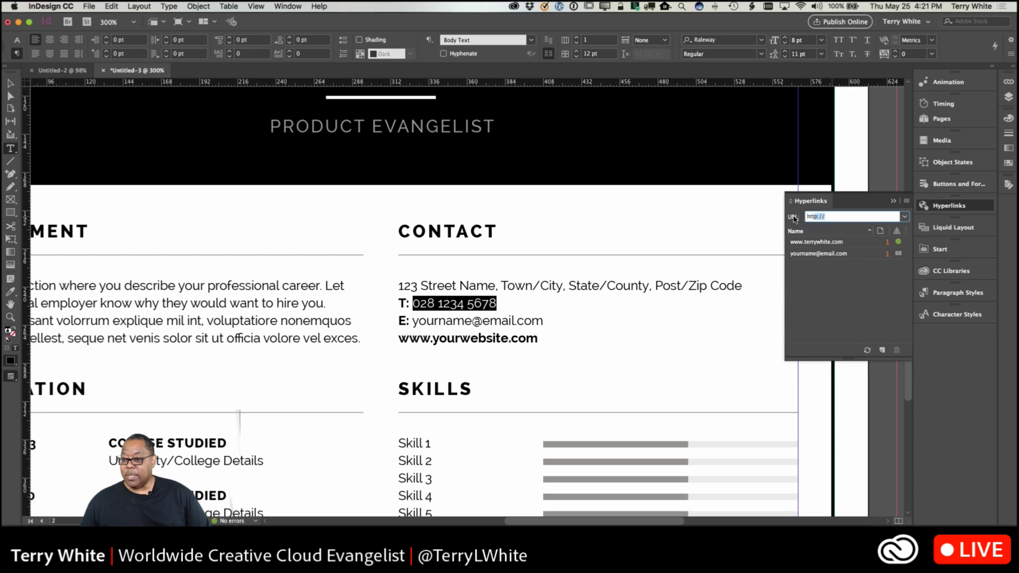
type("tel:")
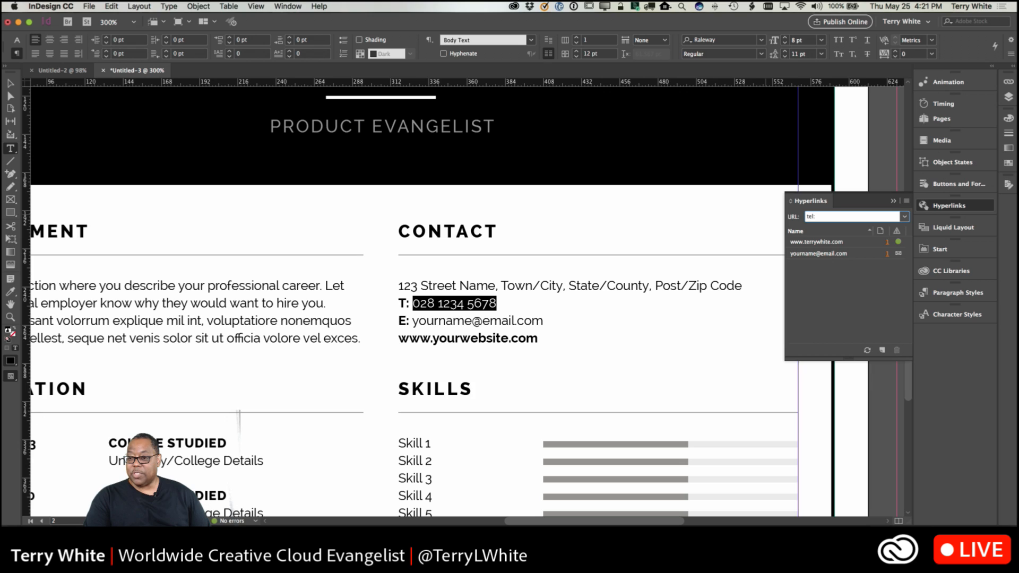
type("248555")
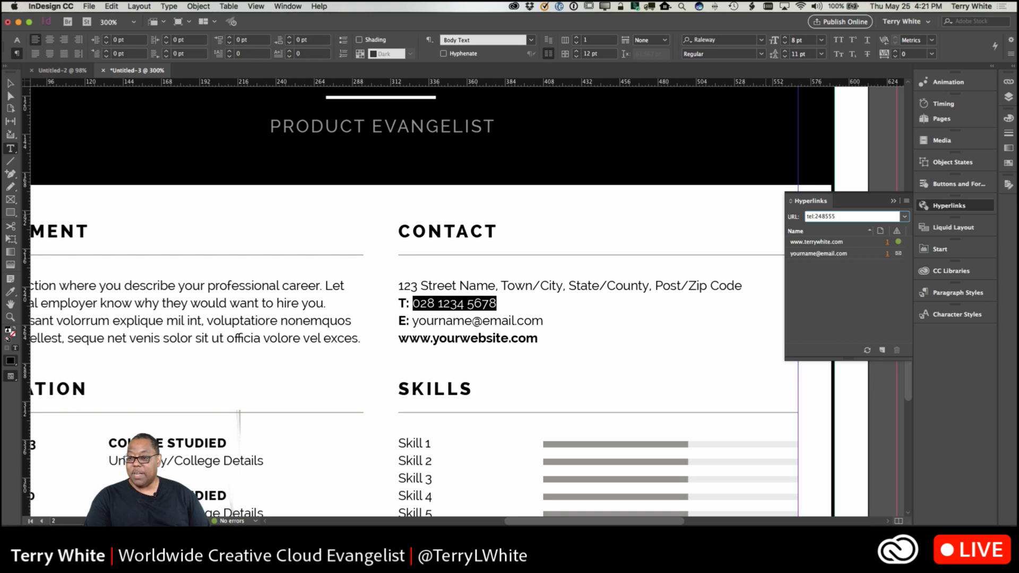
type("1212")
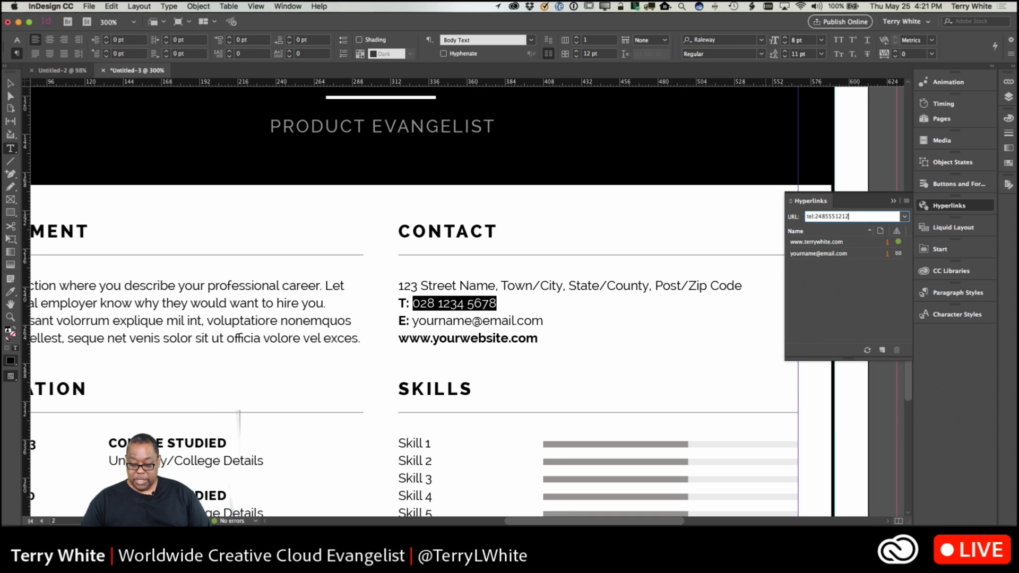
key("Return")
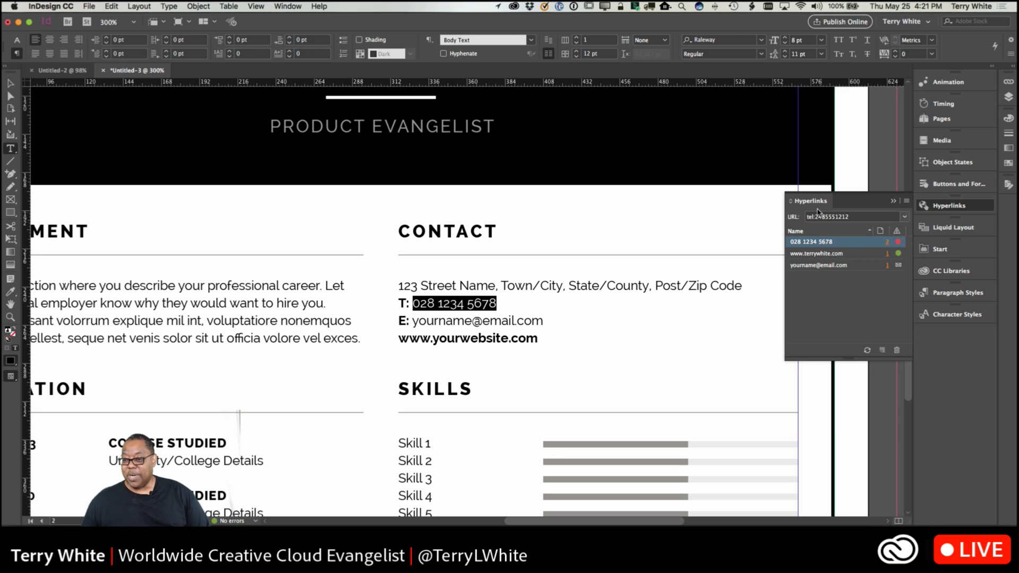
Step: Remove the phone number's hyperlink and try recreating it with the country code 1 added after the tel: prefix
left_click(897, 351)
left_click(588, 288)
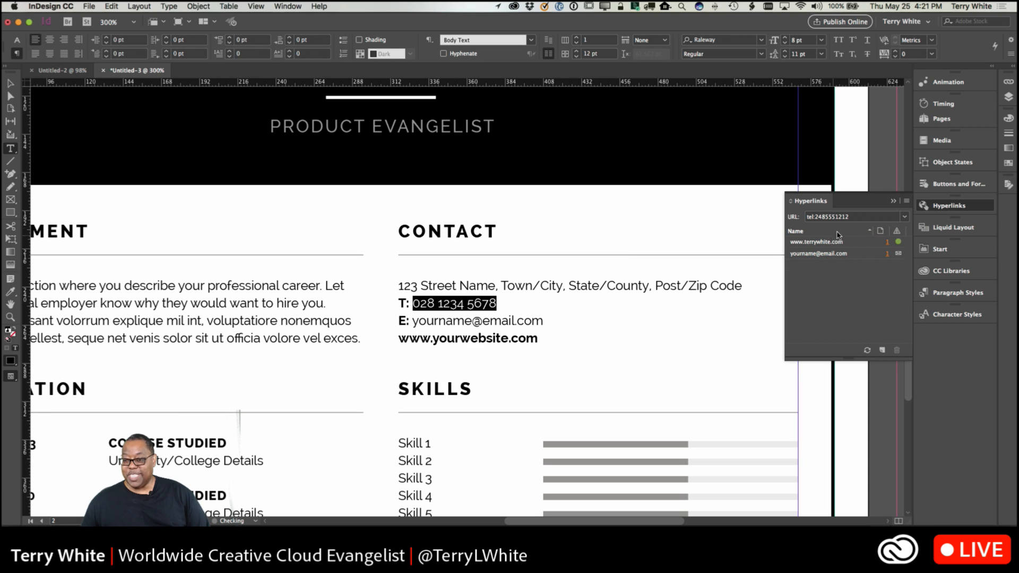
left_click(816, 217)
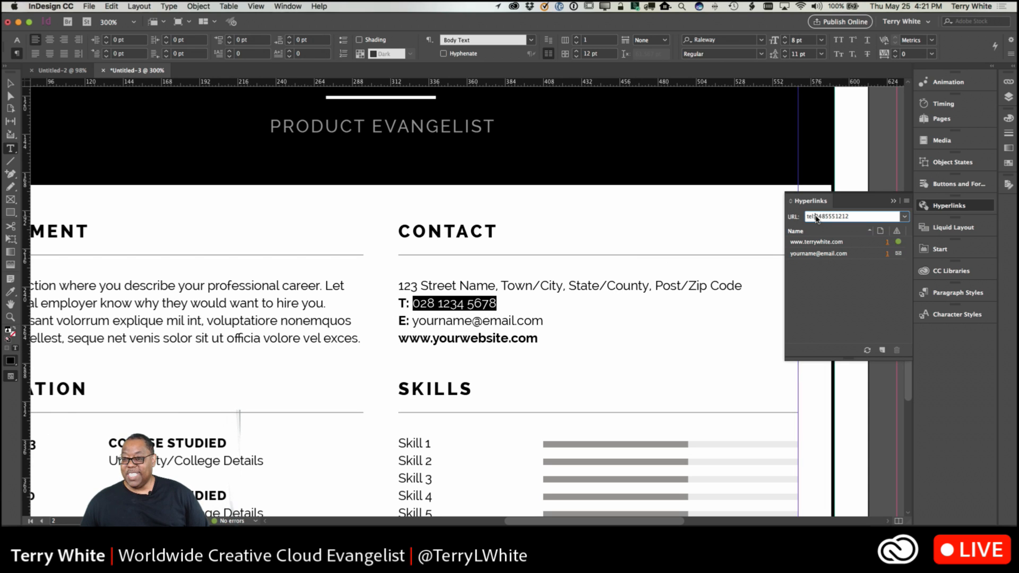
type("1")
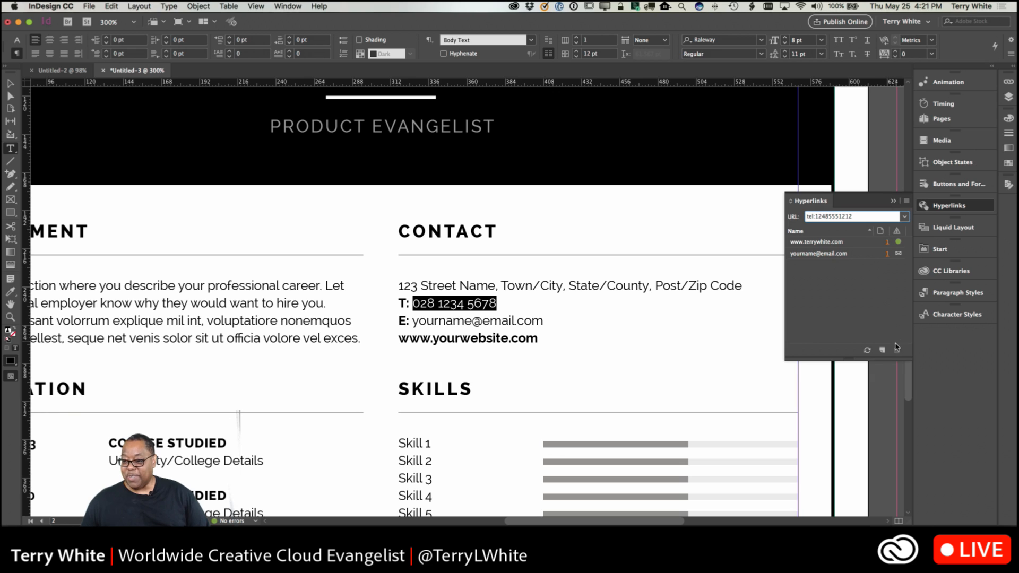
key("Return")
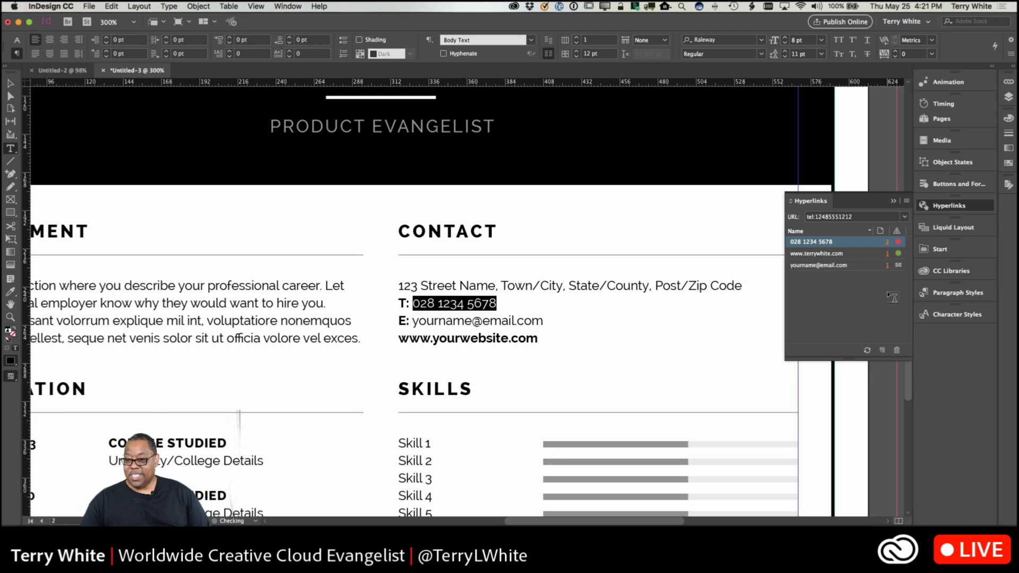
Step: Delete the recreated hyperlink from the phone number and fit the whole page in view
left_click(897, 350)
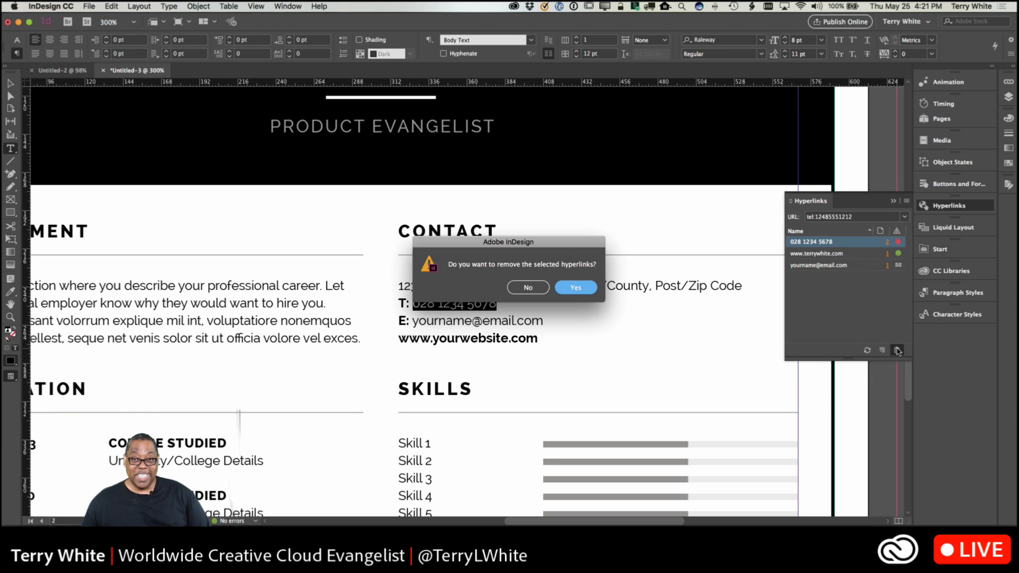
left_click(590, 288)
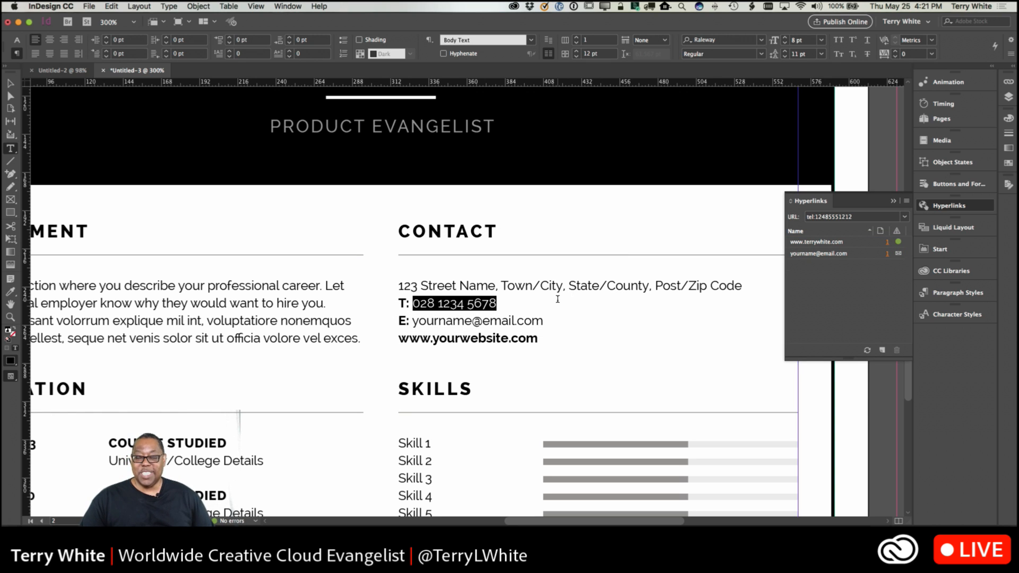
key("super+0")
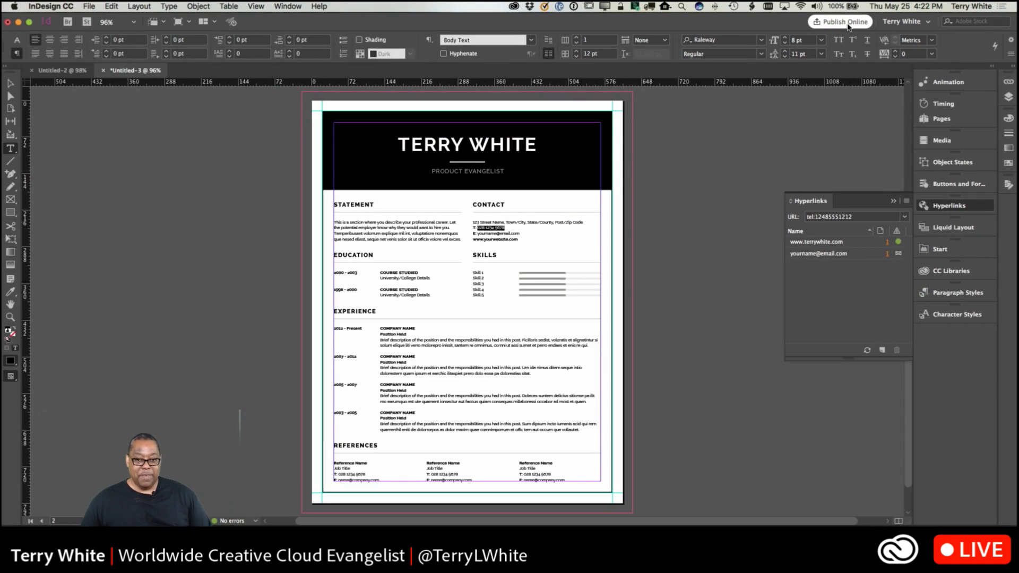
Step: Start publishing the document online as a new document, titled with the resume owner's full name followed by Resume, without spaces
left_click(87, 7)
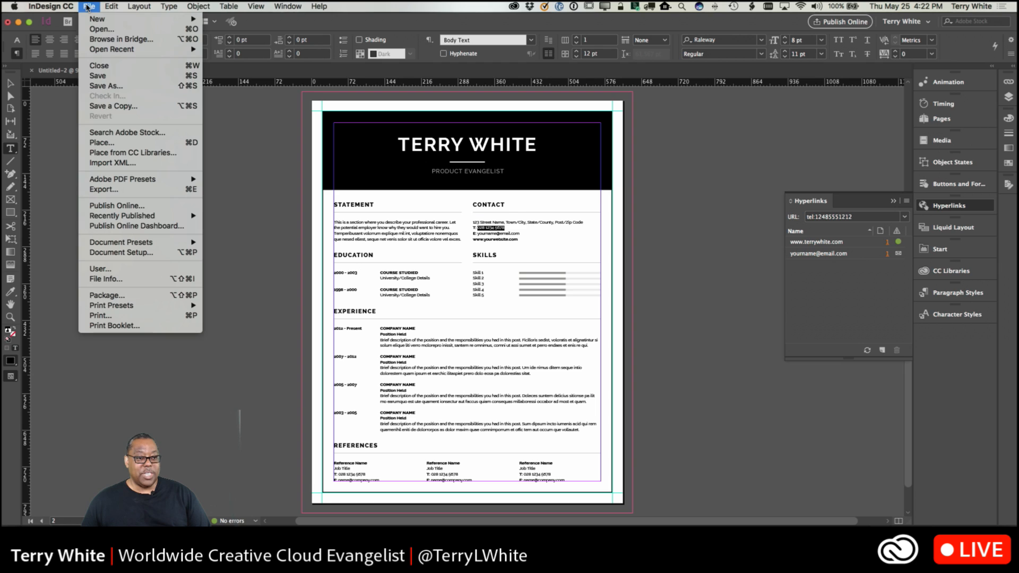
left_click(148, 205)
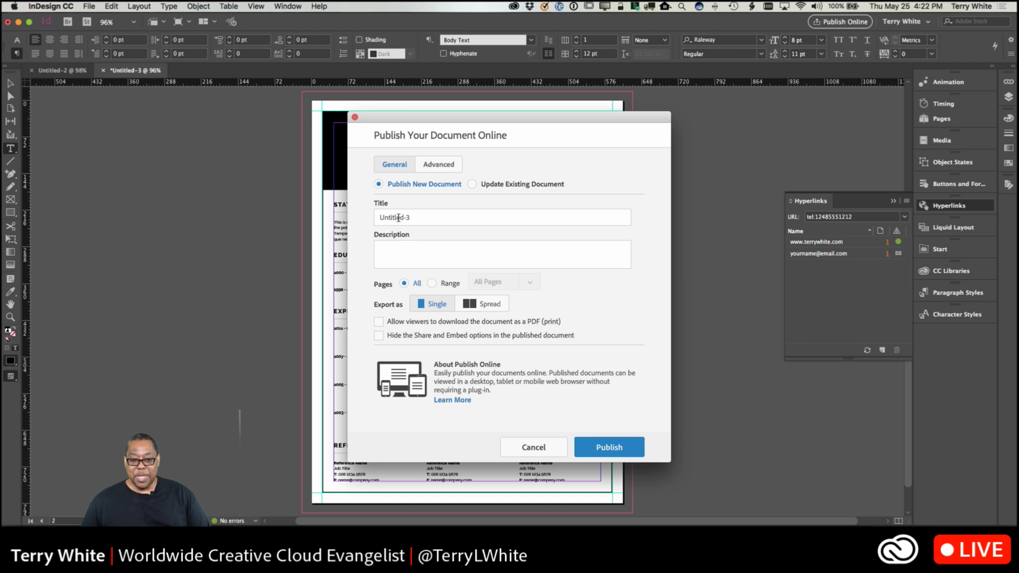
triple_click(420, 216)
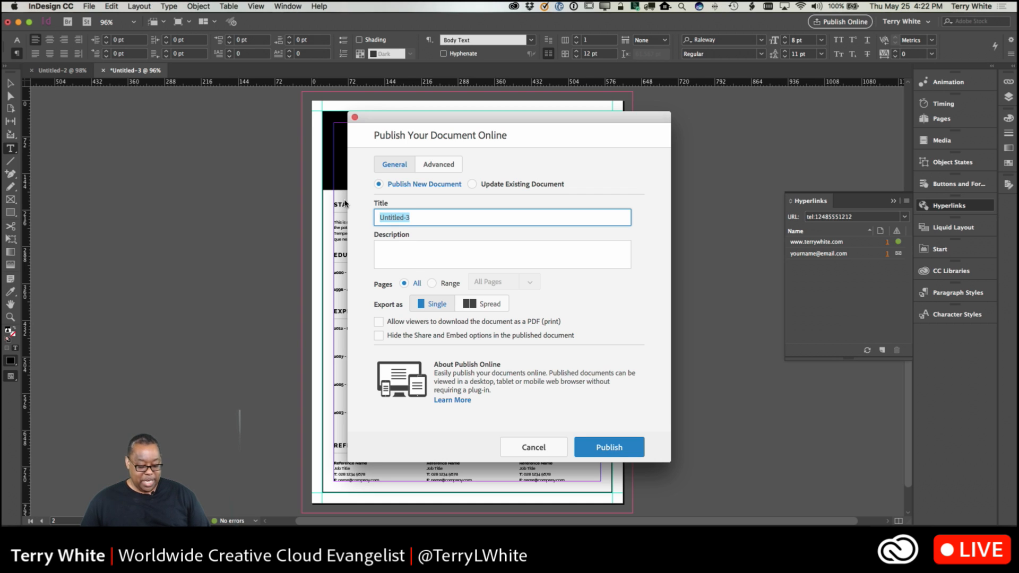
type("Terry")
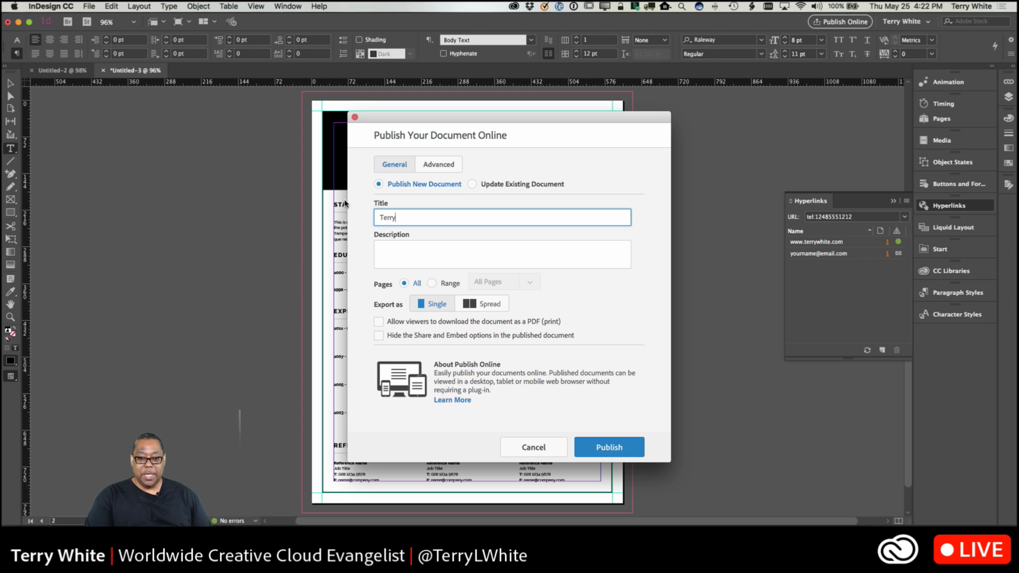
type("WhiteResume")
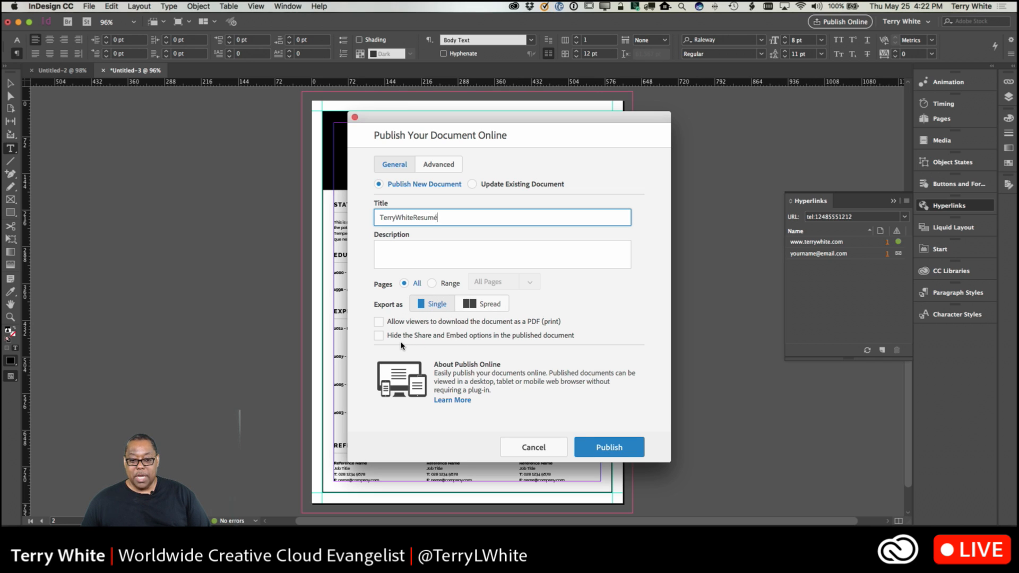
Step: Publish the document online with PDF download allowed for viewers, and copy its share URL
left_click(379, 322)
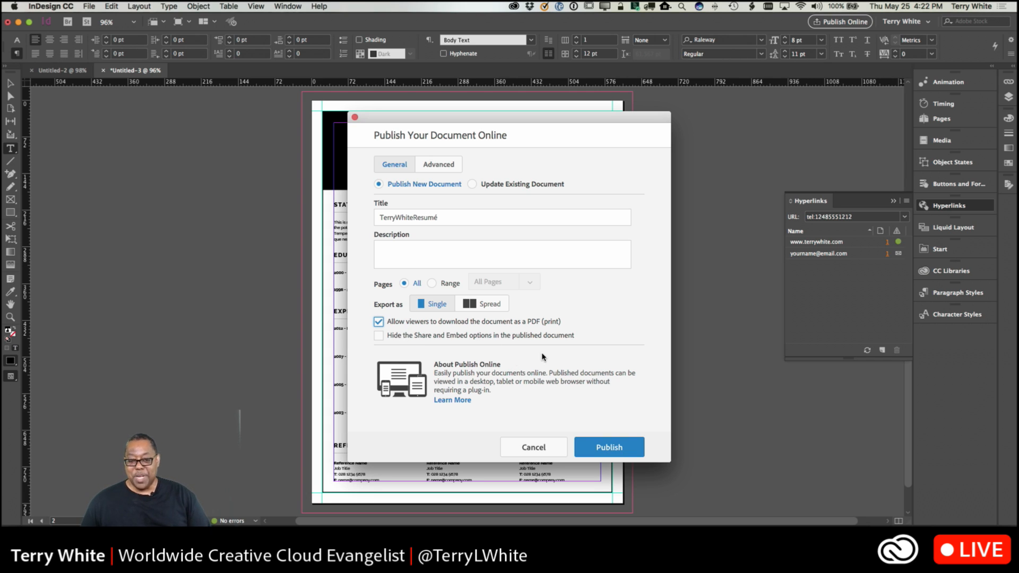
left_click(593, 452)
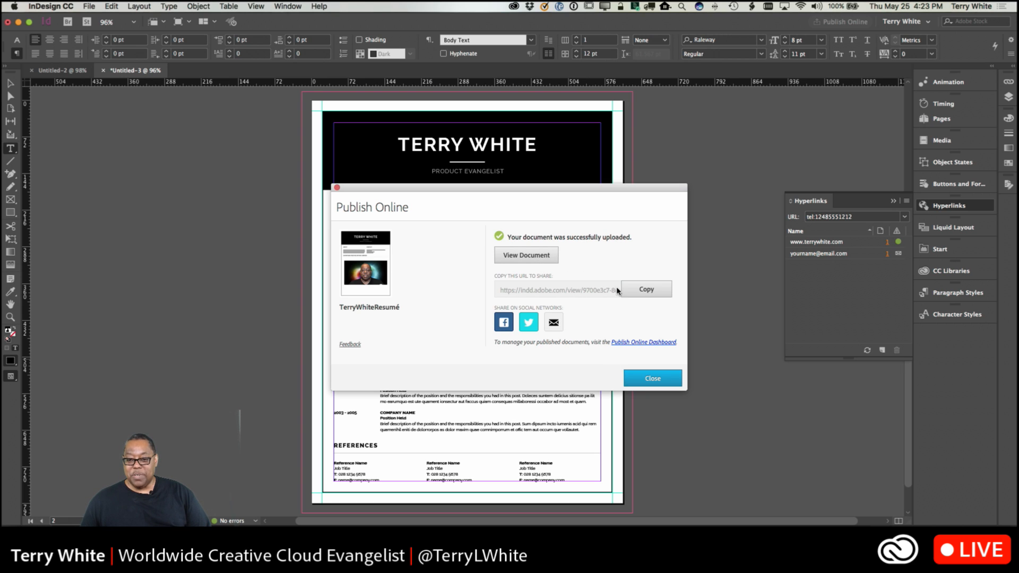
left_click(638, 292)
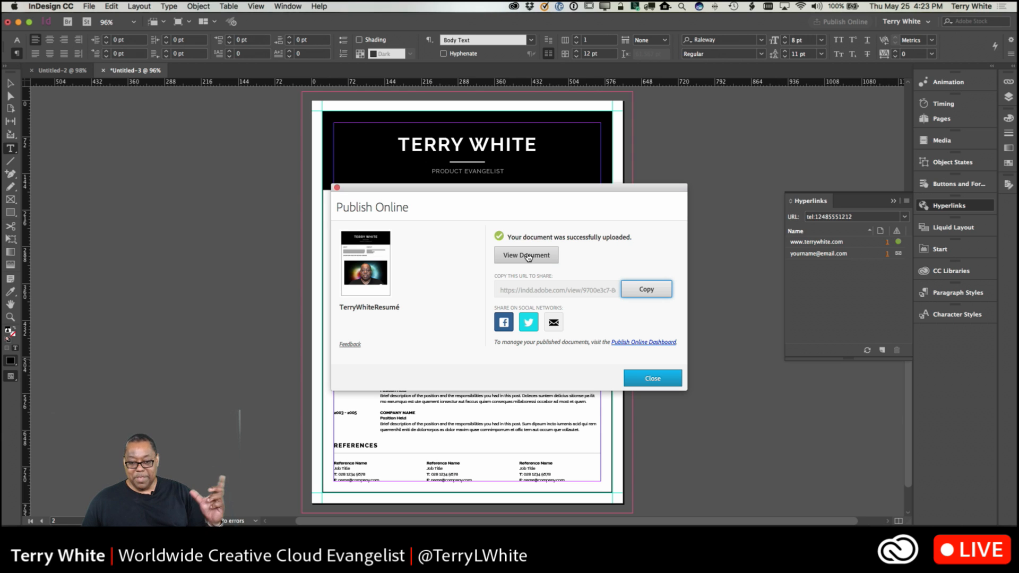
Step: View the published document in the browser and test the first page's video playback and the website hyperlink in its Contact section
left_click(527, 255)
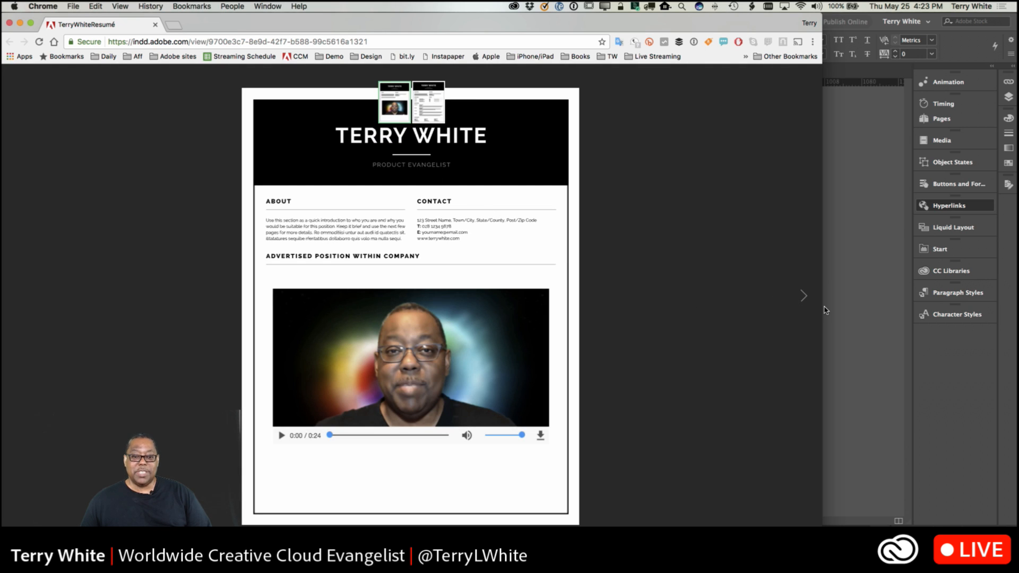
left_click(281, 436)
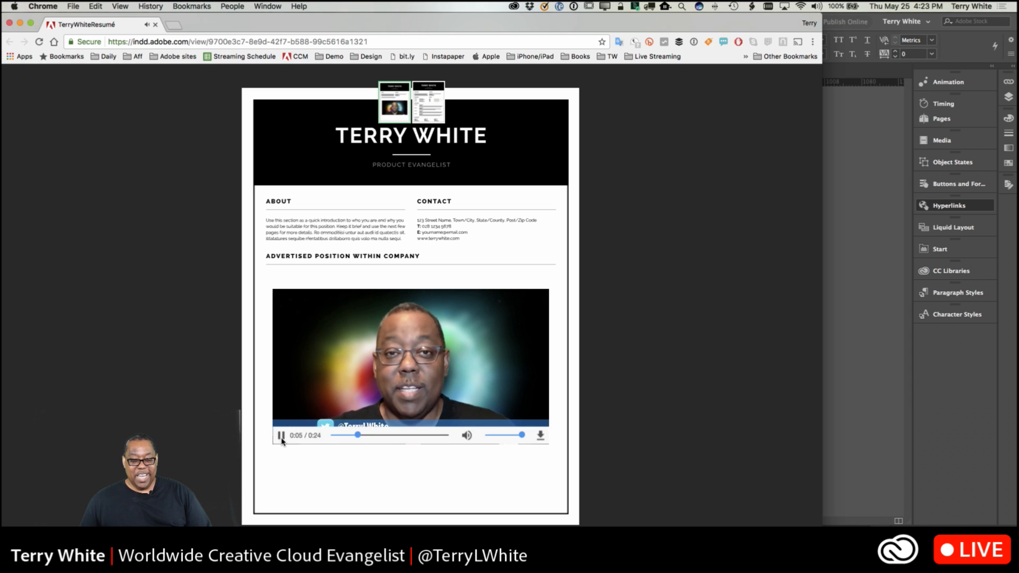
left_click(281, 437)
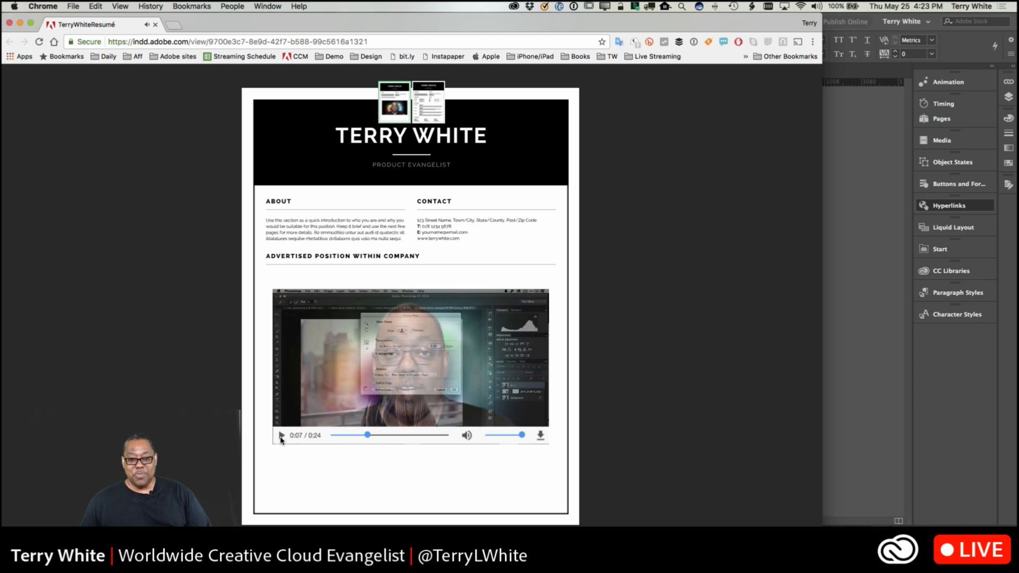
left_click(432, 240)
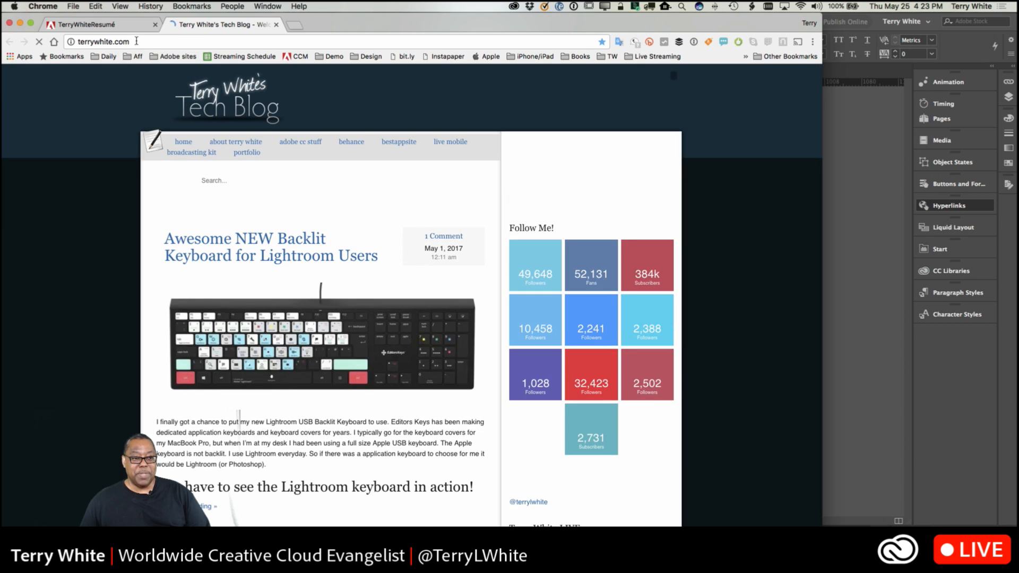
left_click(116, 27)
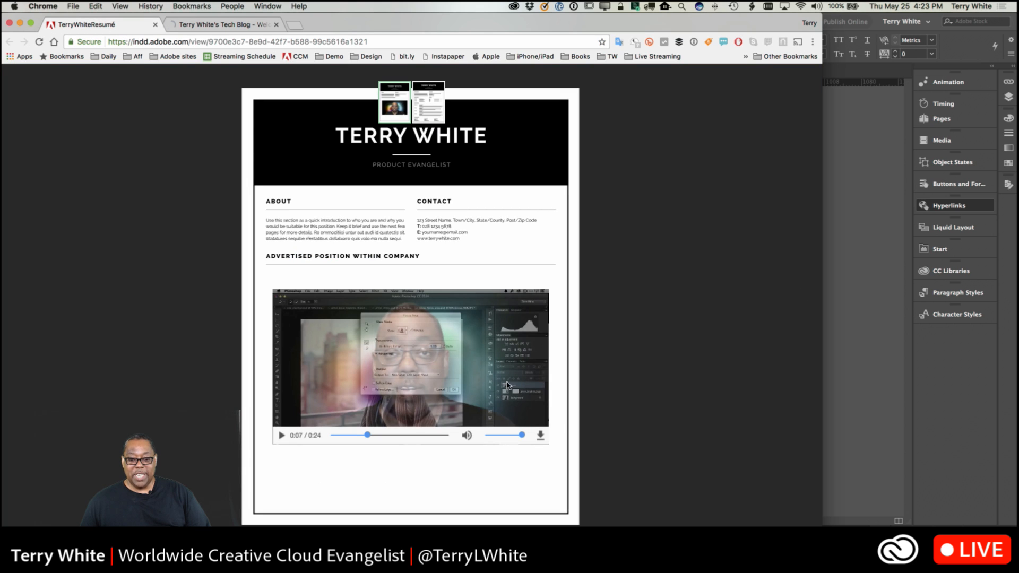
Step: Examine the published first page enlarged, then switch to the second page and back to check page navigation and the animated header
left_click(427, 133)
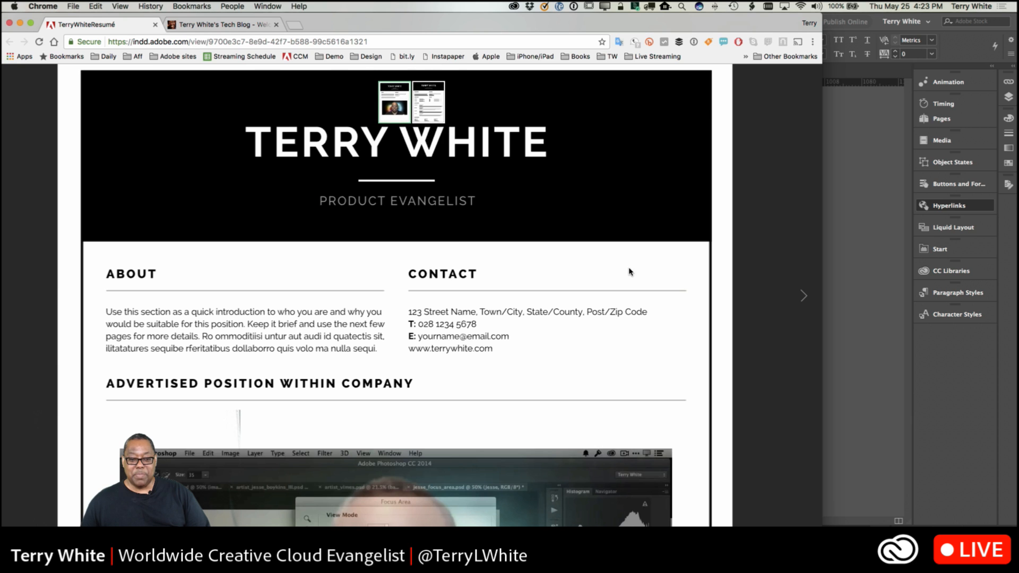
left_click(644, 289)
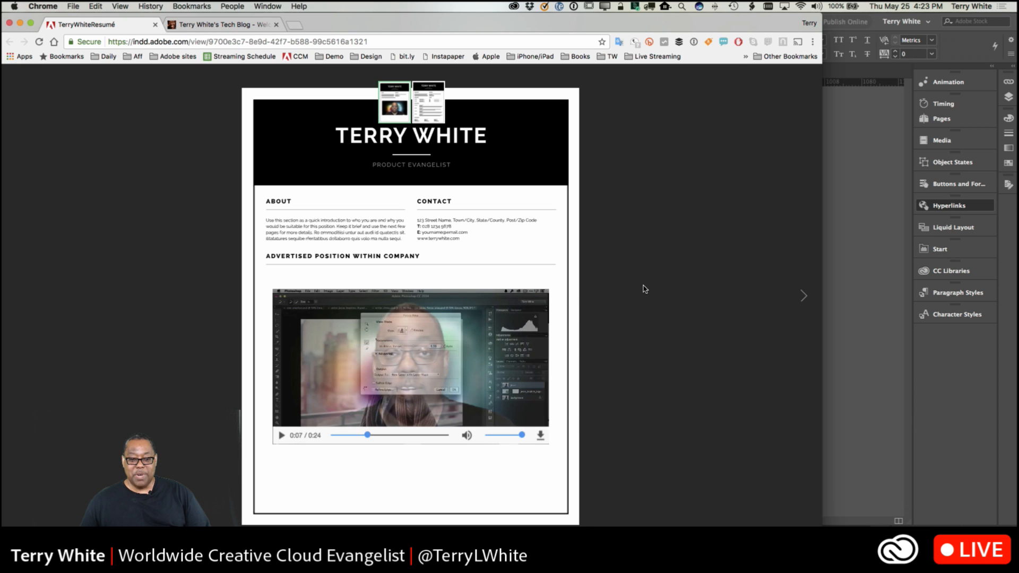
left_click(430, 114)
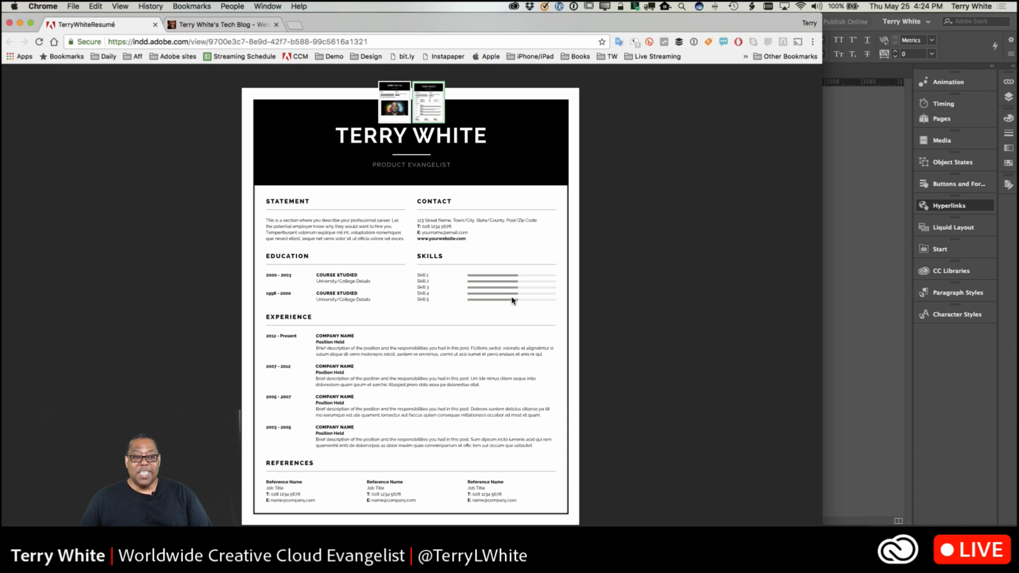
left_click(394, 114)
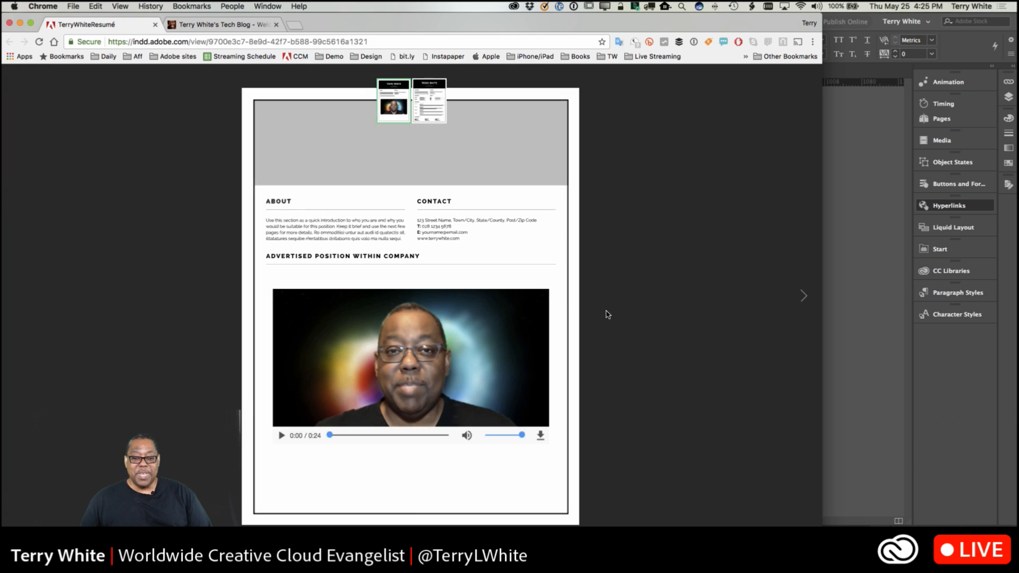